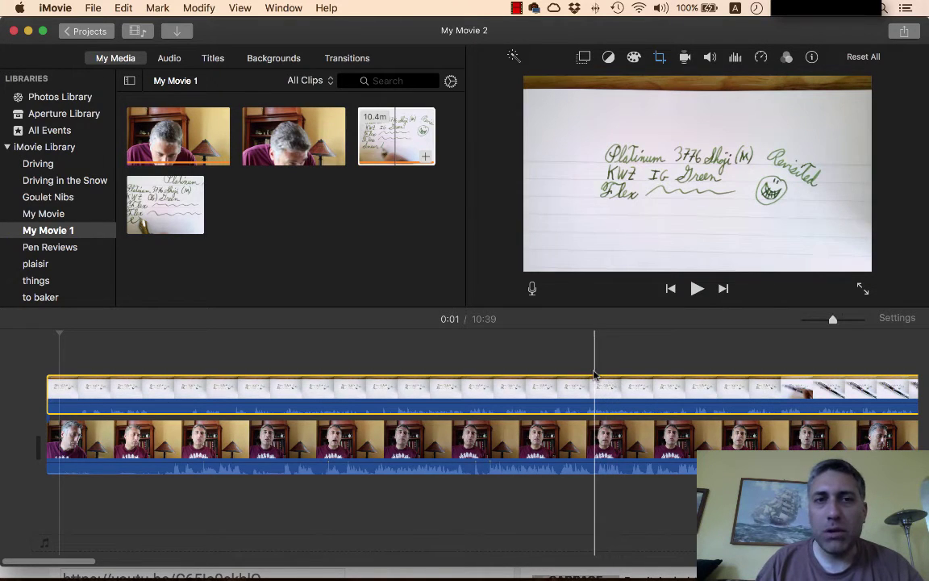
pyautogui.click(395, 137)
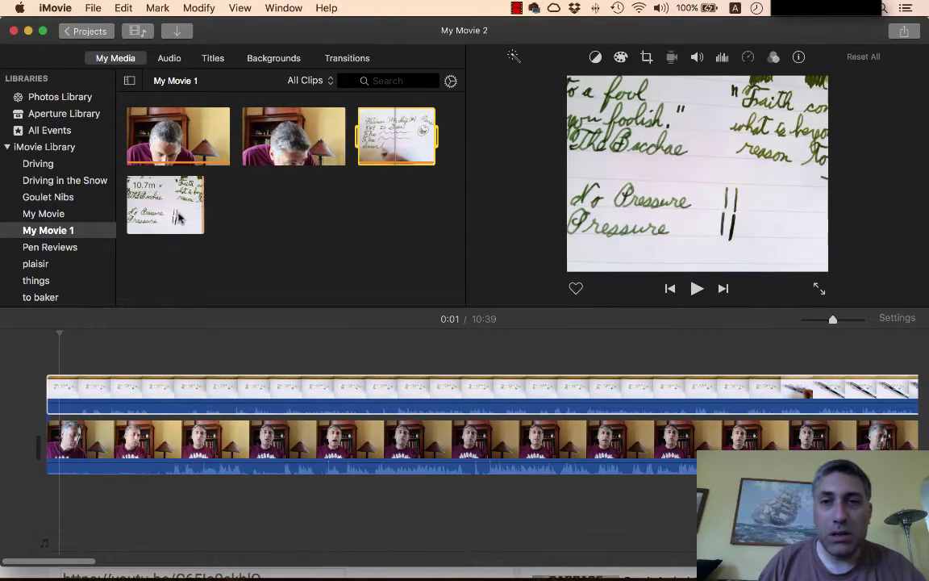
pyautogui.click(285, 392)
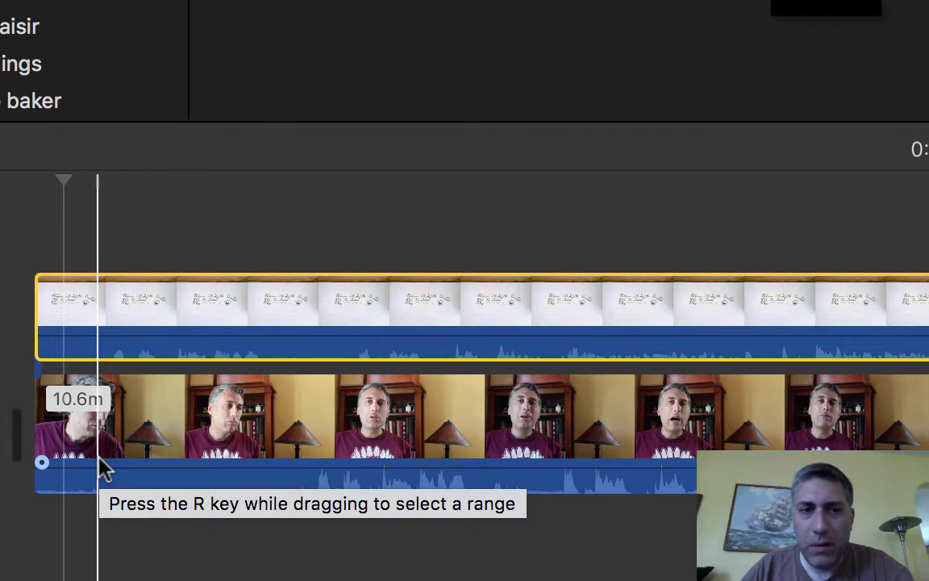
pyautogui.press('space')
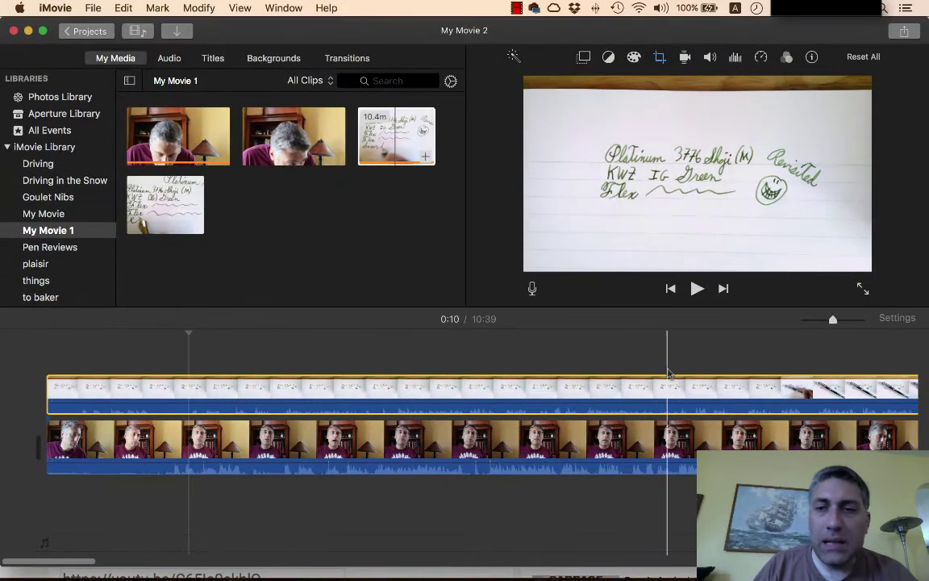
# Step: Drag the connected 10.4m handwriting clip a few seconds later, then play back to check its timing
pyautogui.moveTo(833, 320); pyautogui.dragTo(805, 323)
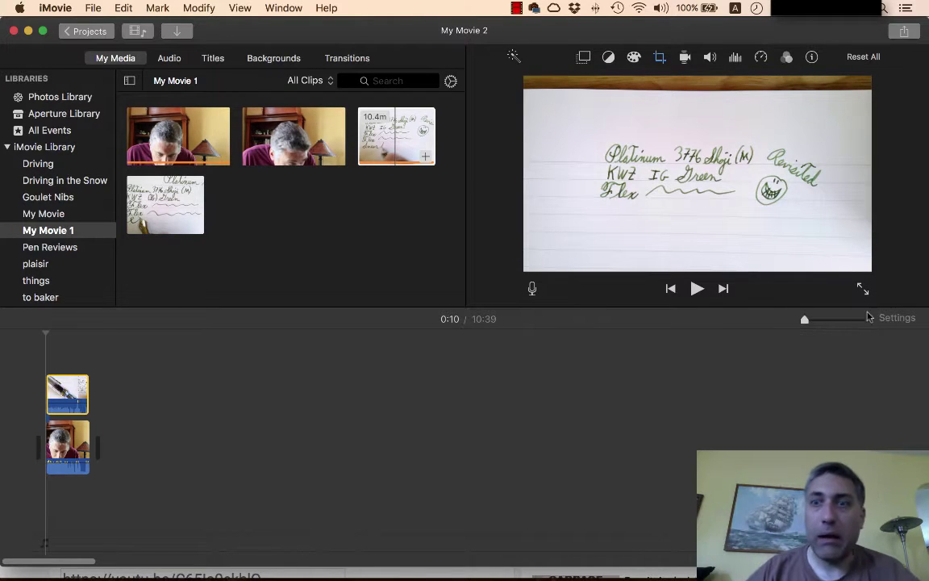
pyautogui.click(848, 320)
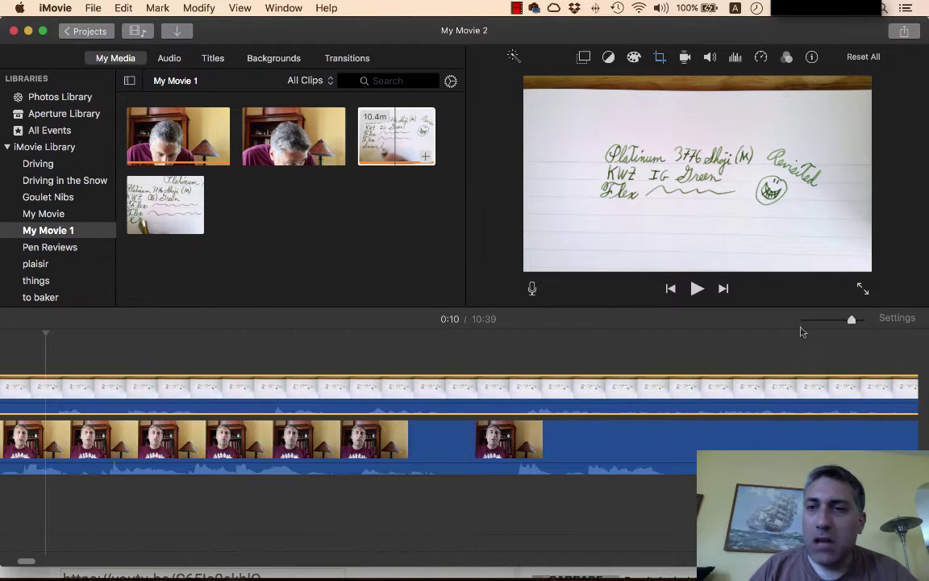
pyautogui.hscroll(-5, 364, 487)
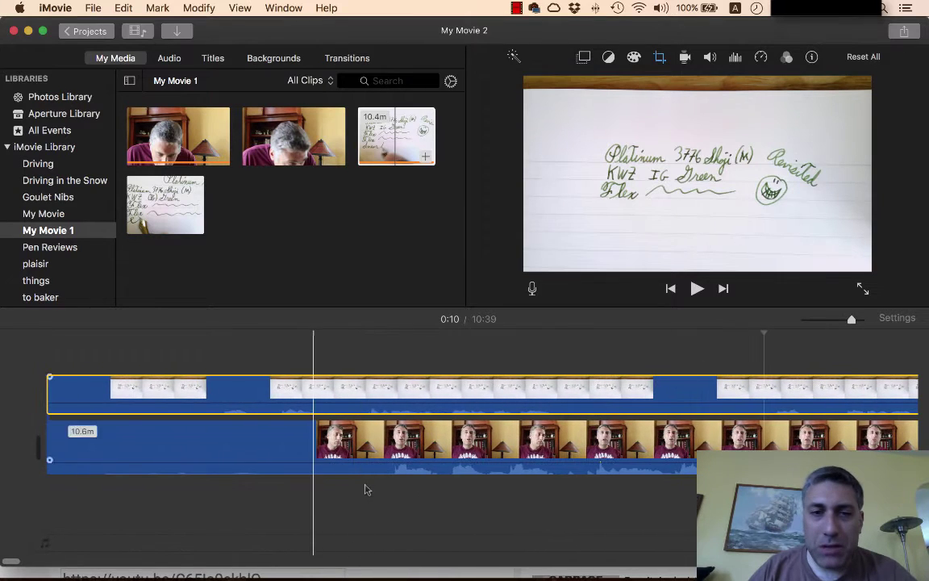
pyautogui.hscroll(5, 318, 399)
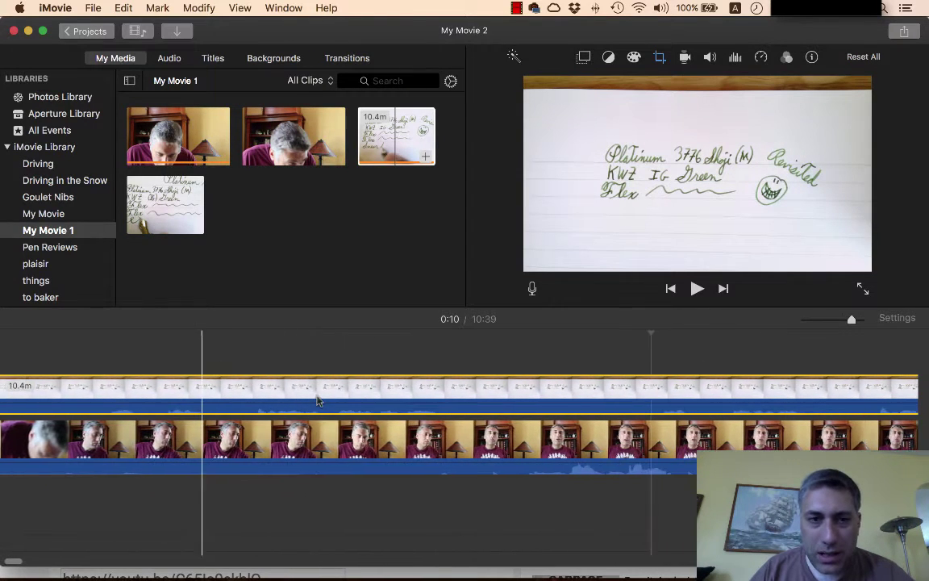
pyautogui.moveTo(320, 399); pyautogui.dragTo(418, 392)
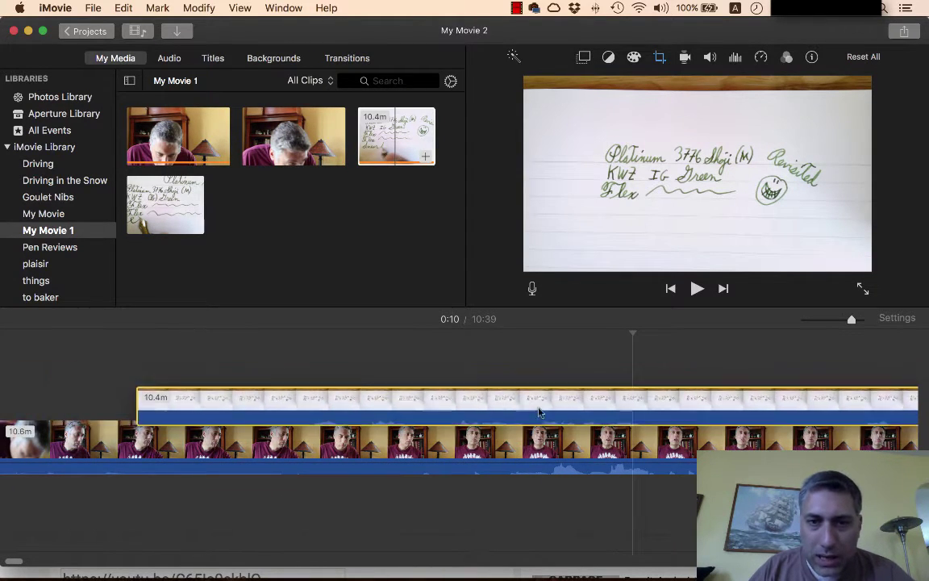
pyautogui.moveTo(539, 412); pyautogui.dragTo(781, 389)
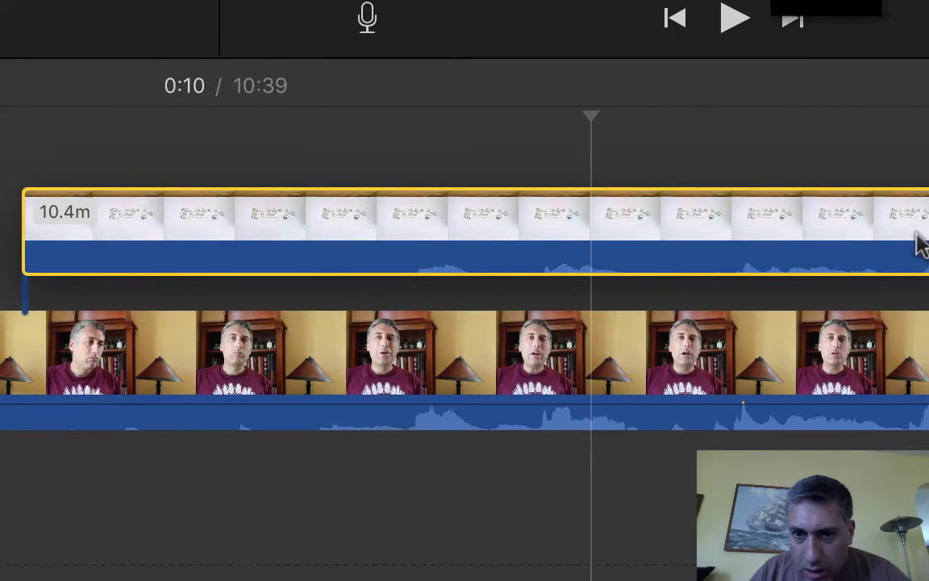
pyautogui.moveTo(920, 242); pyautogui.dragTo(919, 239)
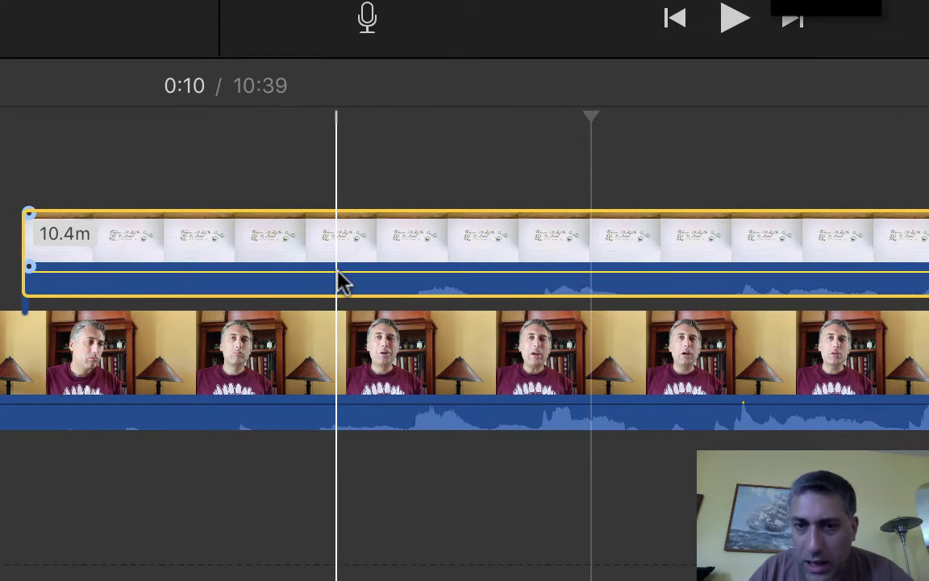
pyautogui.press('space')
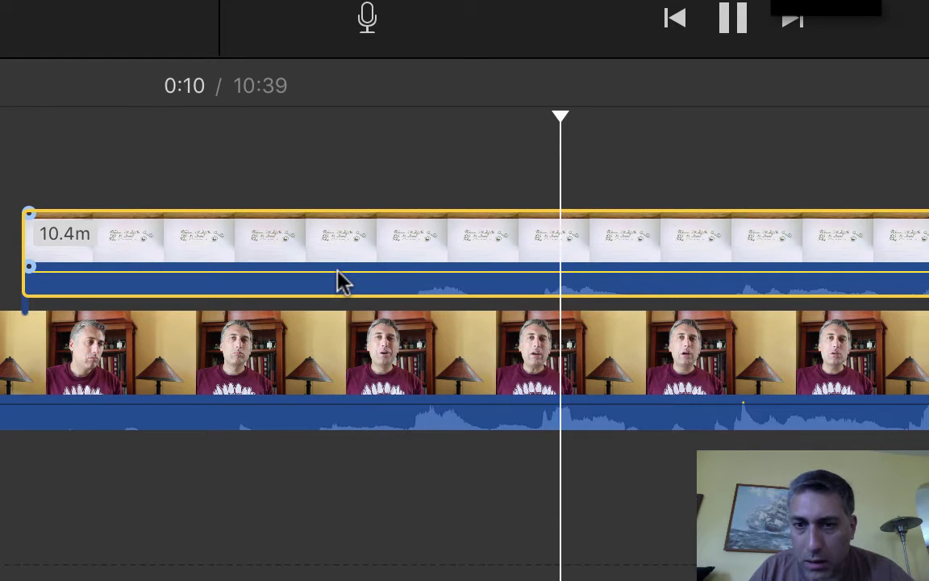
pyautogui.press('space')
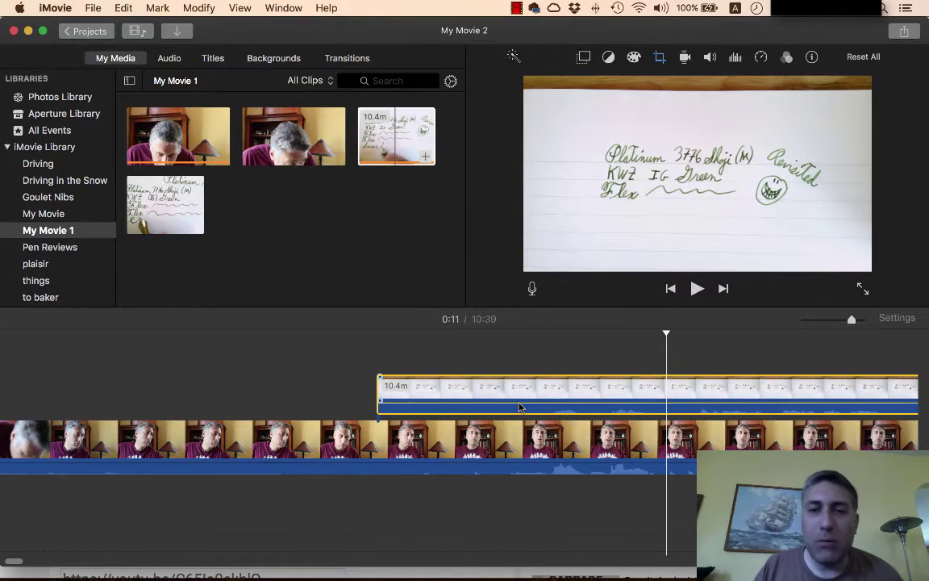
pyautogui.click(821, 321)
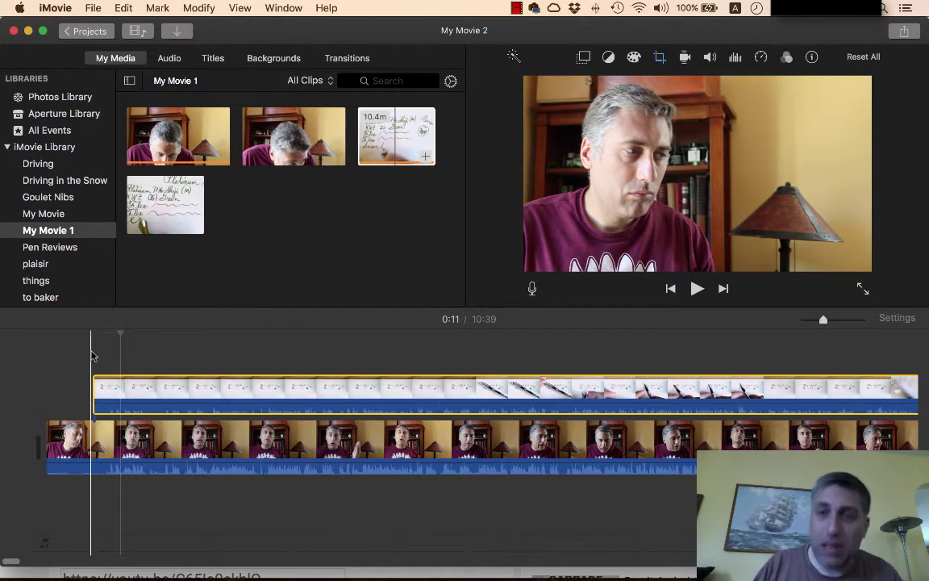
pyautogui.click(45, 351)
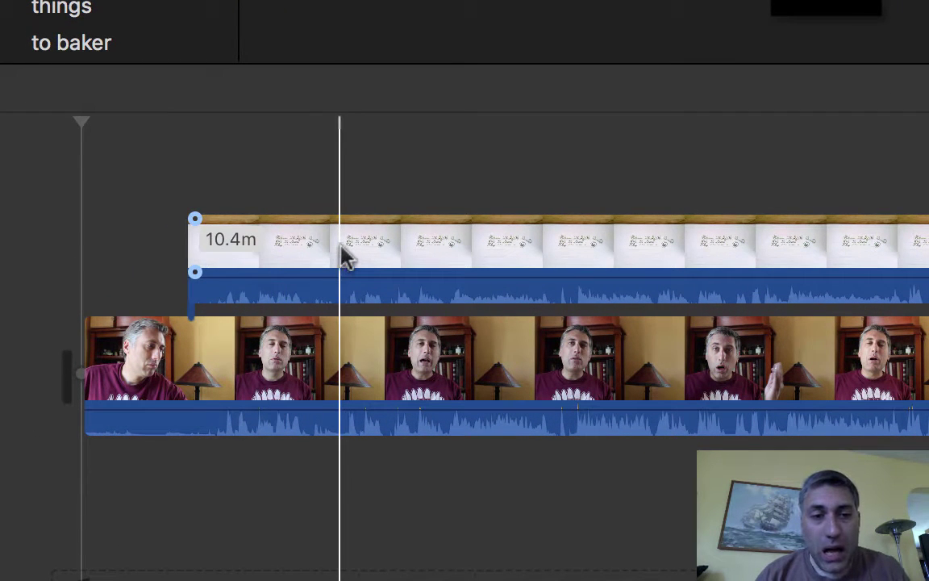
# Step: Place the playhead at the cut point on the 10.4m handwriting clip and also select the talking-head clip
pyautogui.click(345, 256)
pyautogui.press('space')
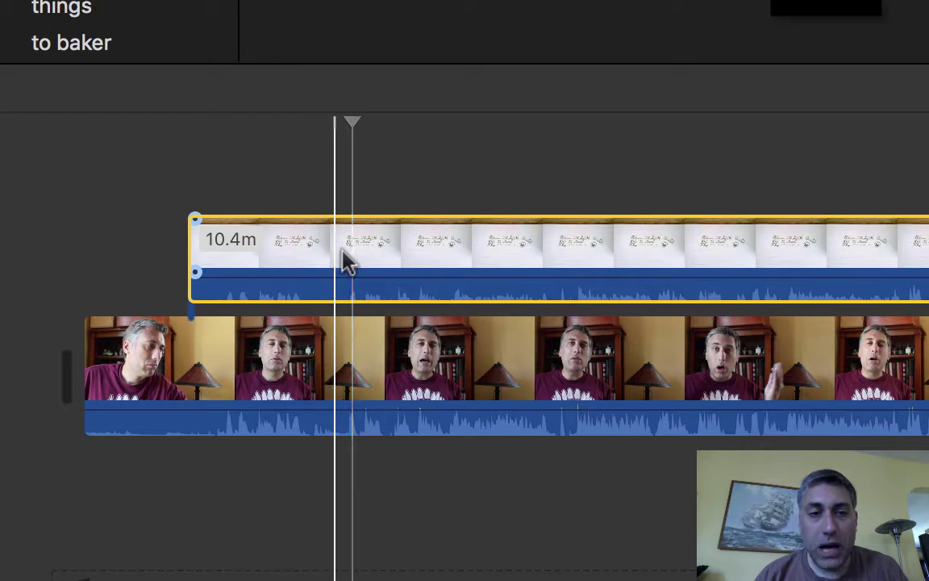
pyautogui.click(344, 258)
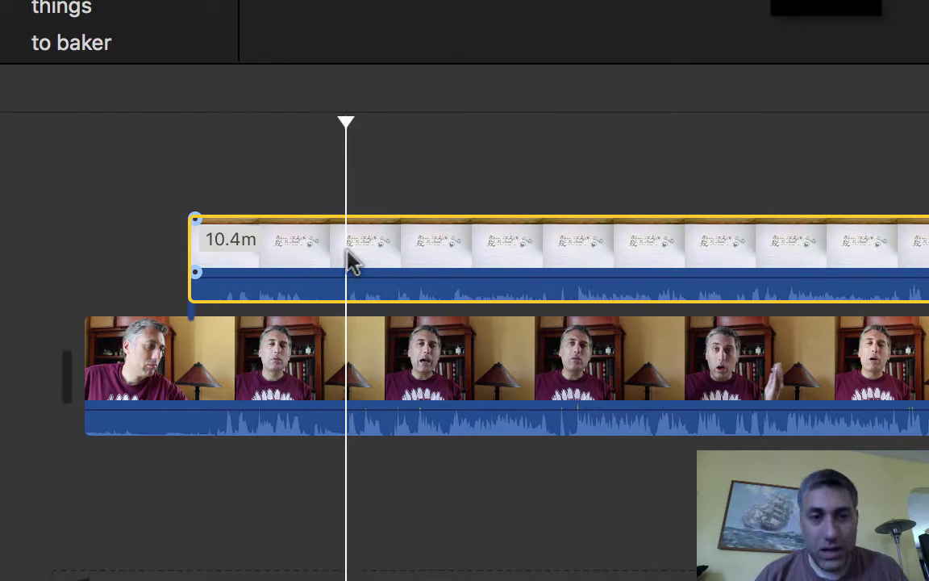
pyautogui.click(342, 258)
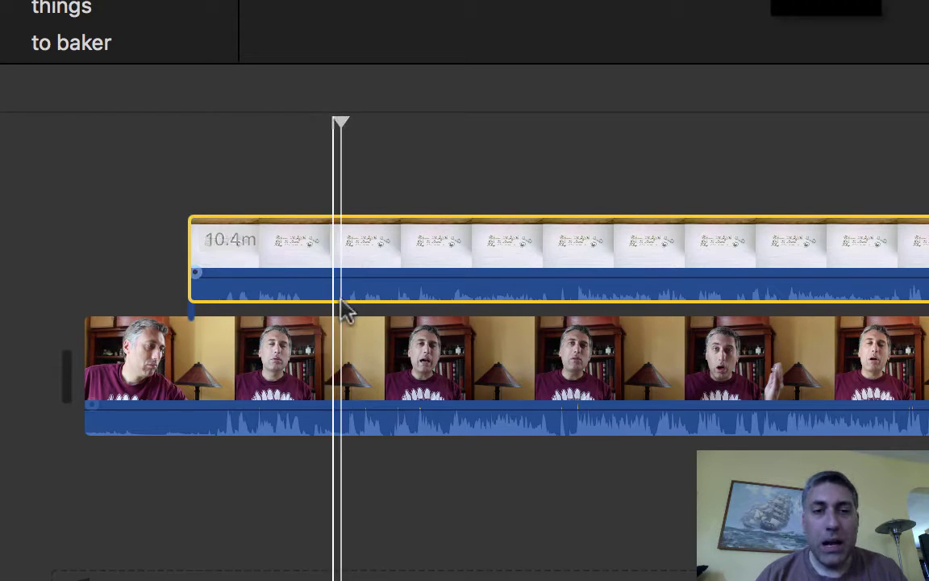
pyautogui.keyDown('super'); pyautogui.click(347, 372); pyautogui.keyUp('super')
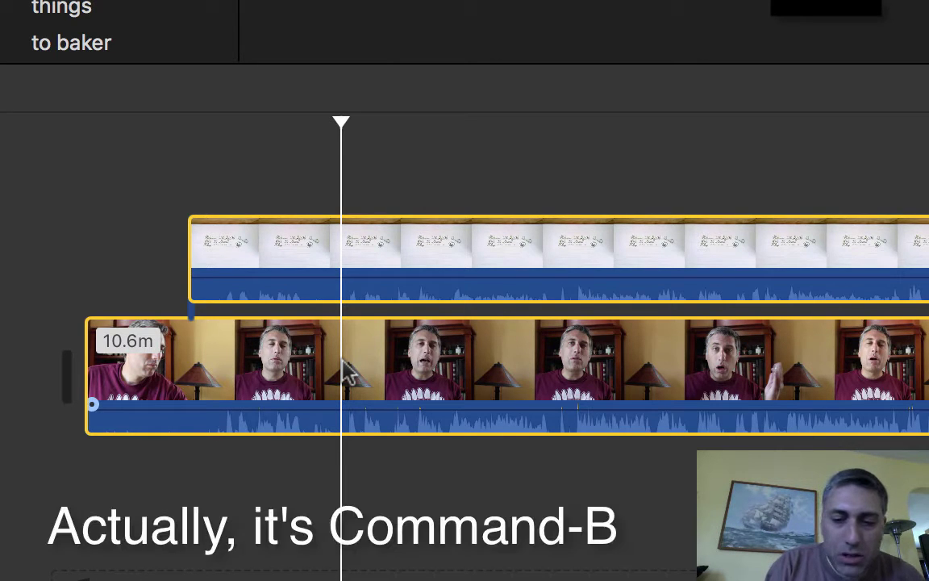
# Step: Split the handwriting and talking-head clips at the playhead and delete both opening parts
pyautogui.press('super+b')
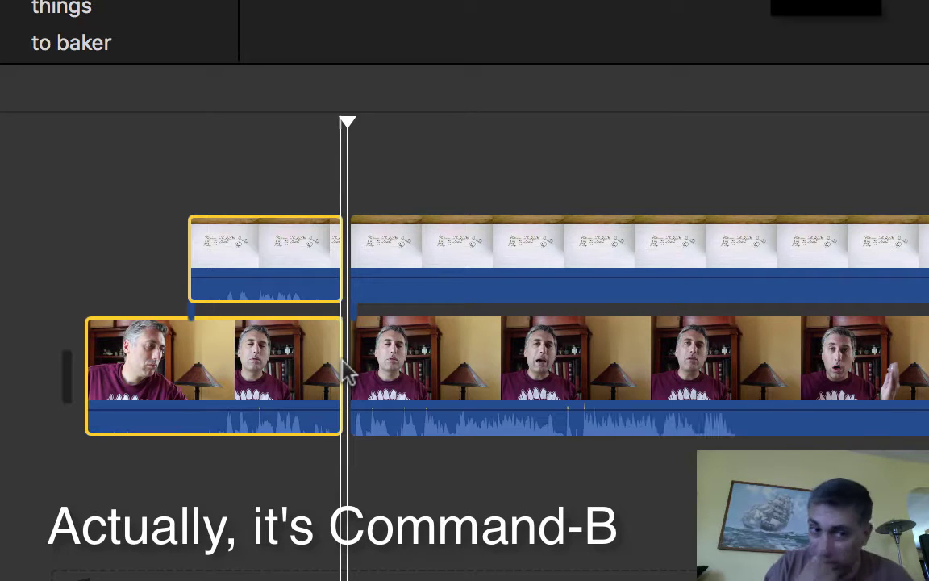
pyautogui.click(292, 281)
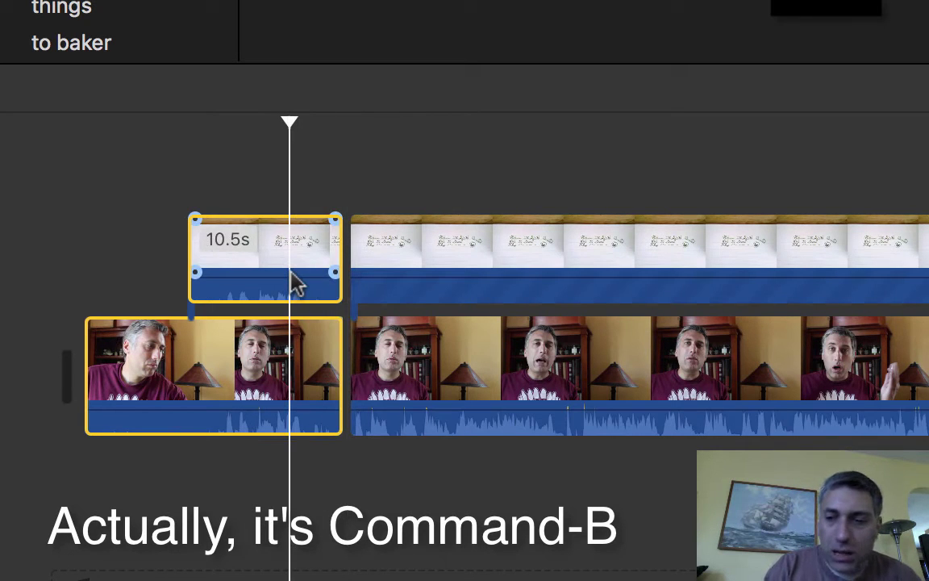
pyautogui.press('Delete')
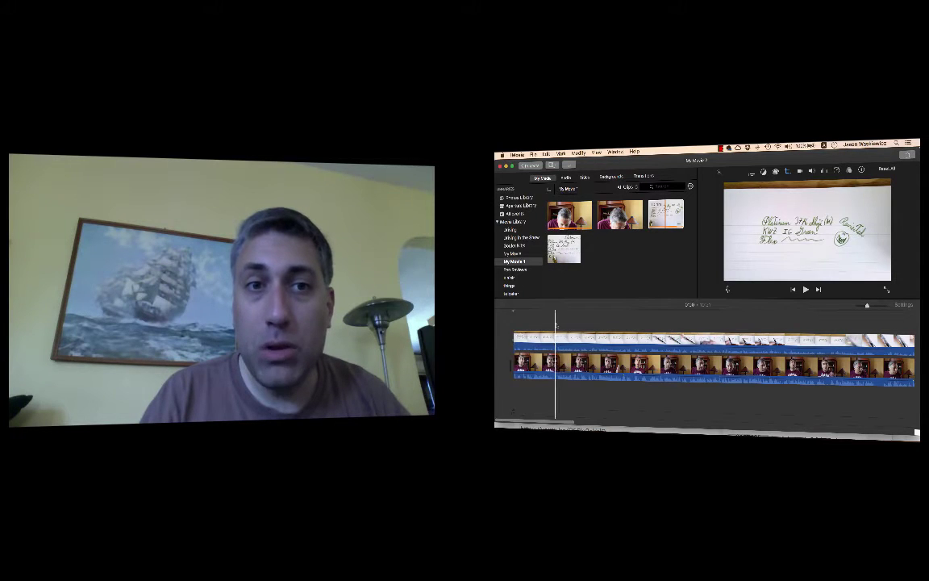
pyautogui.click(724, 148)
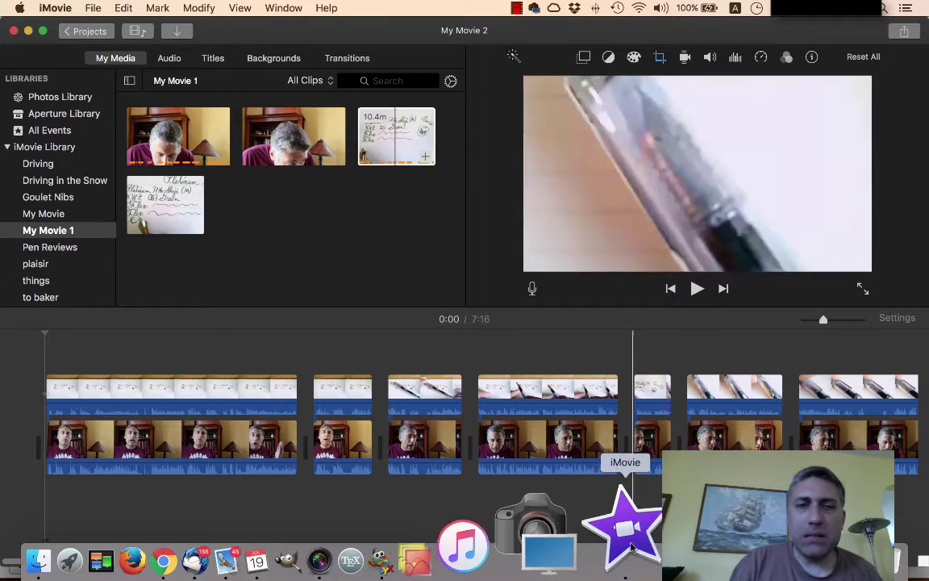
# Step: Scroll the timeline to bring the long writing-sample clip into view
pyautogui.hscroll(2, 509, 334)
pyautogui.hscroll(10, 509, 333)
pyautogui.hscroll(10, 509, 333)
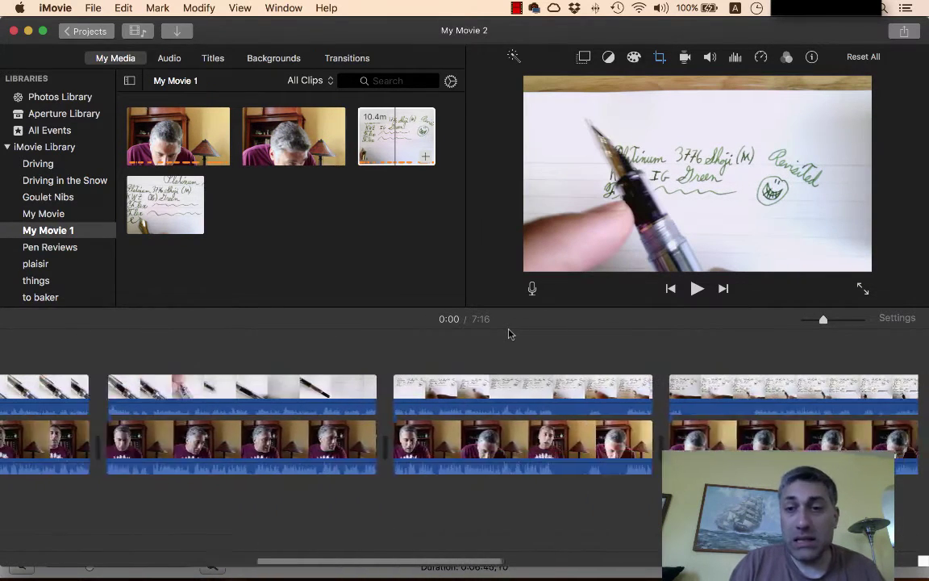
pyautogui.hscroll(6, 509, 333)
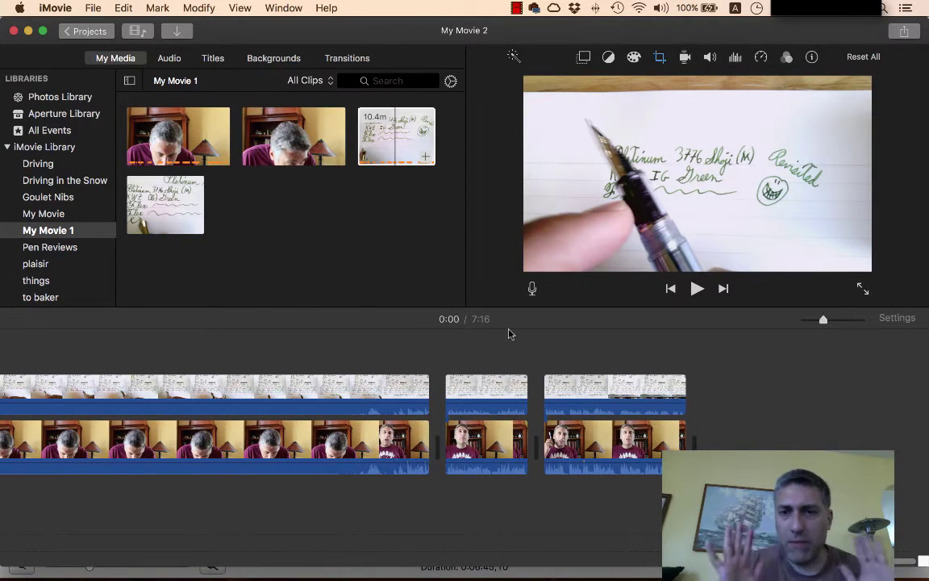
pyautogui.hscroll(-5, 510, 333)
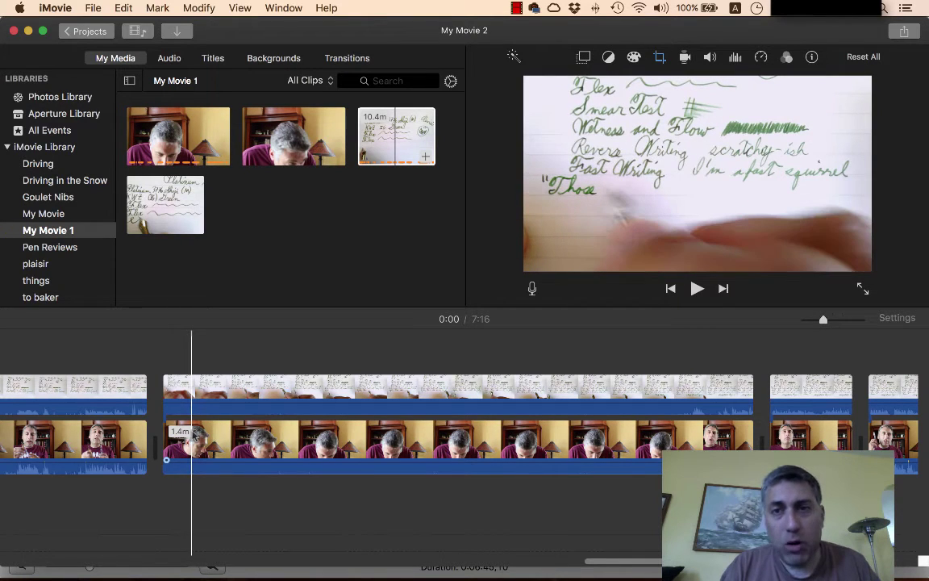
# Step: Select the writing clip and its cutaway at 5:19 and split both there
pyautogui.click(192, 440)
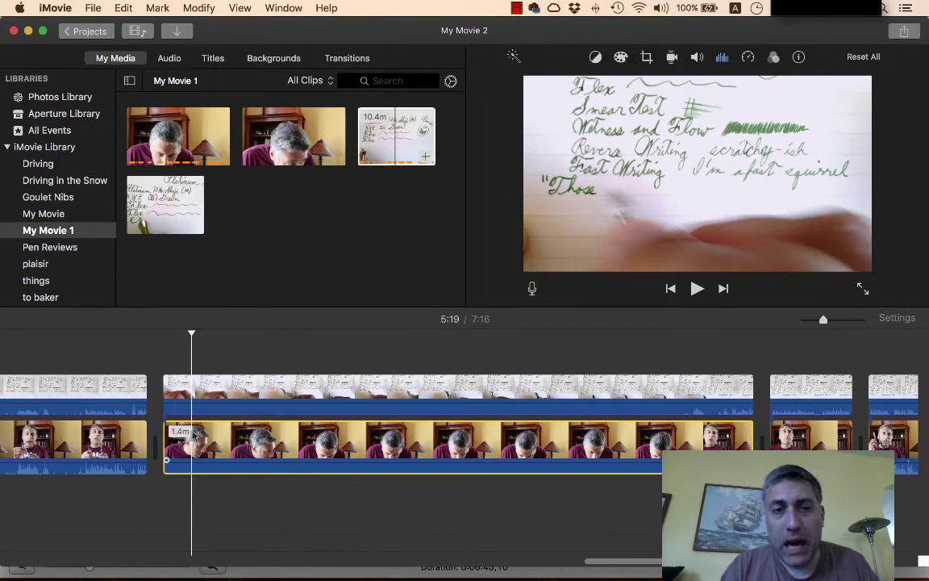
pyautogui.click(194, 395)
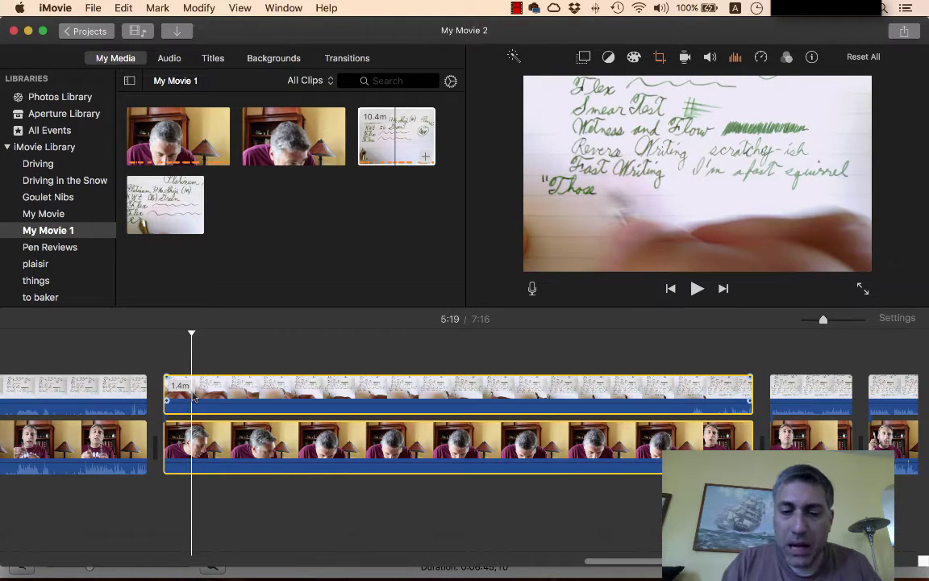
pyautogui.press('super+b')
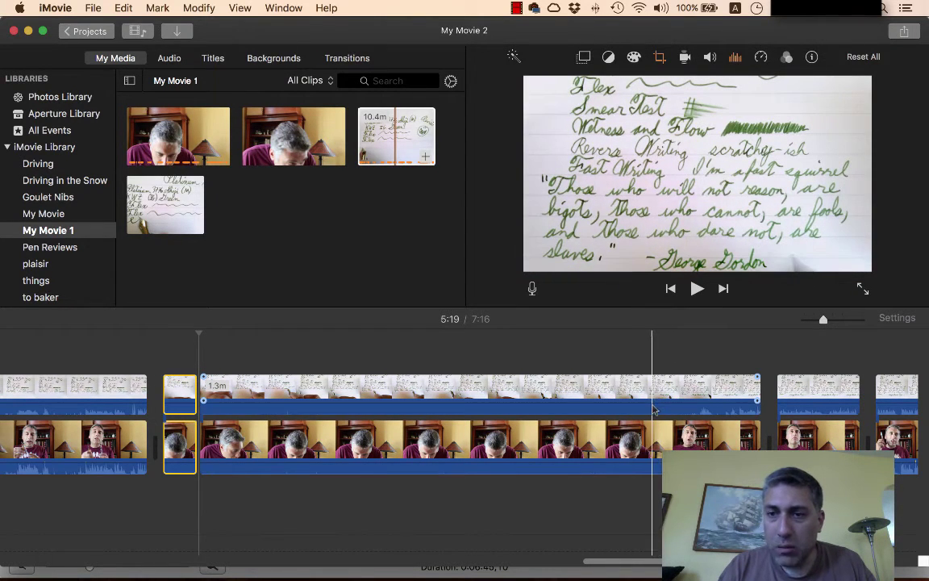
# Step: Select both clips at 6:26 and split them again
pyautogui.click(654, 410)
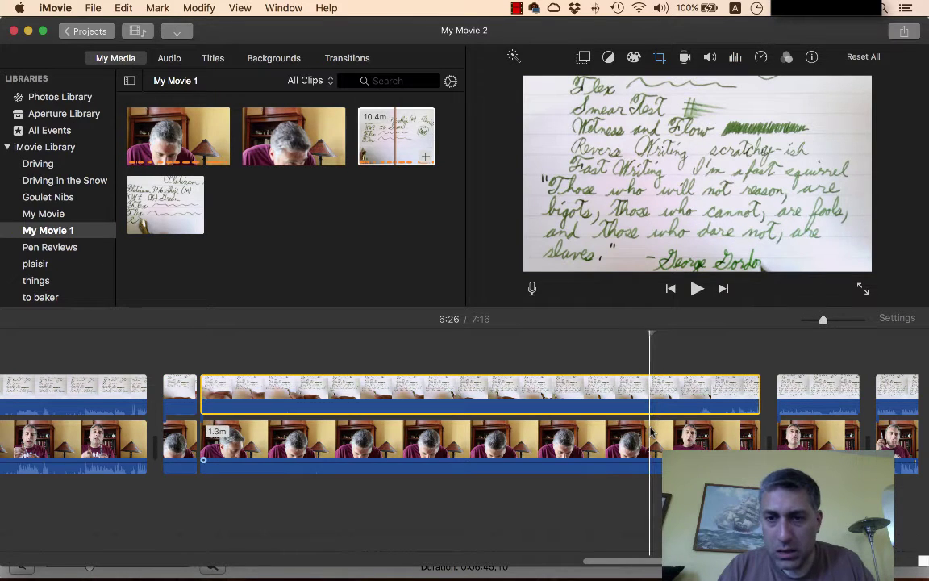
pyautogui.keyDown('super'); pyautogui.click(654, 434); pyautogui.keyUp('super')
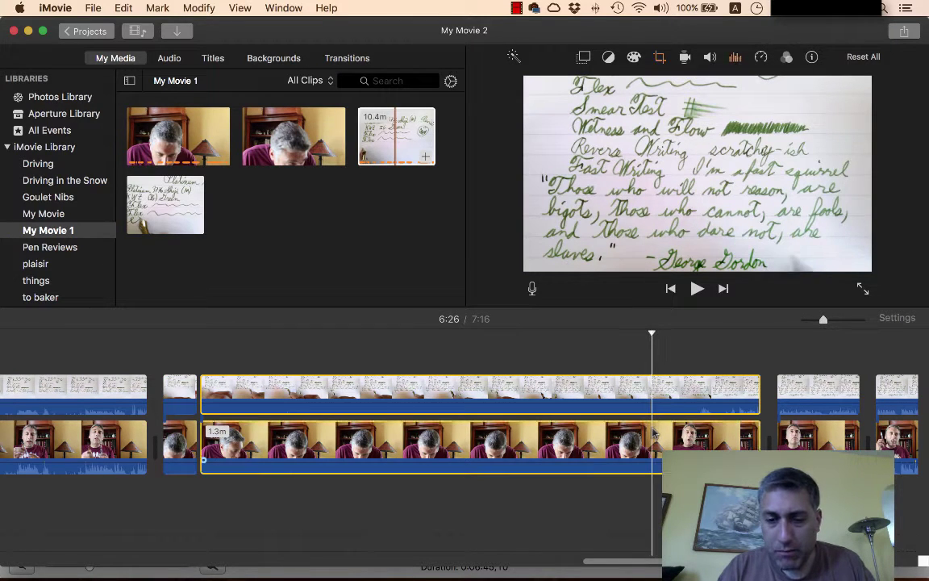
pyautogui.press('super+b')
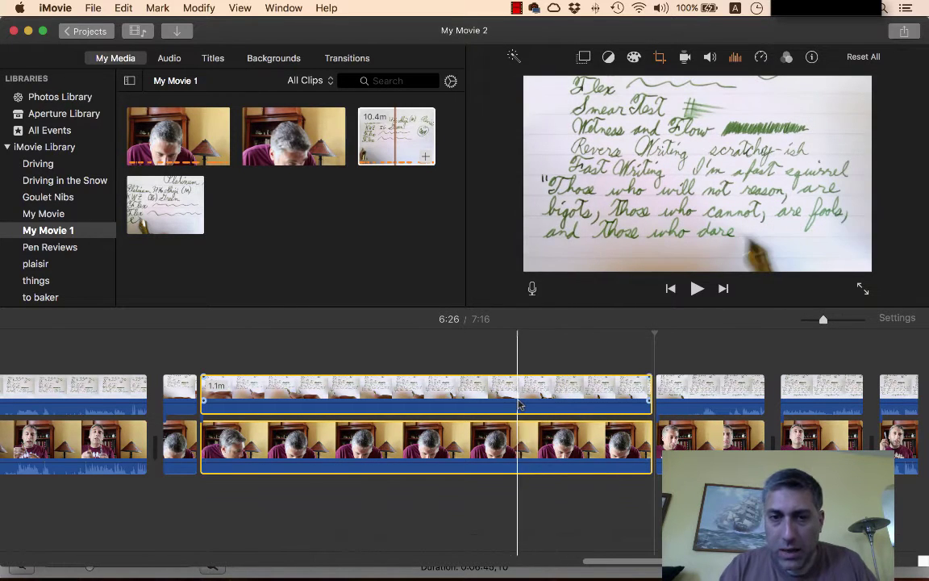
# Step: Set the quote-writing clip's speed to Fast 20x and skim back to preview it
pyautogui.click(758, 63)
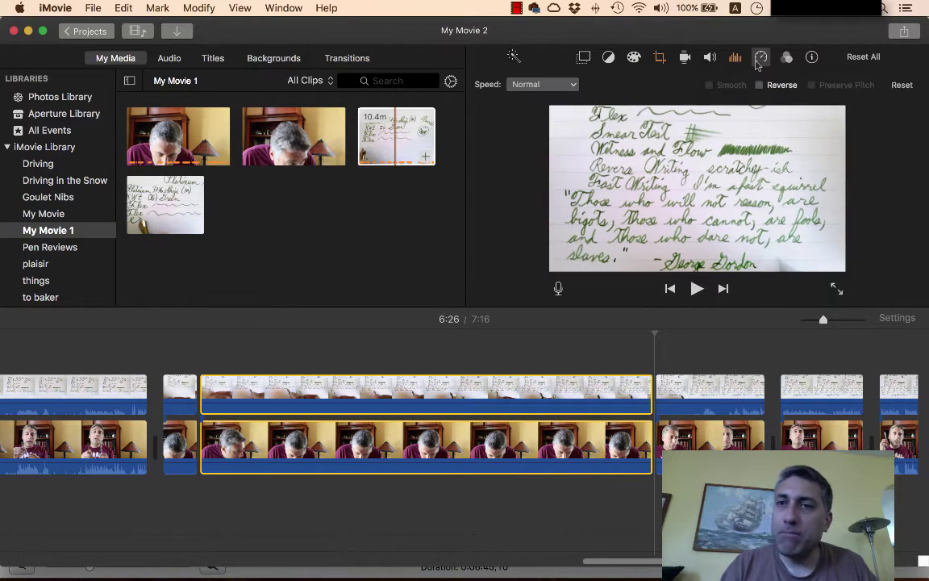
pyautogui.click(525, 84)
pyautogui.click(529, 125)
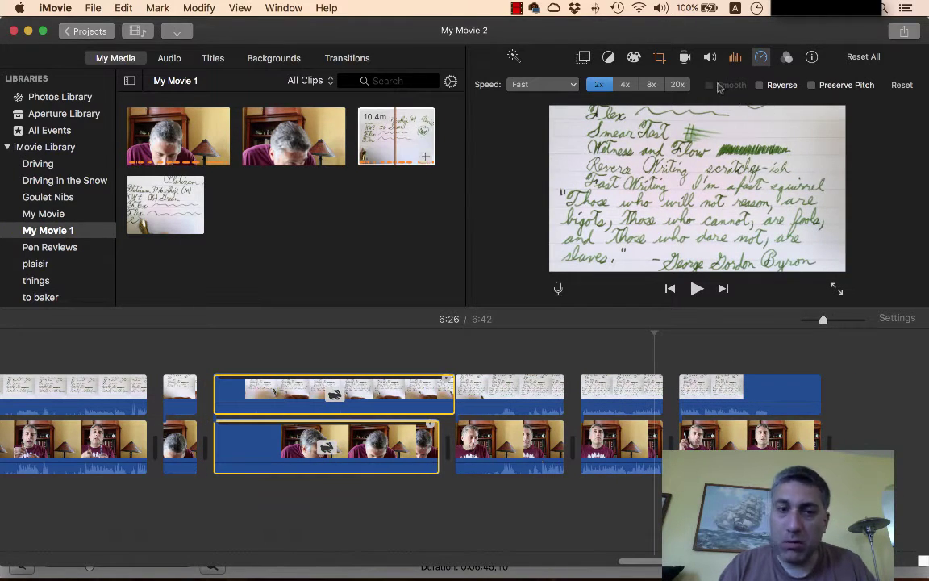
pyautogui.click(678, 83)
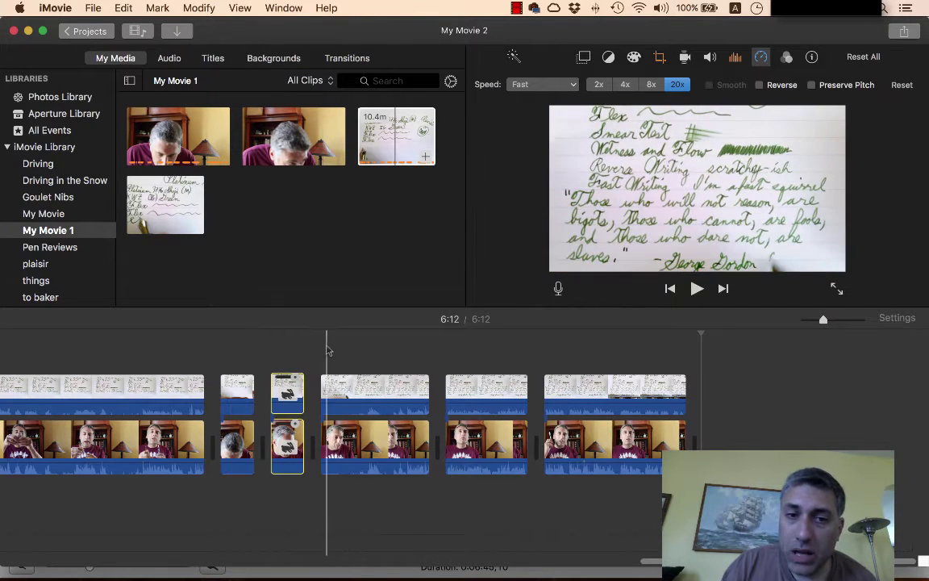
pyautogui.moveTo(224, 331); pyautogui.dragTo(285, 335)
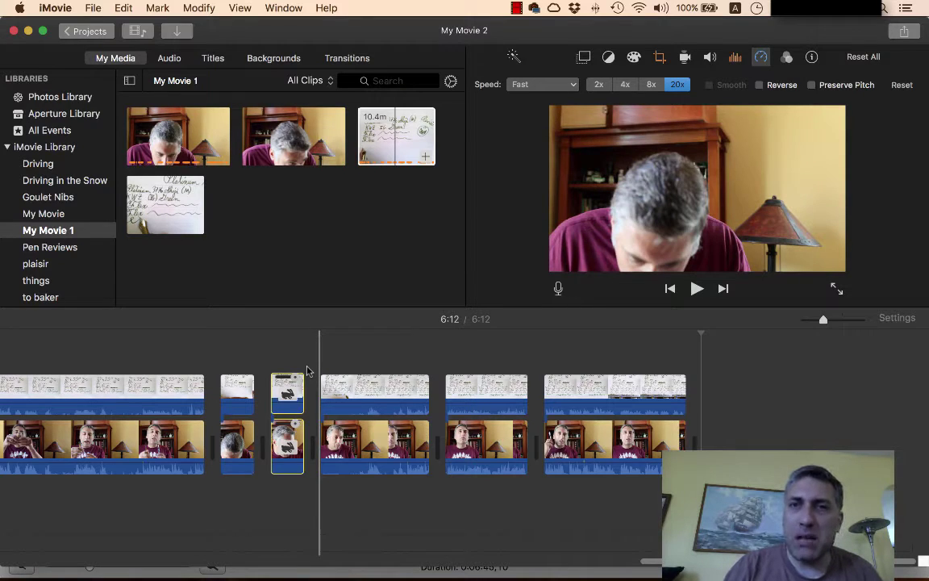
# Step: Marquee-select every upper-track handwriting cutaway and apply Modify > Mute Audio
pyautogui.hscroll(-10, 307, 371)
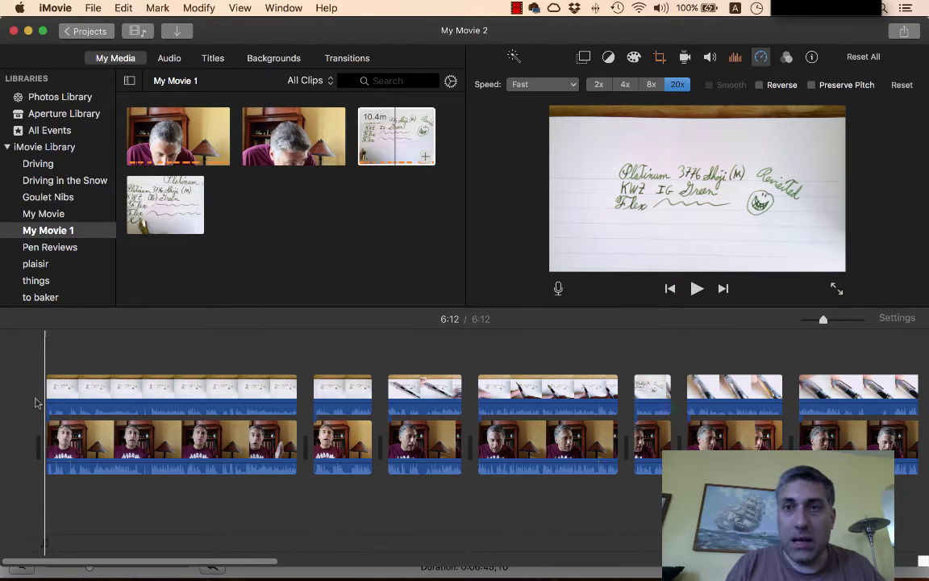
pyautogui.moveTo(34, 399); pyautogui.dragTo(908, 377)
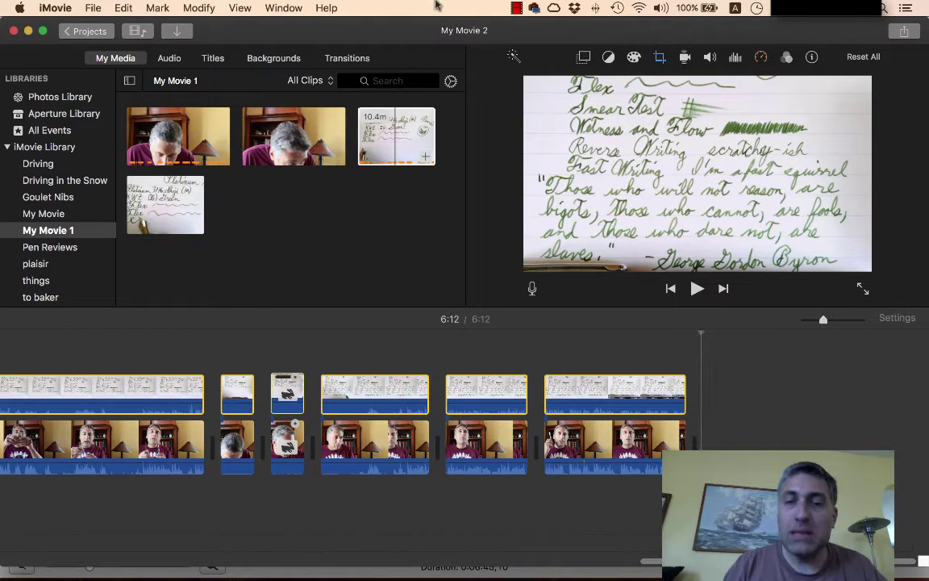
pyautogui.click(240, 10)
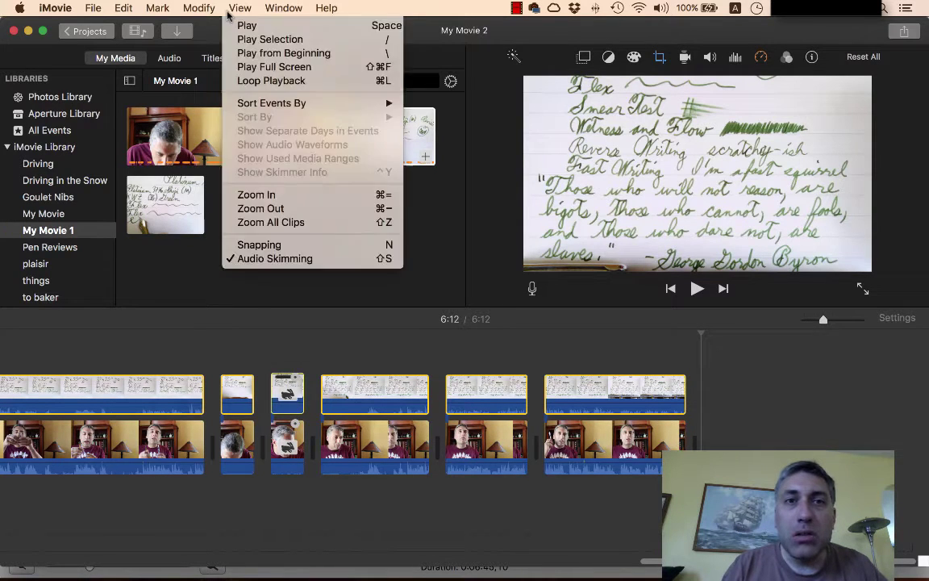
pyautogui.moveTo(179, 15)
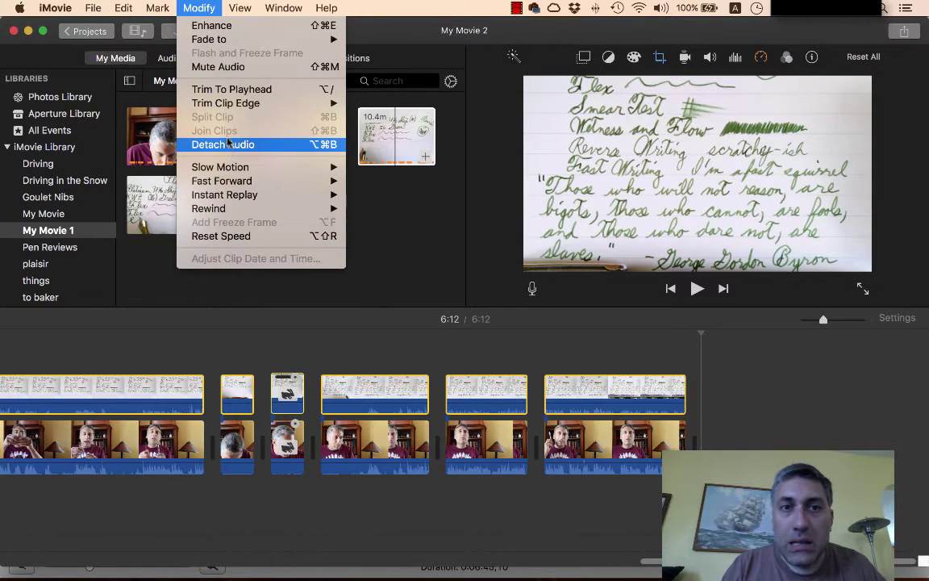
pyautogui.click(224, 68)
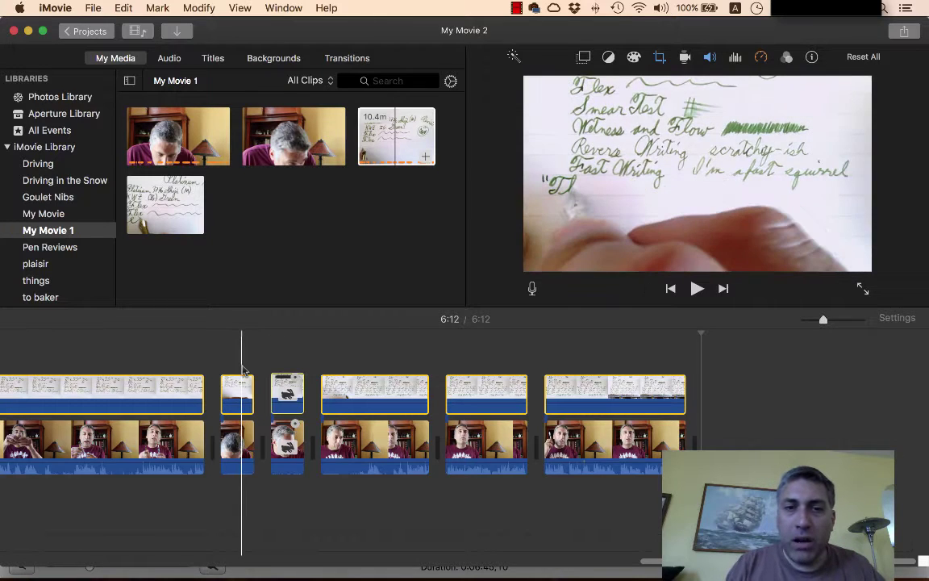
pyautogui.hscroll(-10, 293, 355)
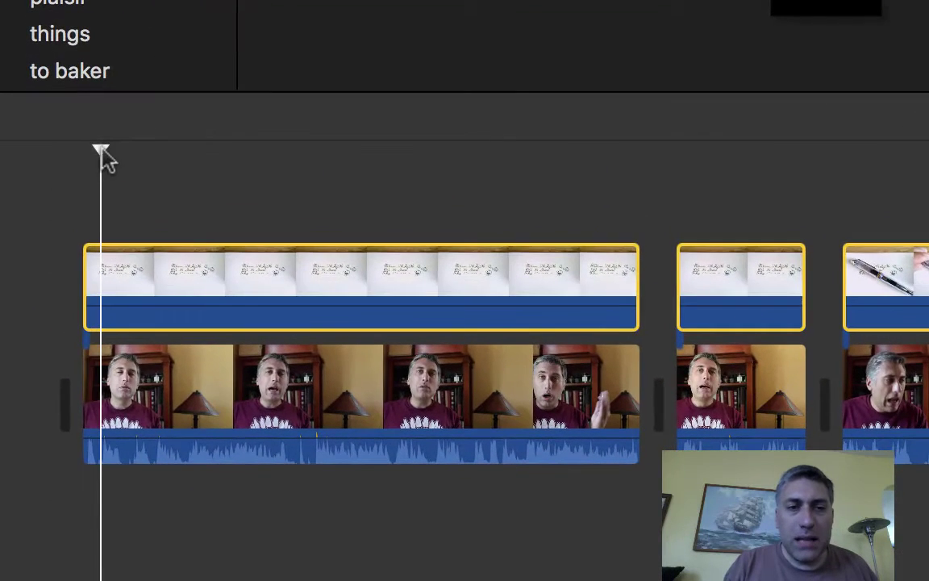
# Step: Split the first handwriting cutaway at the playhead, delete its front piece, and select the remaining 28.0s clip
pyautogui.click(117, 302)
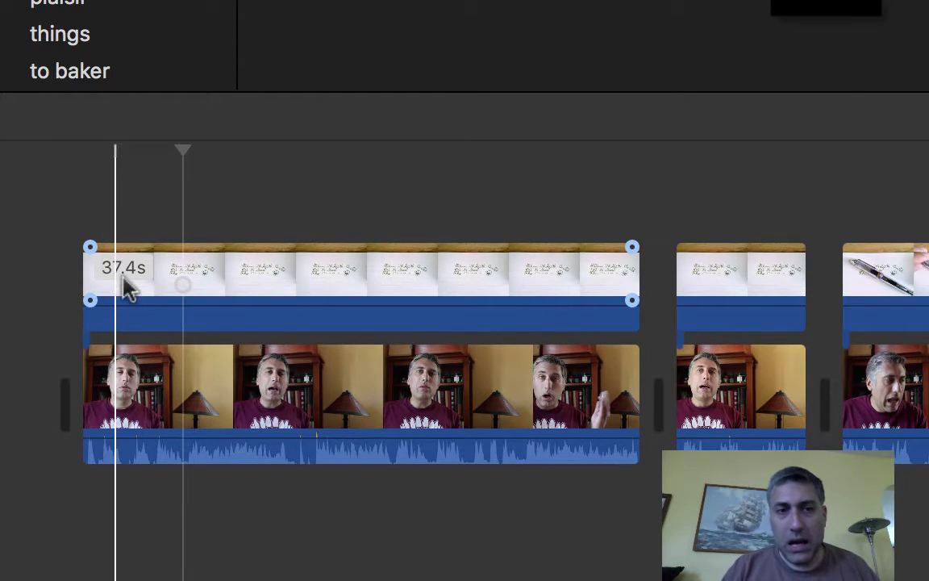
pyautogui.click(224, 284)
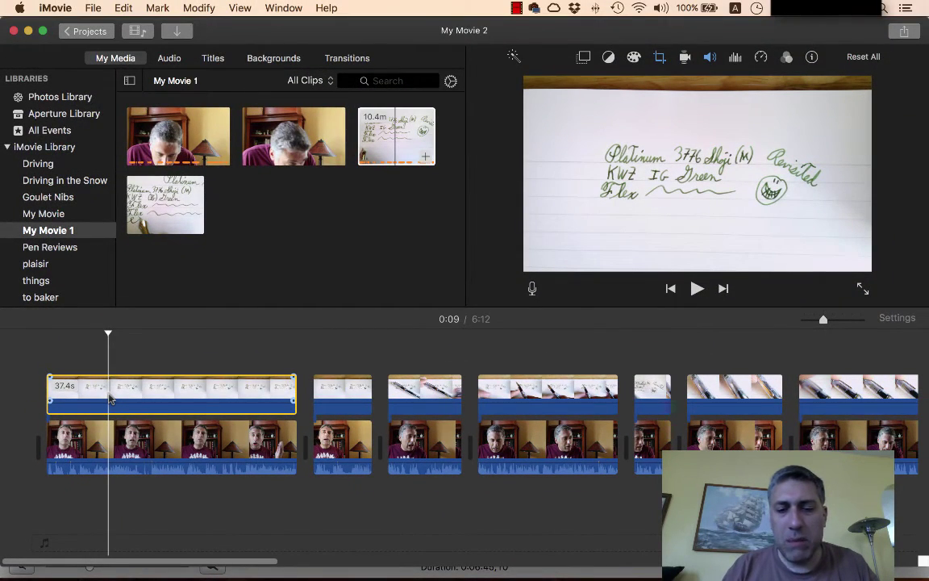
pyautogui.press('super+b')
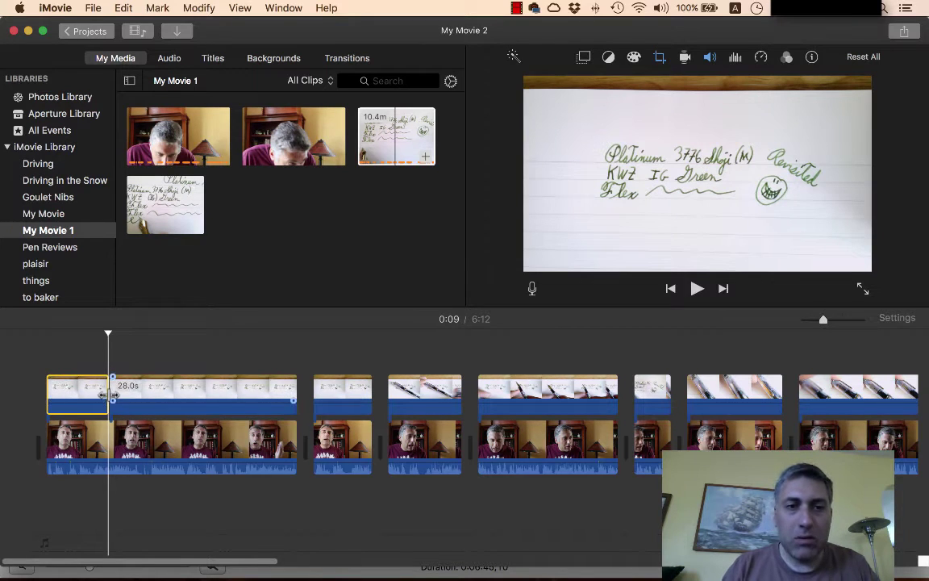
pyautogui.click(75, 396)
pyautogui.press('Delete')
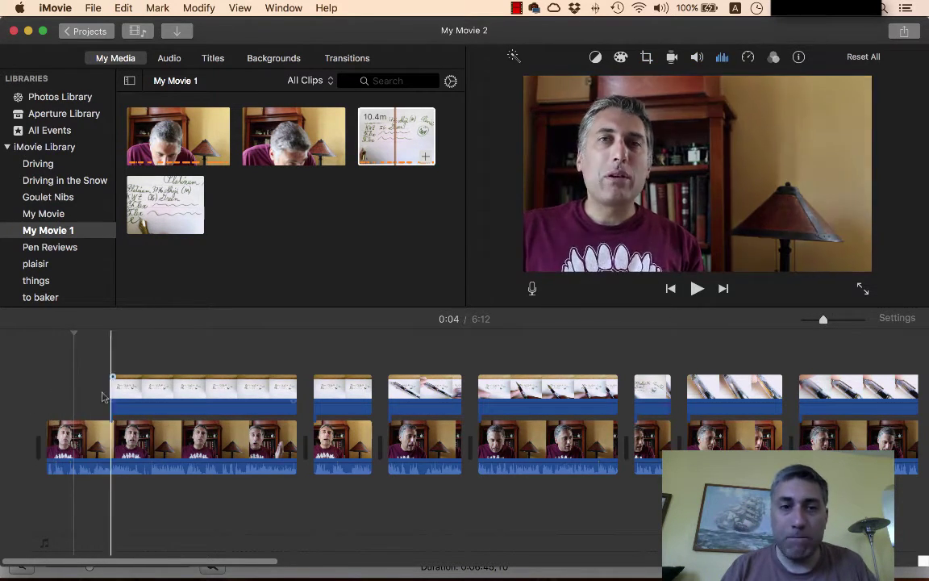
pyautogui.click(168, 390)
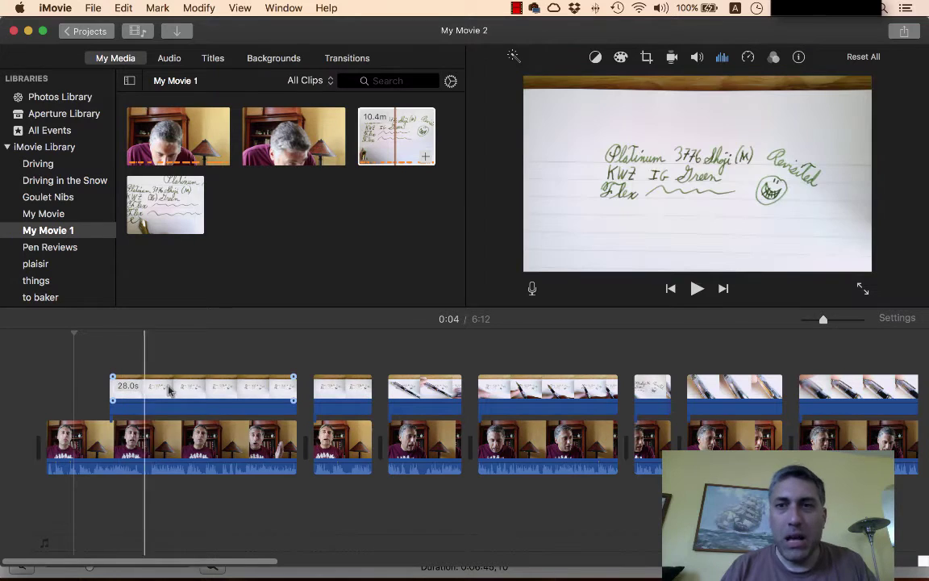
pyautogui.click(237, 396)
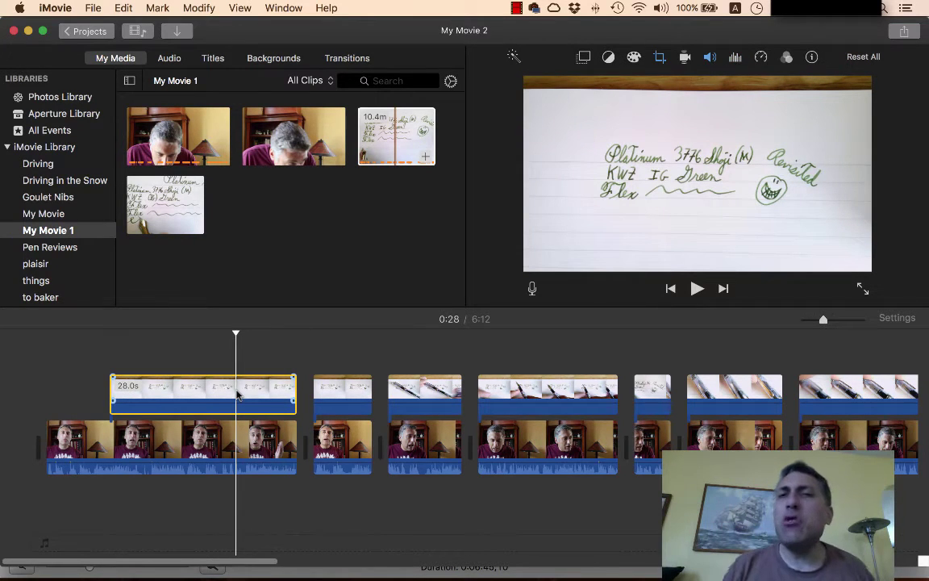
# Step: Turn the 28.0s cutaway into a Picture in Picture overlay
pyautogui.click(585, 57)
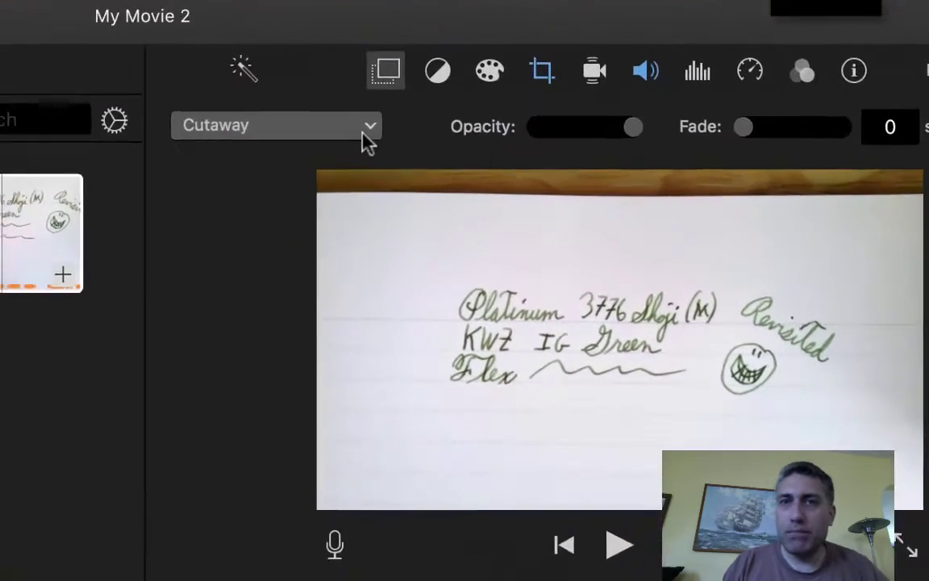
pyautogui.click(573, 85)
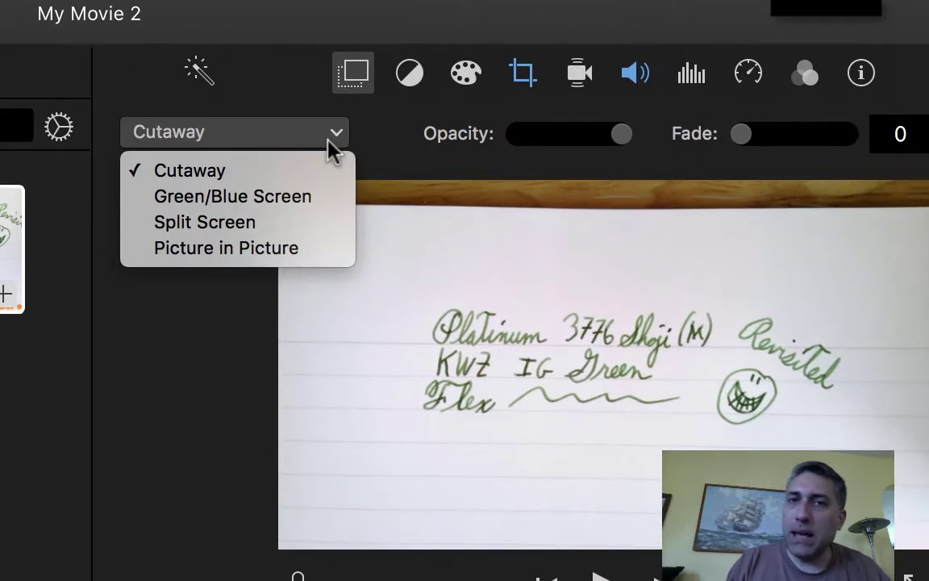
pyautogui.click(228, 246)
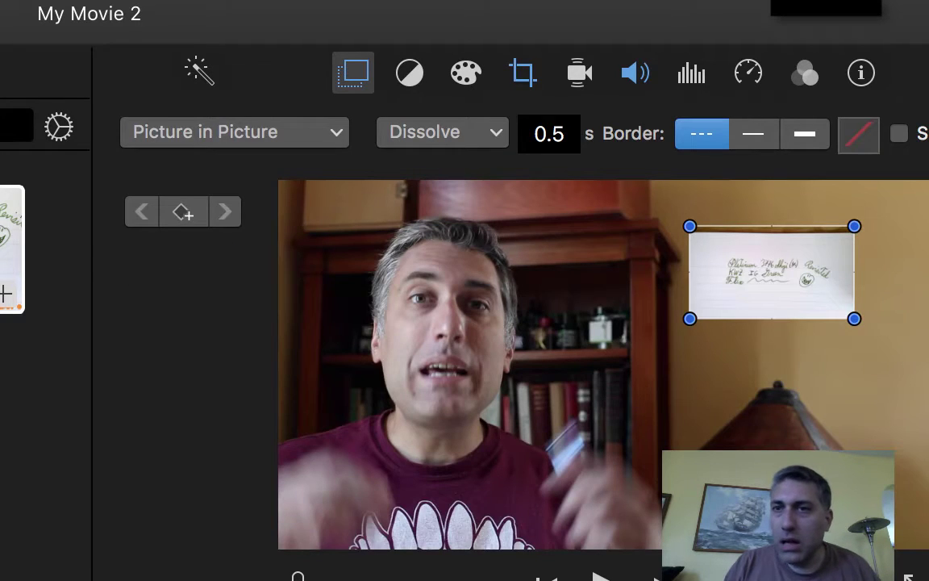
# Step: Enlarge the inset in the upper-right of the frame and play to preview it
pyautogui.moveTo(859, 216); pyautogui.dragTo(872, 172)
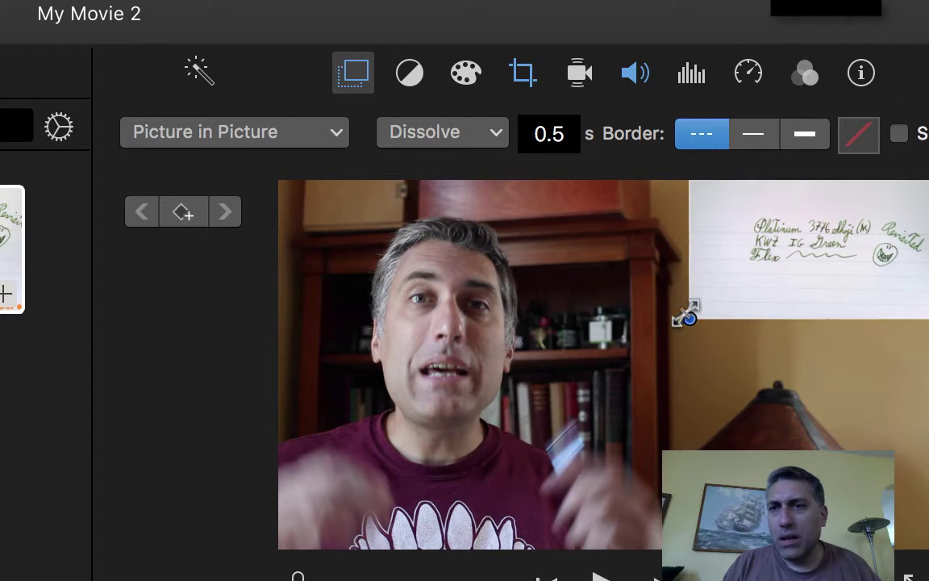
pyautogui.moveTo(686, 313); pyautogui.dragTo(621, 382)
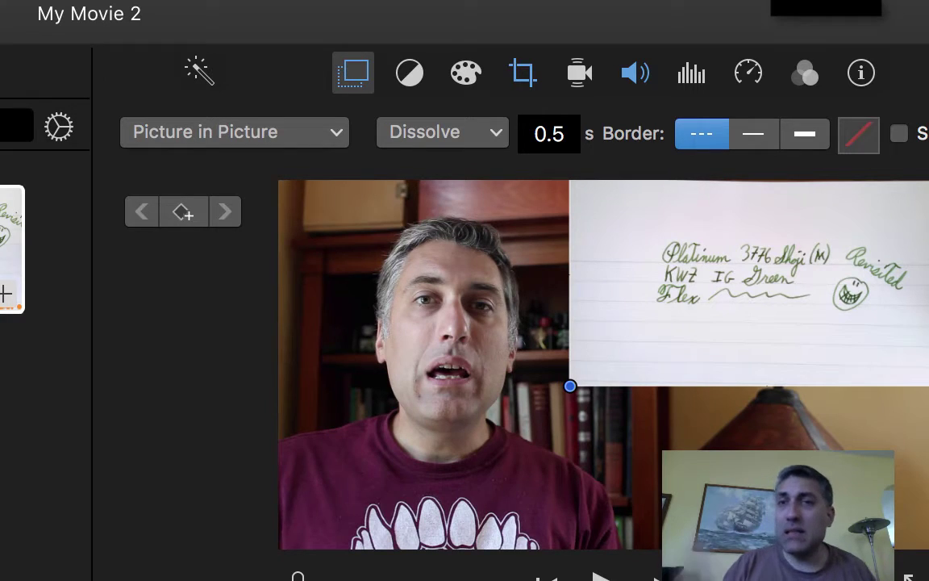
pyautogui.press('space')
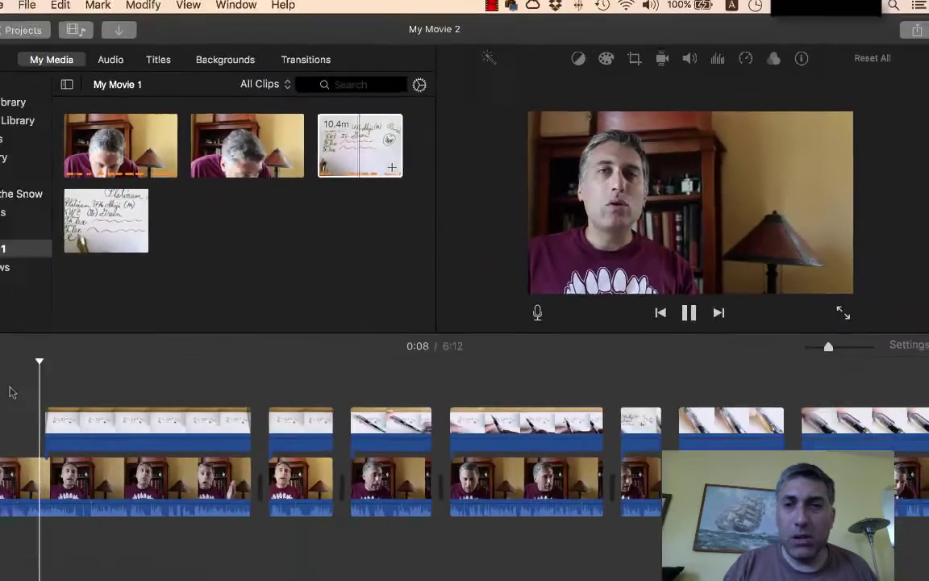
pyautogui.press('space')
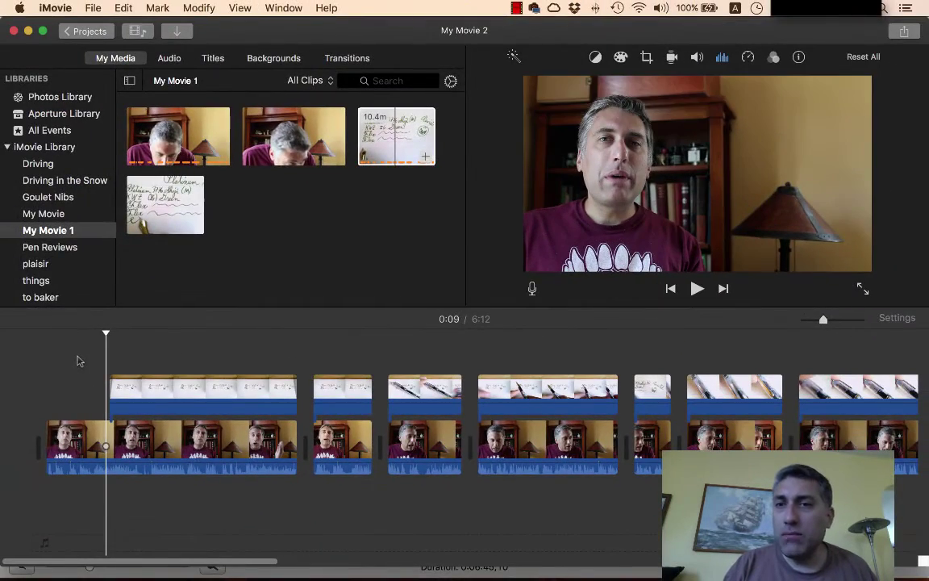
pyautogui.press('space')
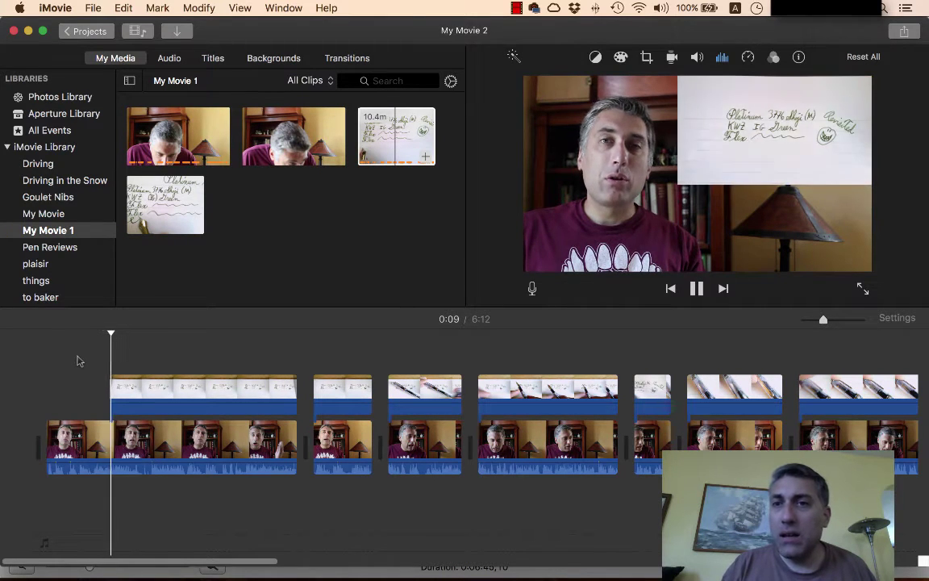
pyautogui.press('space')
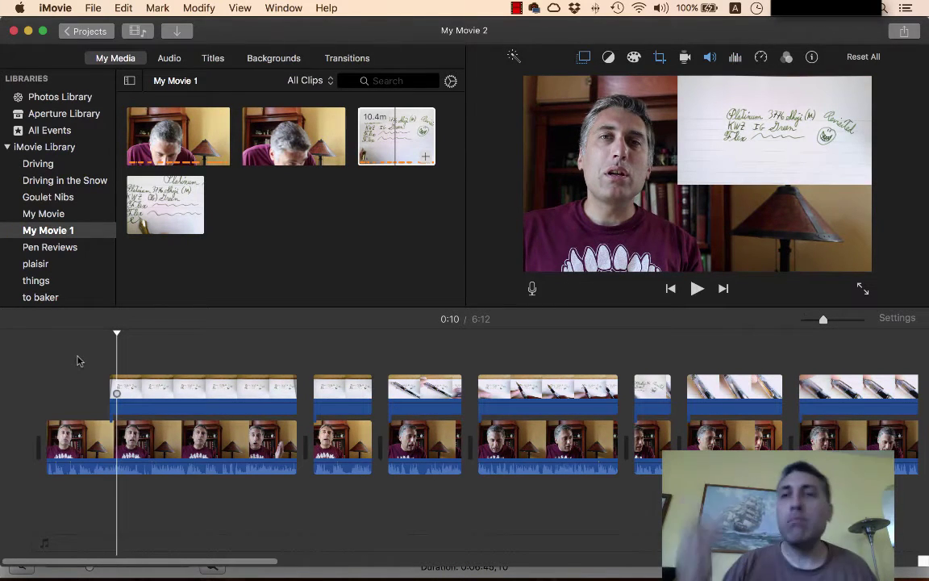
pyautogui.click(207, 379)
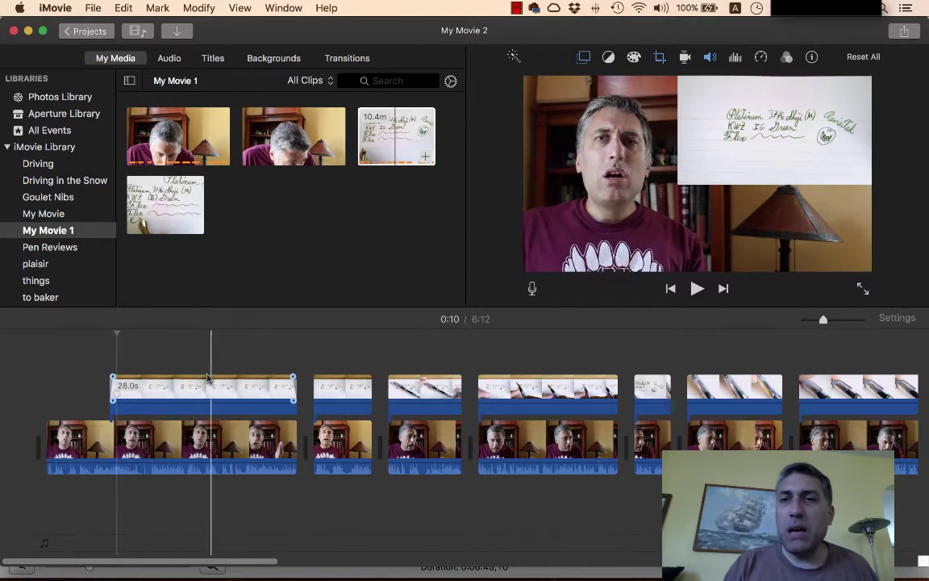
pyautogui.click(393, 389)
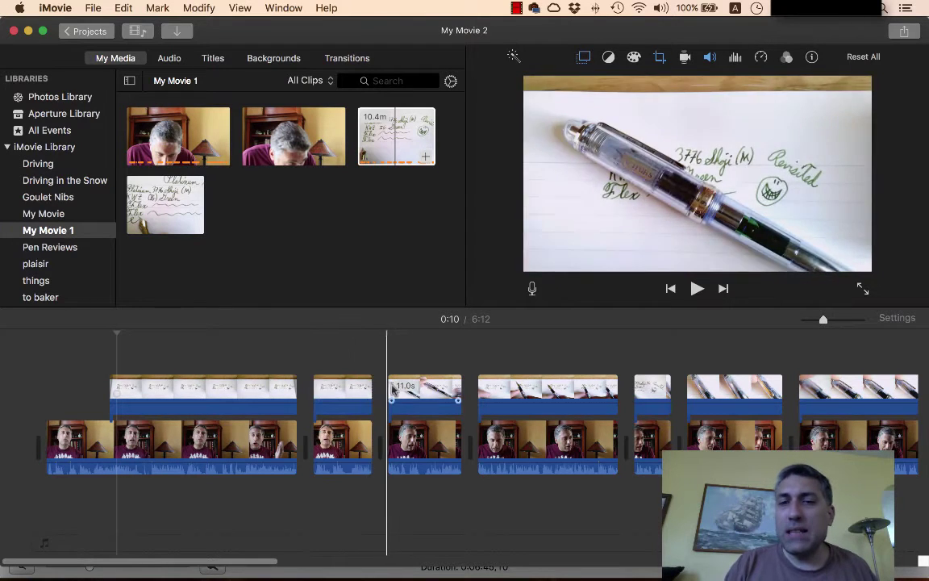
pyautogui.click(280, 388)
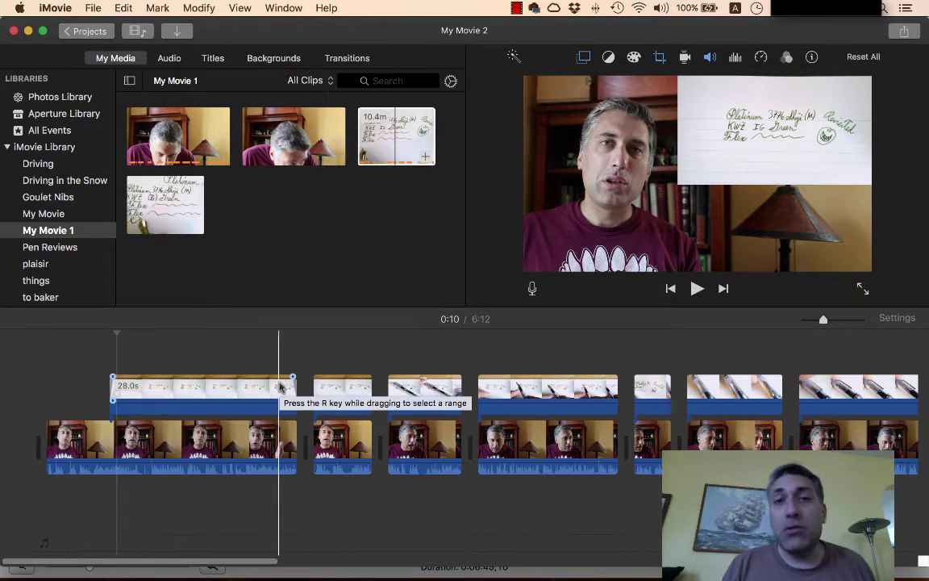
pyautogui.click(302, 372)
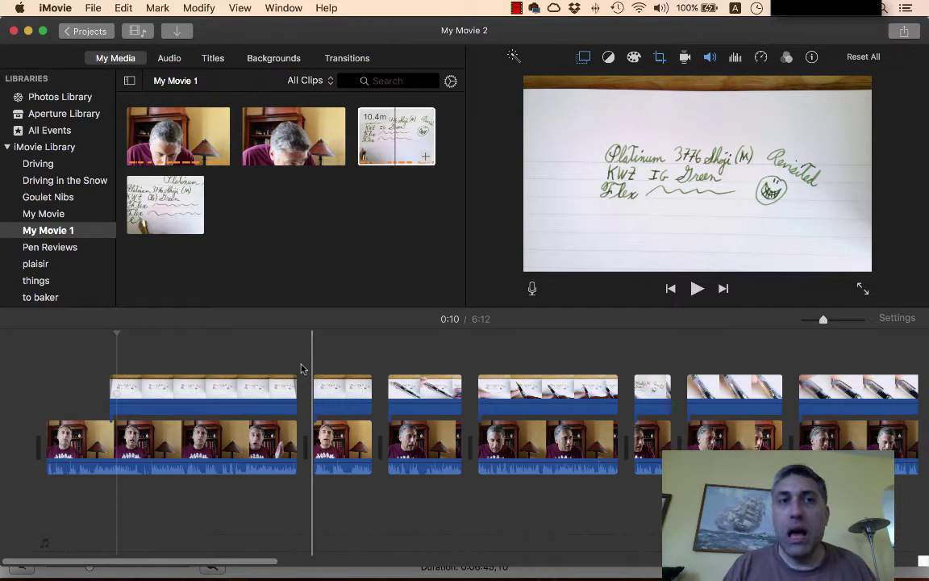
pyautogui.click(30, 385)
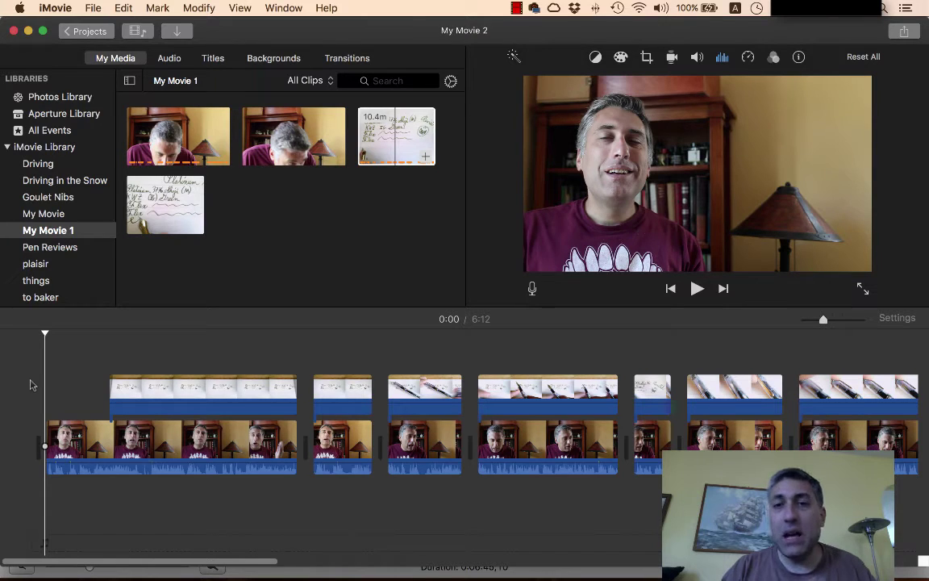
# Step: Switch to Aperture with Cmd+Tab to view the Canon project's pen photos
pyautogui.press('super+Tab')
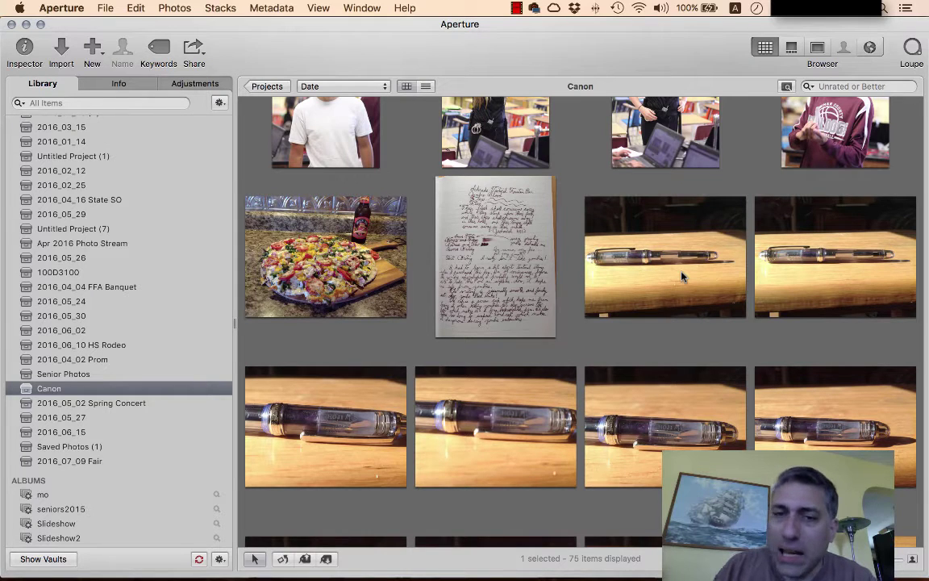
# Step: Scroll the Canon project's photo browser down to the pen shots
pyautogui.scroll(-5, 682, 277)
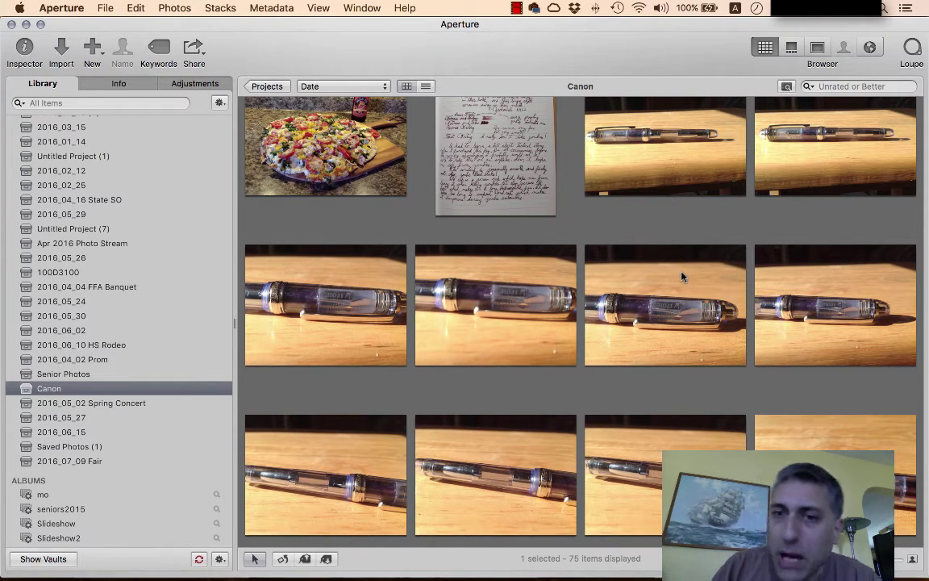
pyautogui.scroll(-10, 682, 277)
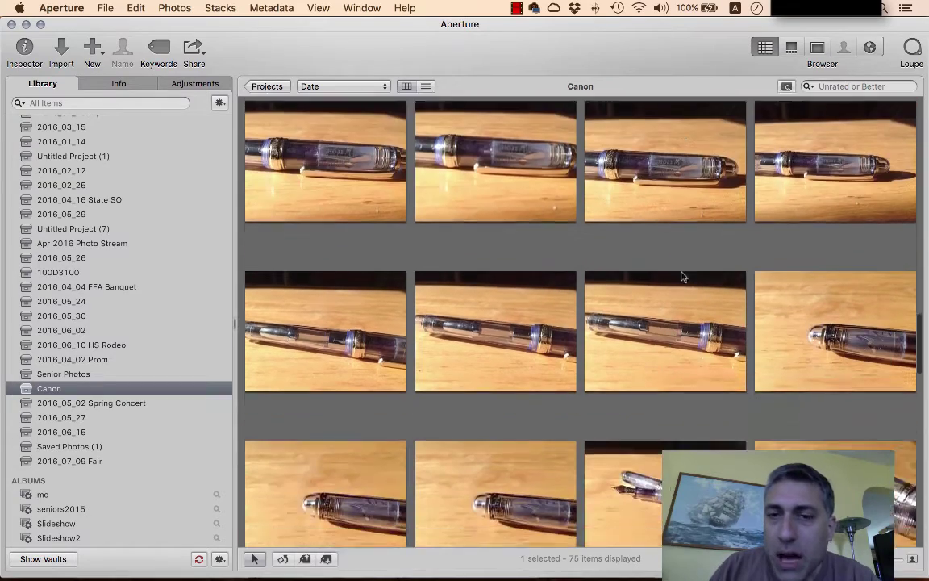
pyautogui.scroll(-3, 681, 276)
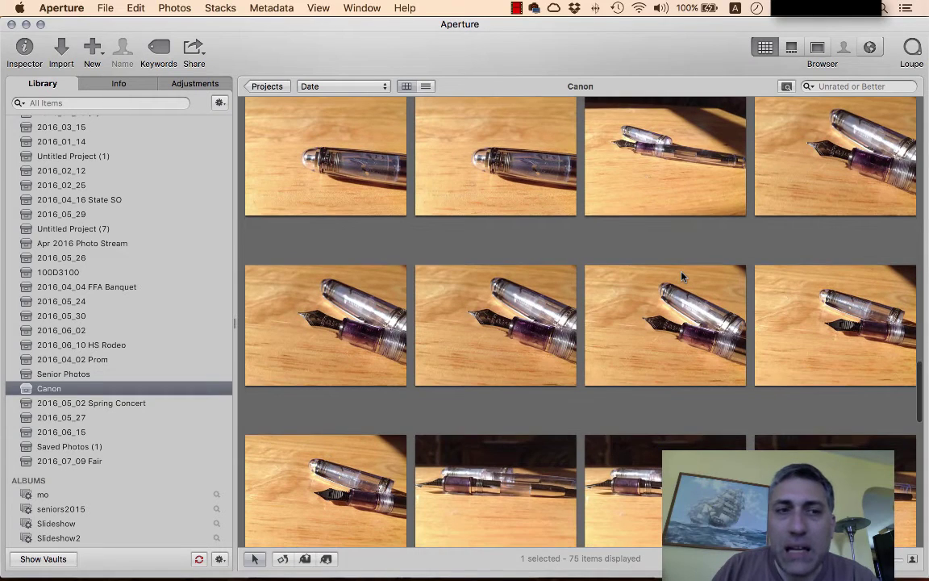
pyautogui.scroll(-1, 682, 277)
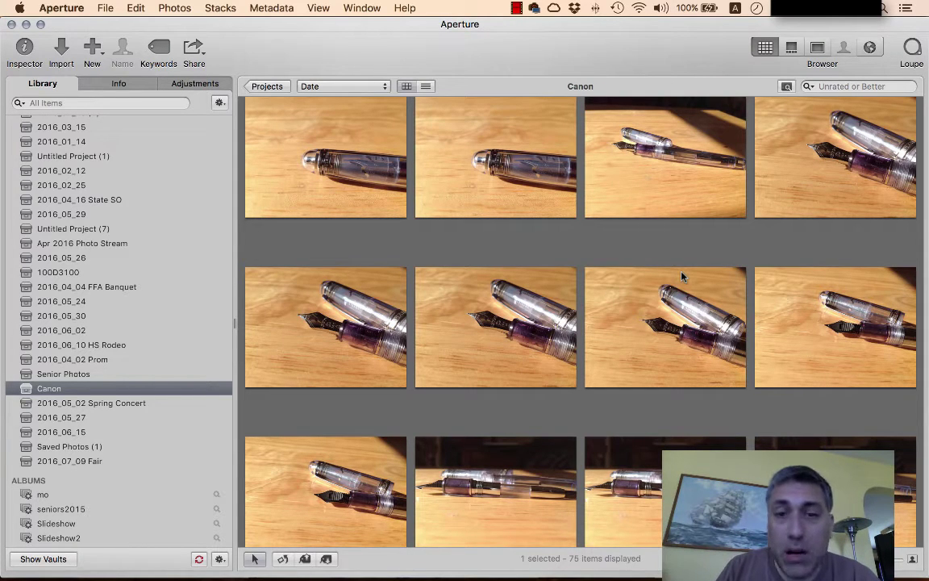
pyautogui.scroll(-2, 681, 276)
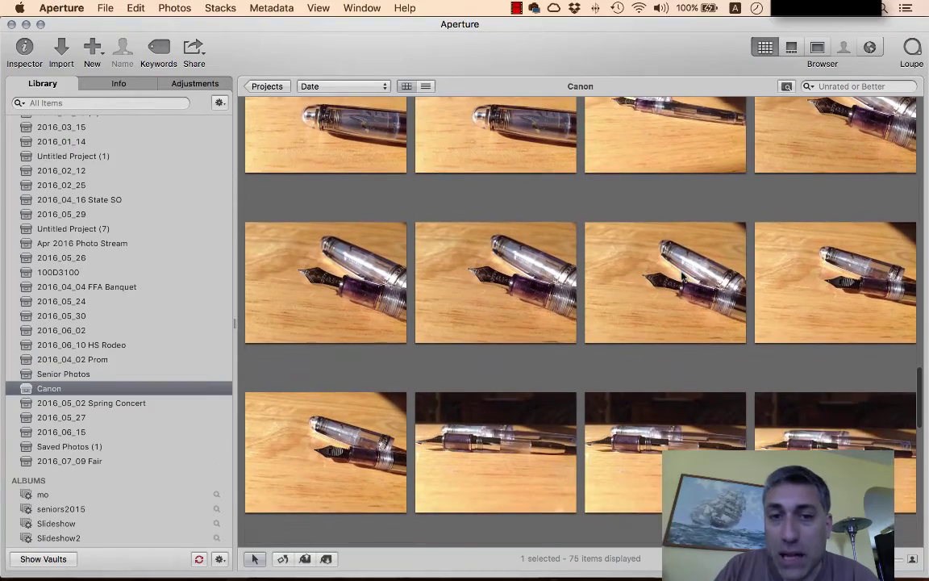
pyautogui.scroll(-10, 113, 260)
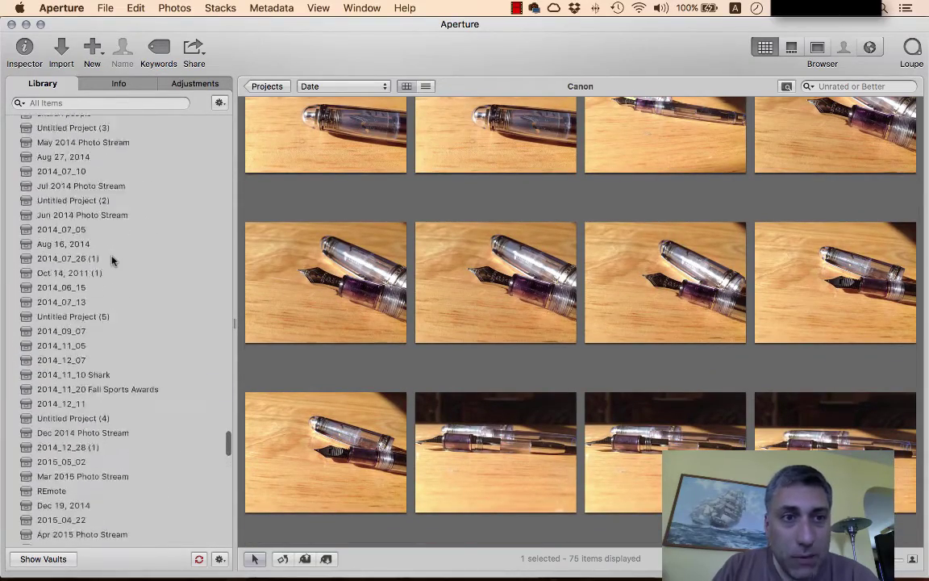
pyautogui.scroll(15, 113, 260)
pyautogui.scroll(-8, 113, 258)
pyautogui.scroll(-20, 113, 260)
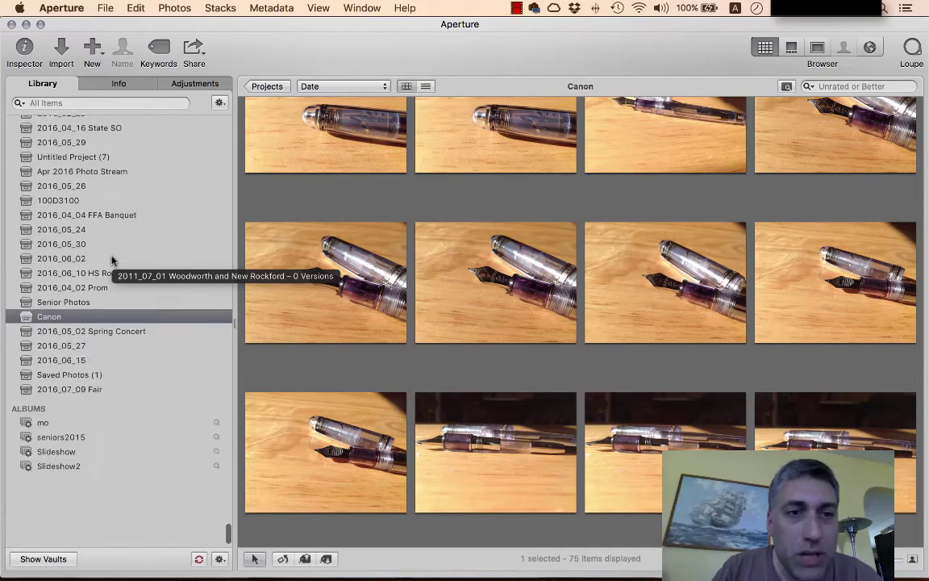
pyautogui.scroll(3, 112, 260)
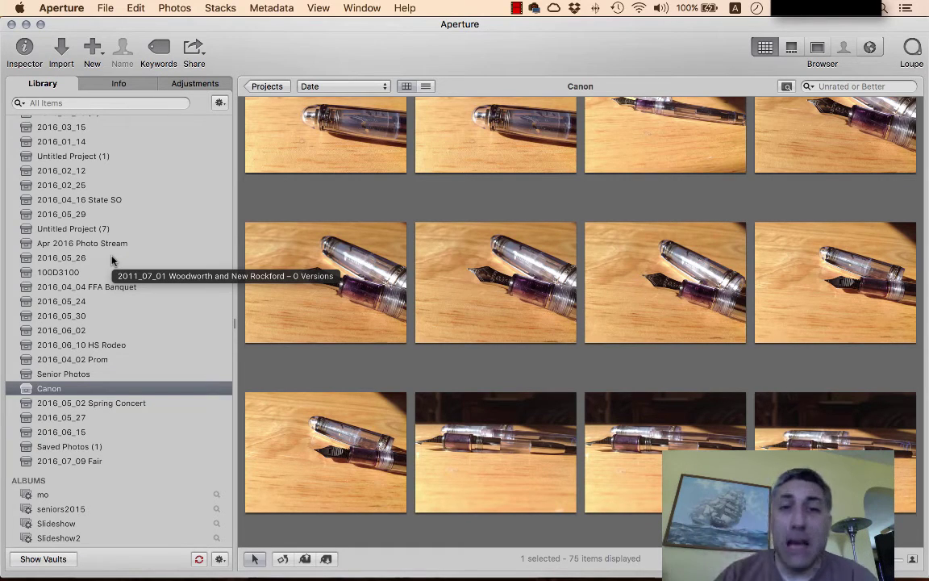
pyautogui.scroll(5, 112, 259)
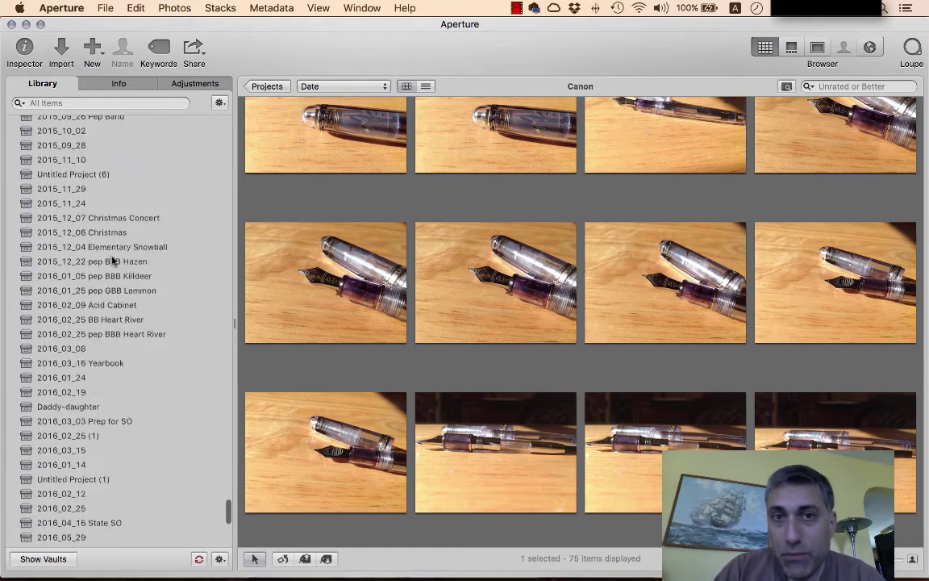
pyautogui.scroll(-5, 111, 260)
pyautogui.scroll(10, 441, 259)
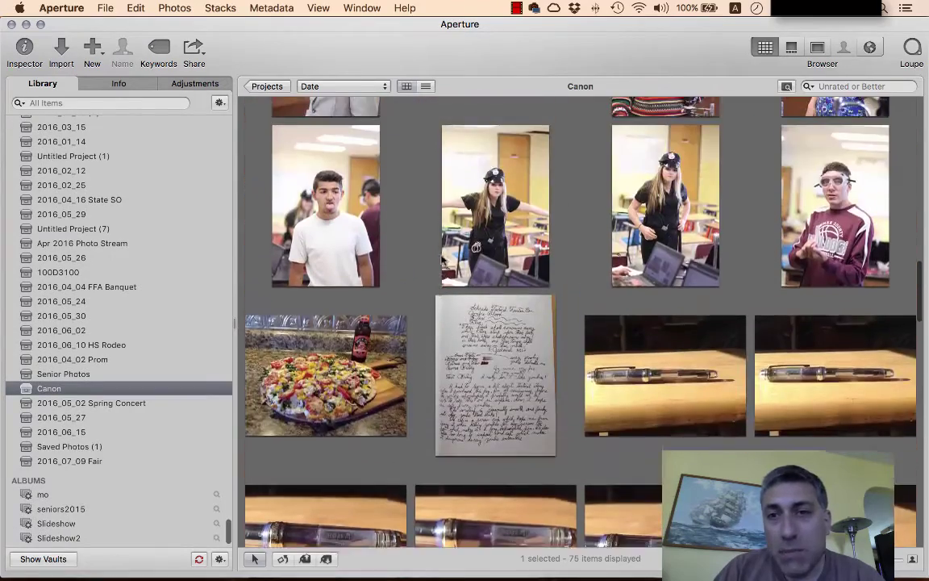
pyautogui.scroll(-1, 442, 259)
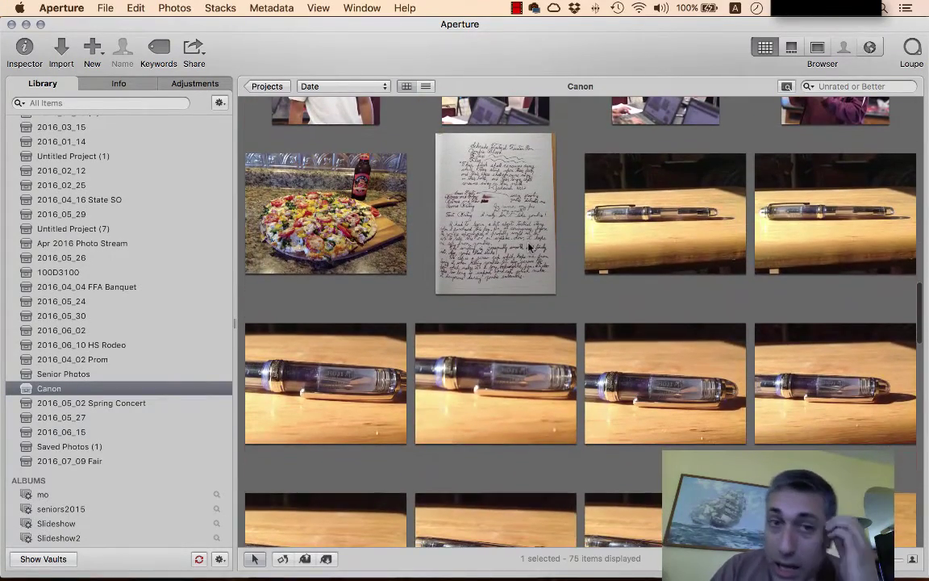
pyautogui.scroll(-3, 530, 247)
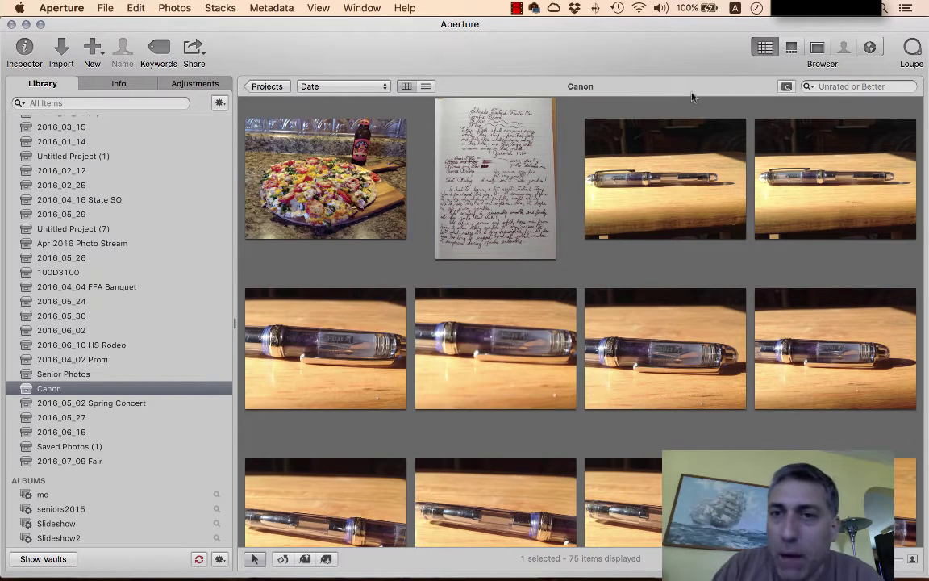
# Step: Open the full-length pen photo at full size and glance at the next pen shots
pyautogui.doubleClick(630, 179)
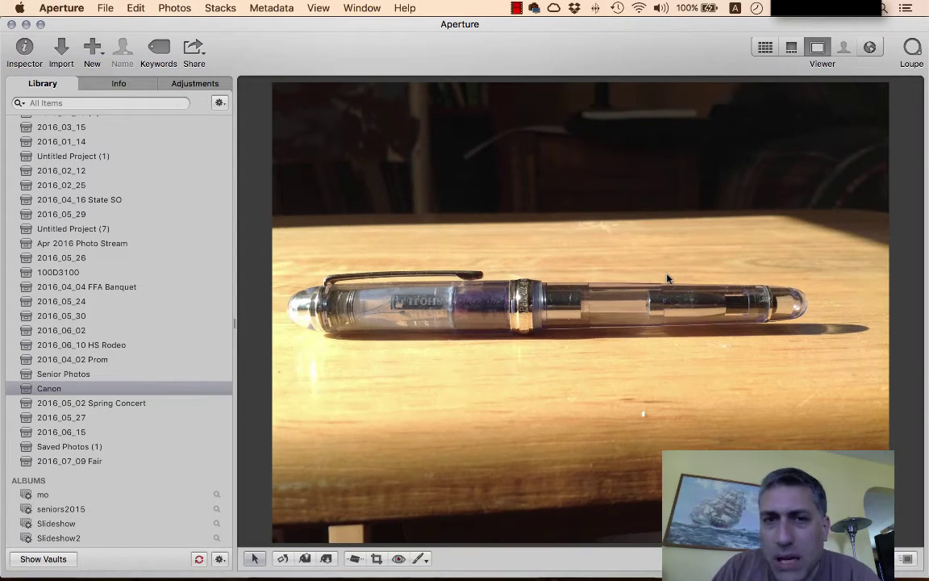
pyautogui.press('m')
pyautogui.press('m')
pyautogui.press('Right')
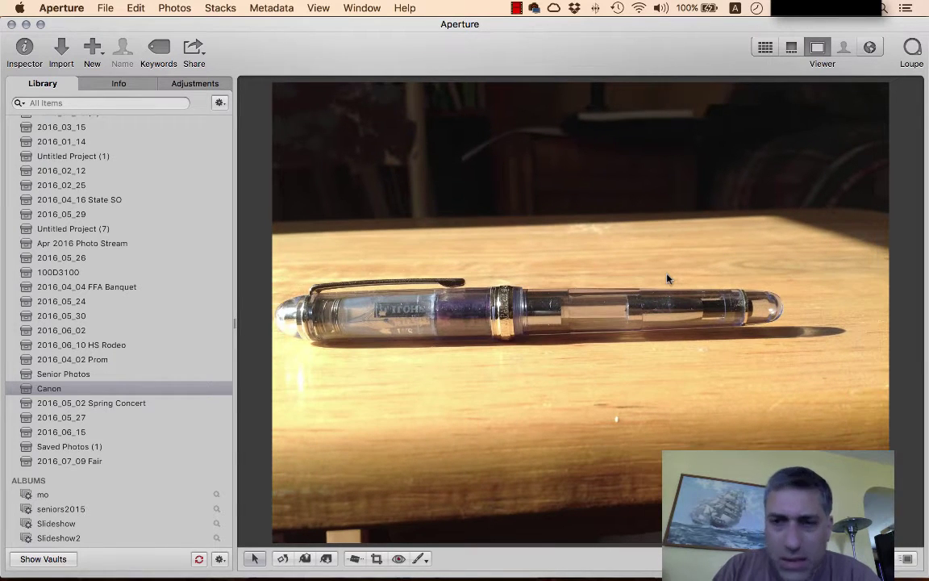
pyautogui.press('Right')
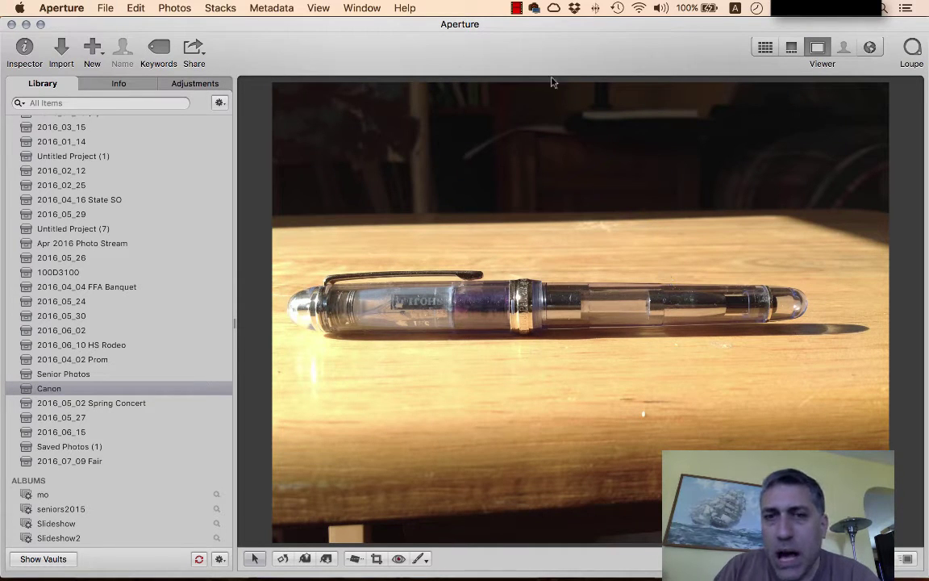
# Step: Mark out an unconstrained crop box tightly around the whole pen, extended to the left edge
pyautogui.click(380, 558)
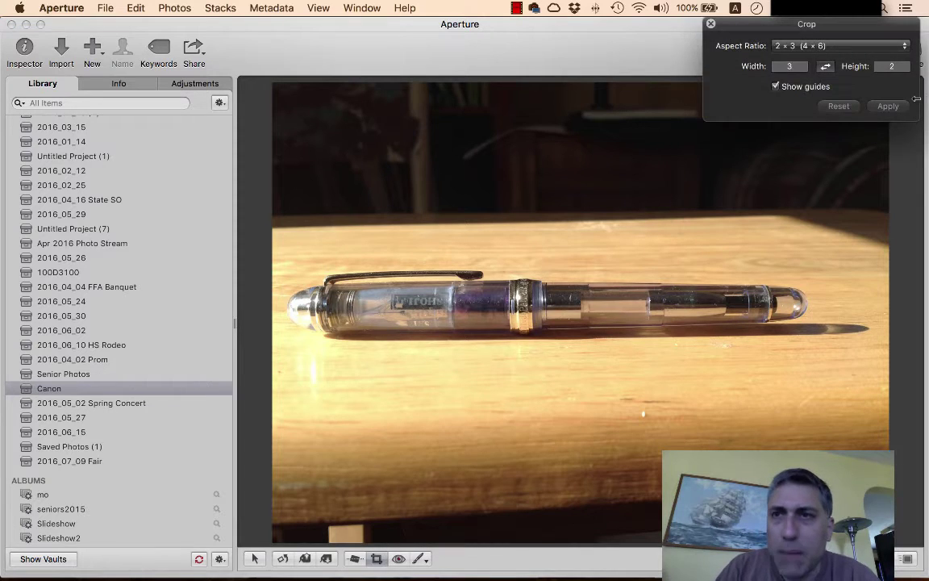
pyautogui.click(803, 47)
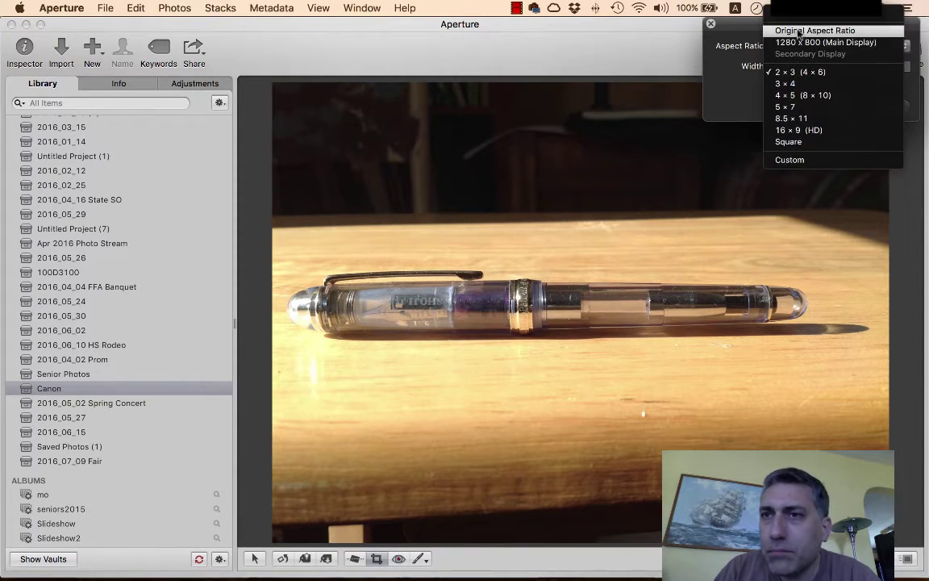
pyautogui.click(800, 21)
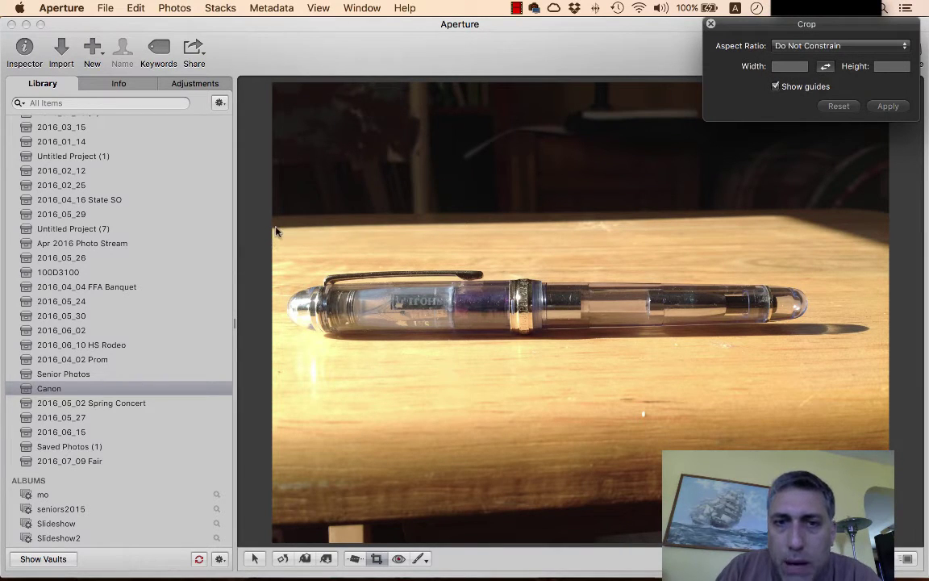
pyautogui.moveTo(276, 230); pyautogui.dragTo(871, 387)
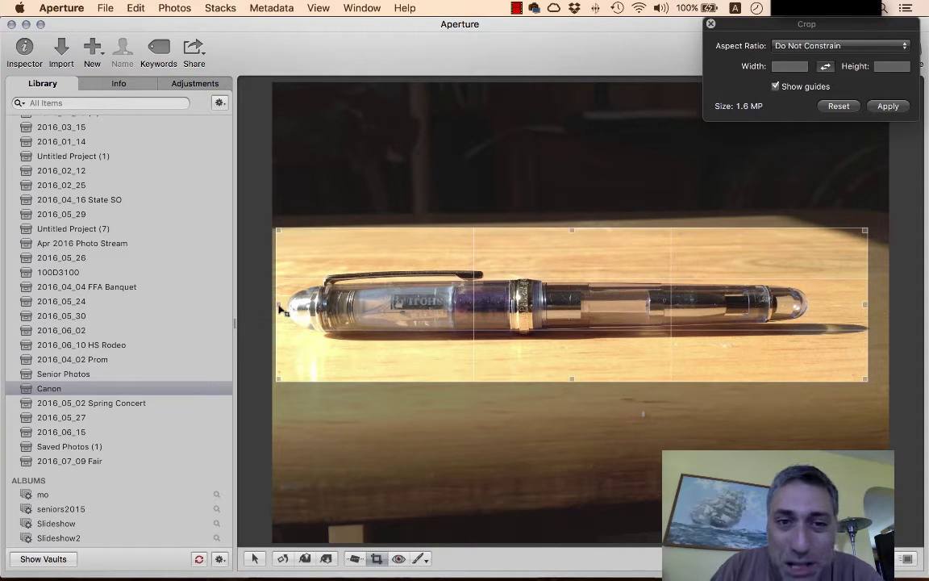
pyautogui.moveTo(282, 311); pyautogui.dragTo(248, 280)
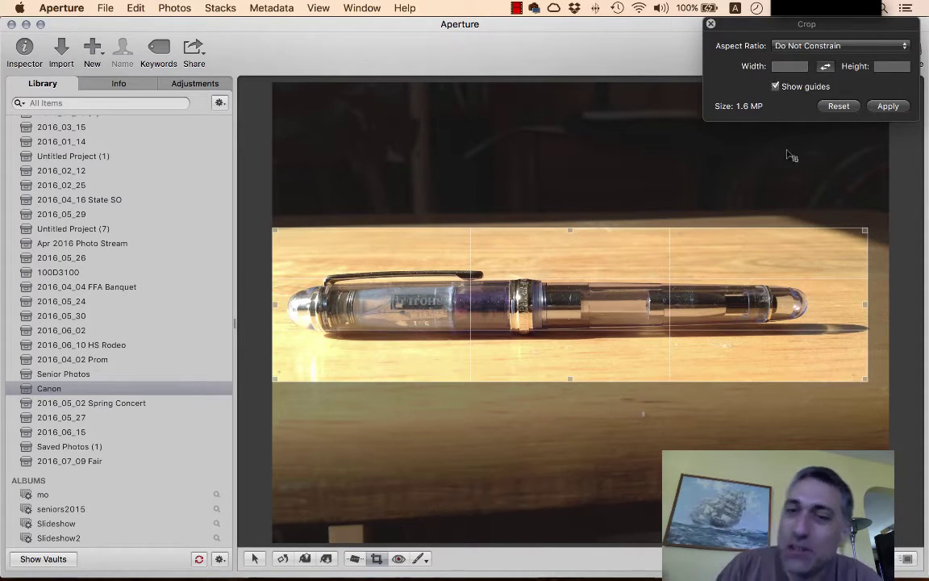
pyautogui.moveTo(680, 302); pyautogui.dragTo(680, 304)
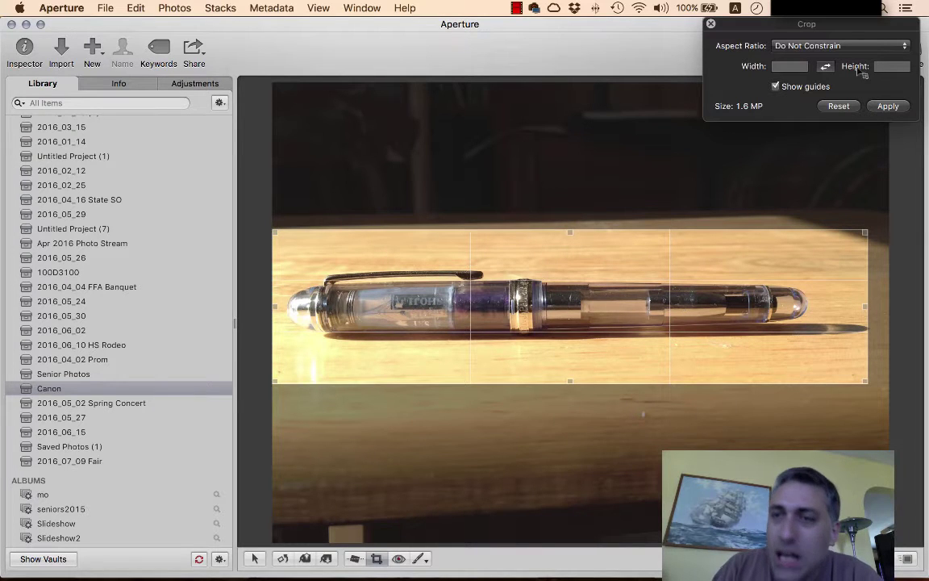
# Step: Apply the pen crop and flip ahead through the following pen photos
pyautogui.click(888, 106)
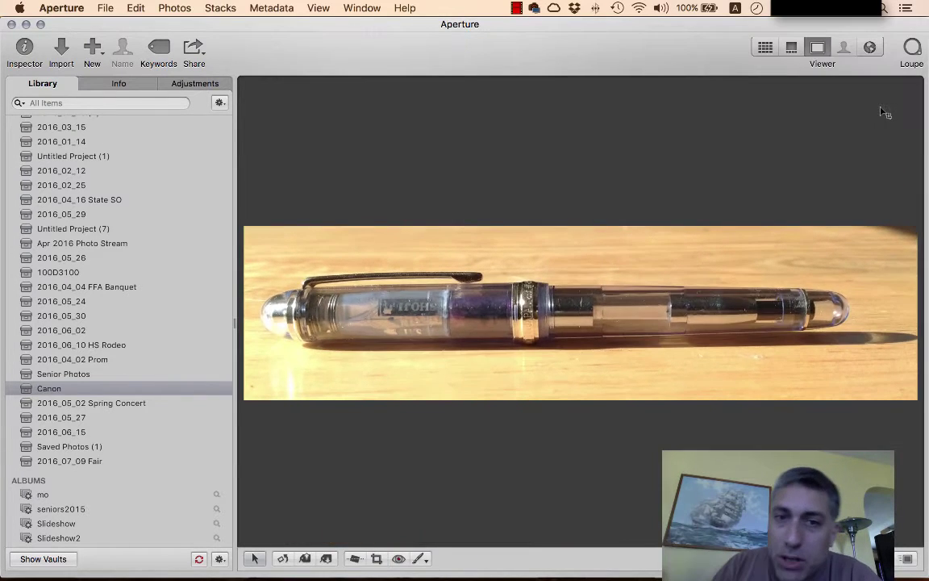
pyautogui.press('Right')
pyautogui.press('Right')
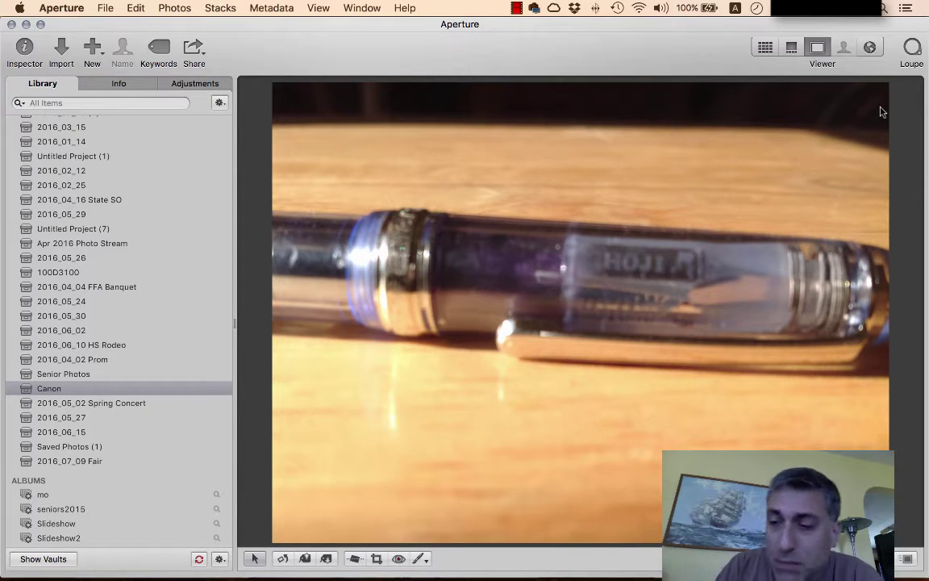
pyautogui.press('Right')
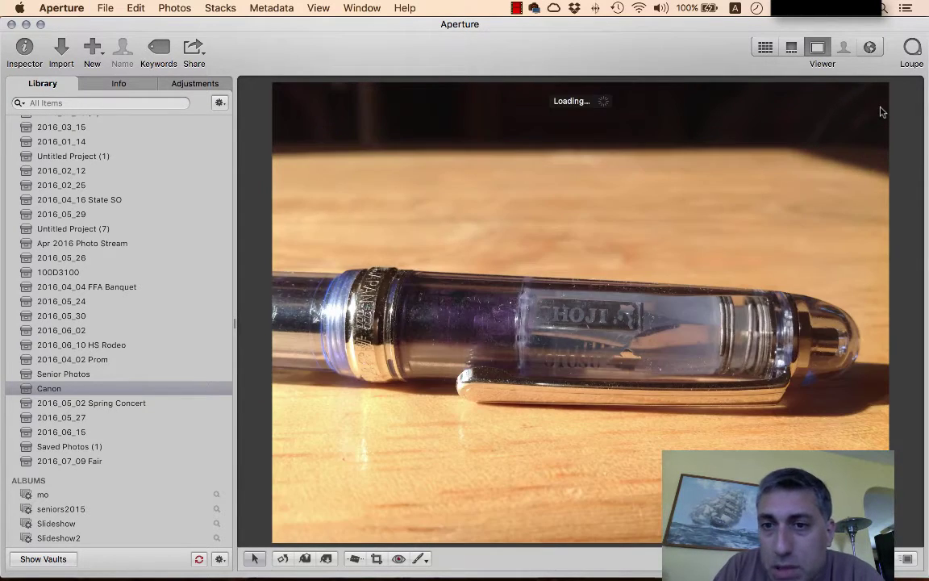
pyautogui.press('Right')
pyautogui.press('Right')
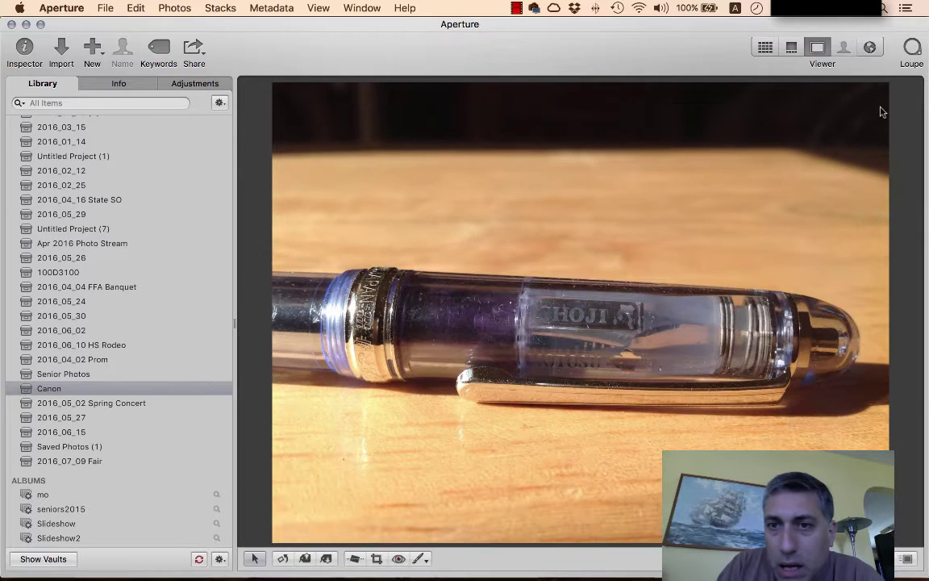
# Step: Browse forward to the close-up of the clear SHOJI cap and clip
pyautogui.press('Left')
pyautogui.press('Left')
pyautogui.press('Right')
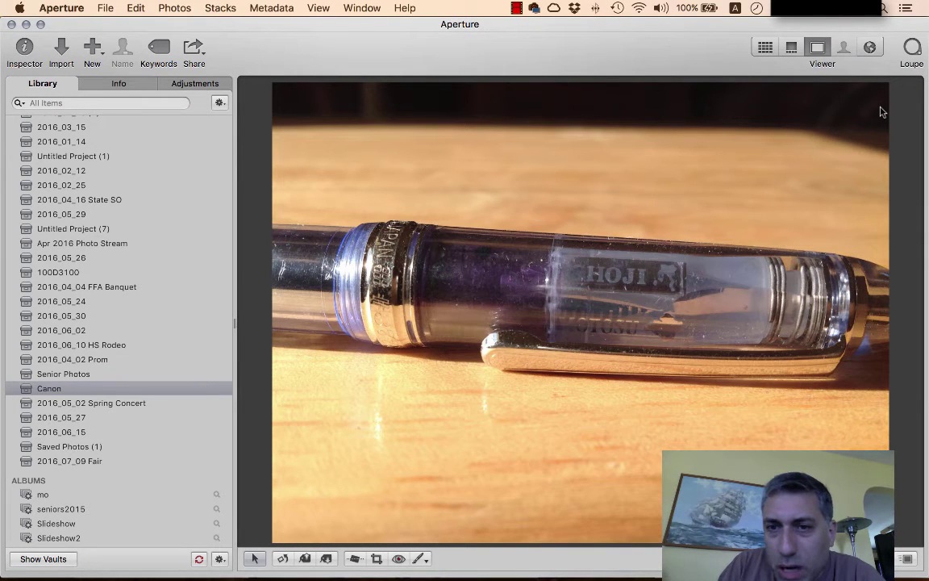
pyautogui.press('Right')
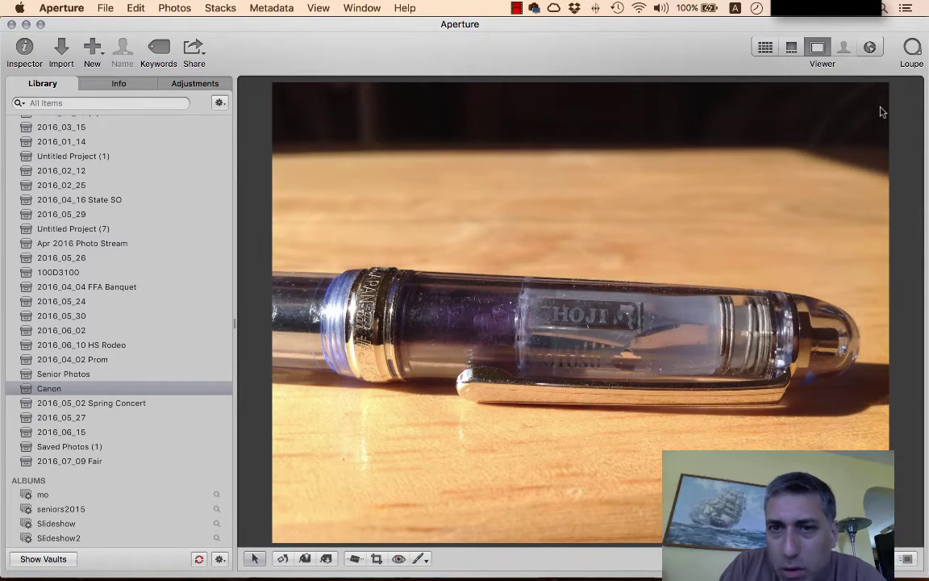
pyautogui.press('Right')
pyautogui.press('Right')
pyautogui.press('Right')
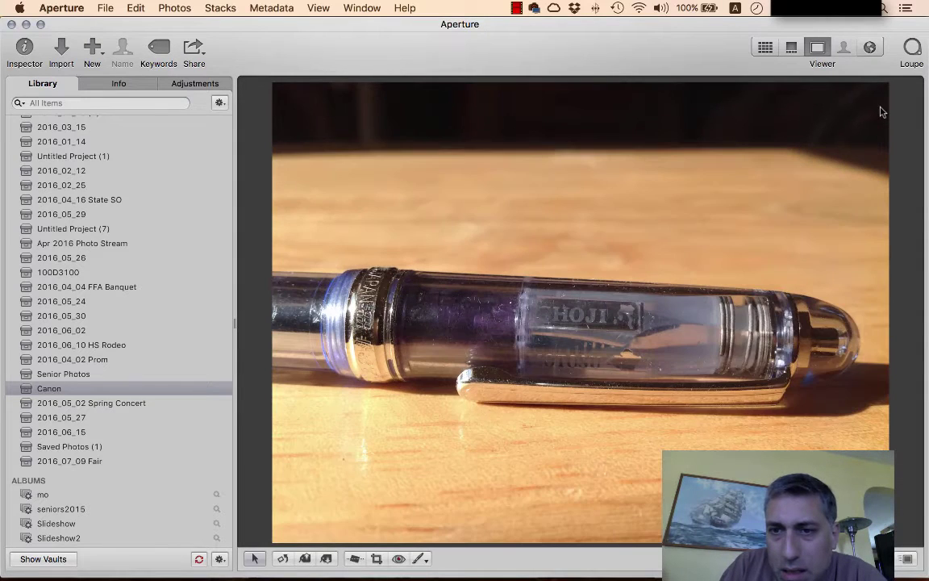
pyautogui.press('Right')
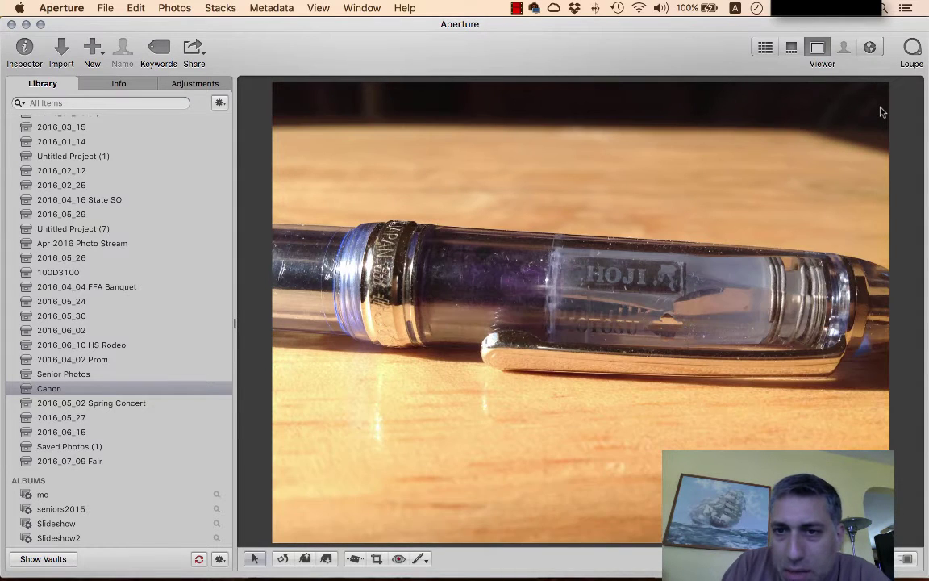
pyautogui.press('Right')
pyautogui.press('Right')
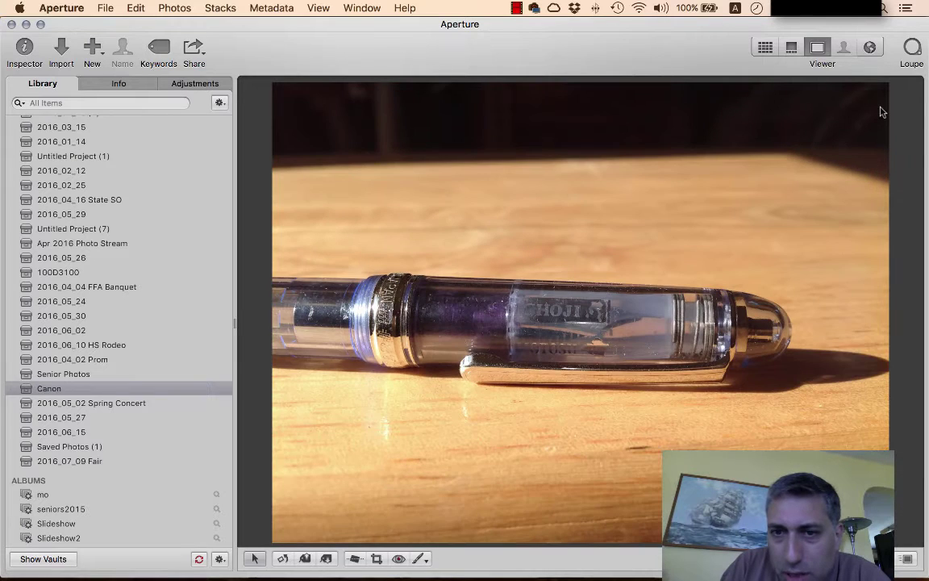
pyautogui.press('Right')
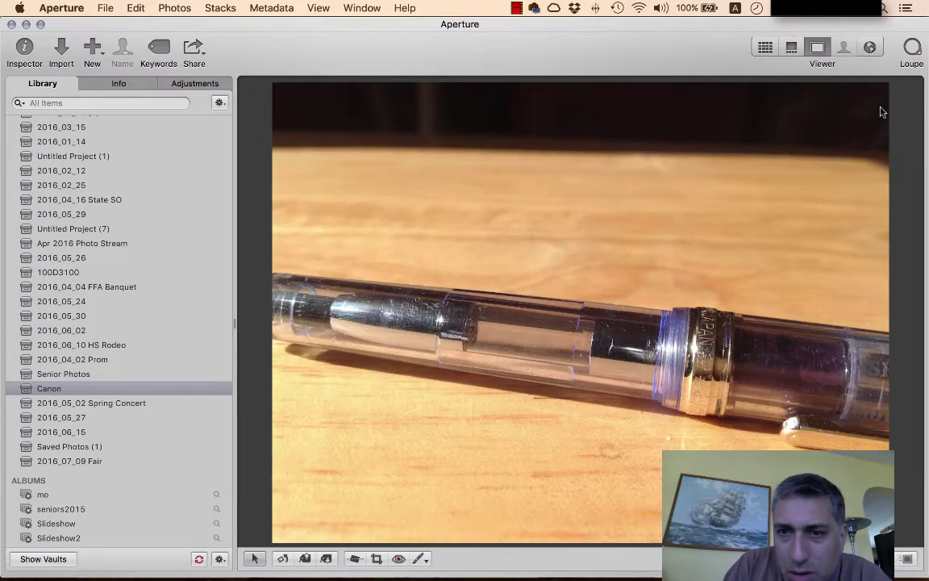
pyautogui.press('Right')
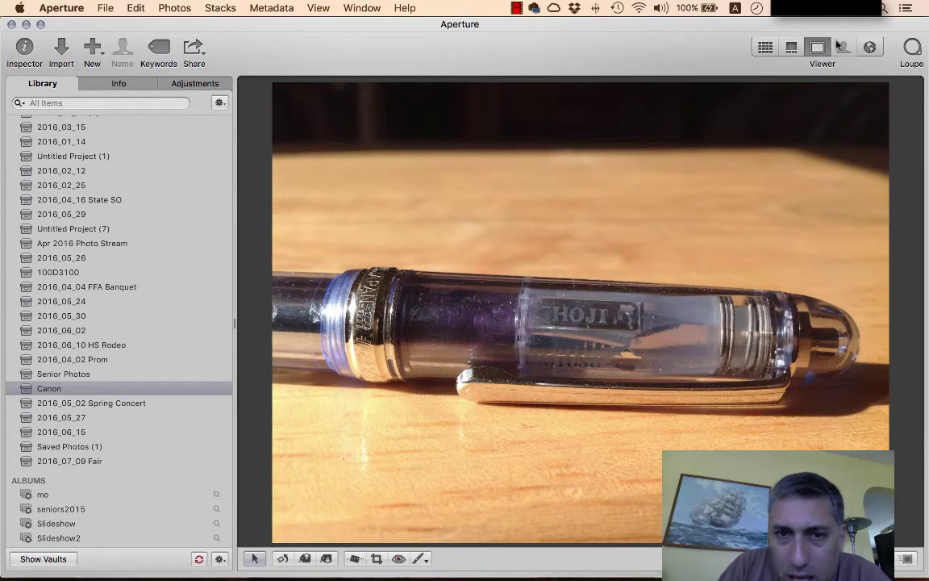
# Step: Crop the SHOJI cap photo to a wide horizontal strip around the pen
pyautogui.click(376, 559)
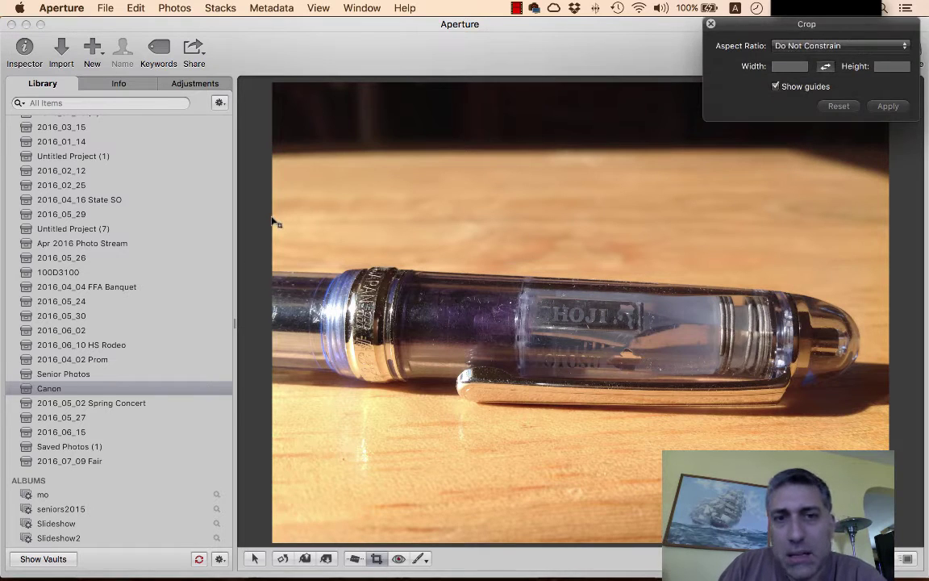
pyautogui.moveTo(274, 218); pyautogui.dragTo(910, 478)
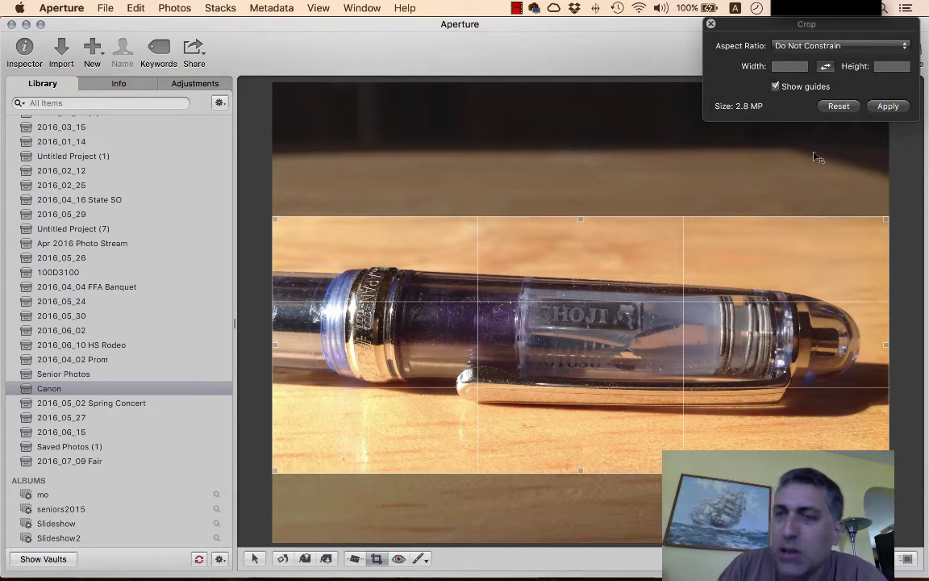
pyautogui.click(889, 106)
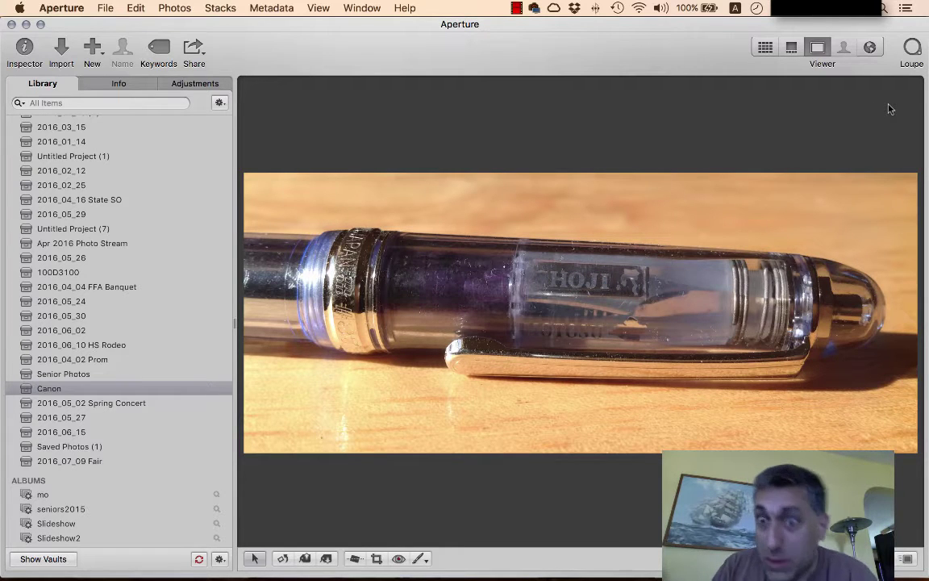
# Step: Step through the similar pen shots to the barrel lying diagonally across the table
pyautogui.press('Right')
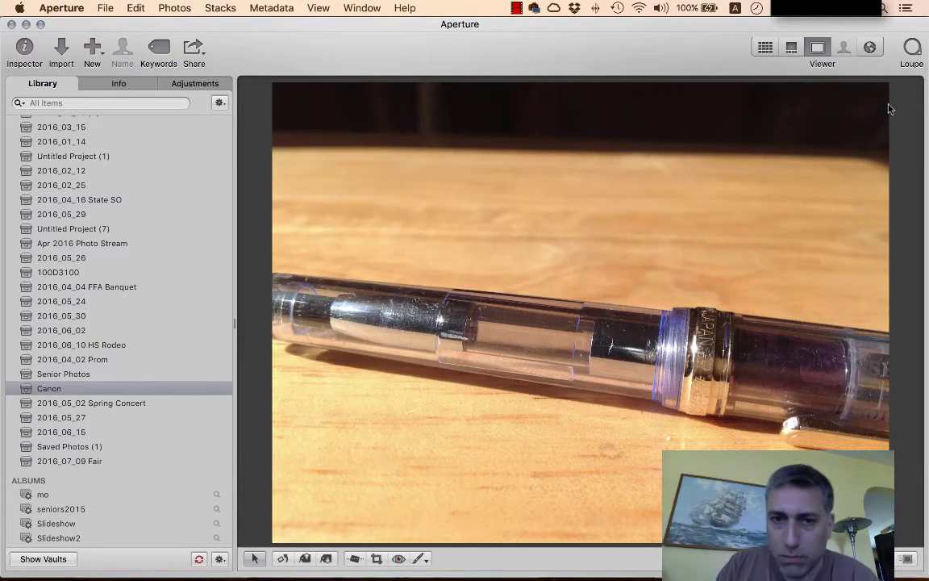
pyautogui.press('Right')
pyautogui.press('Left')
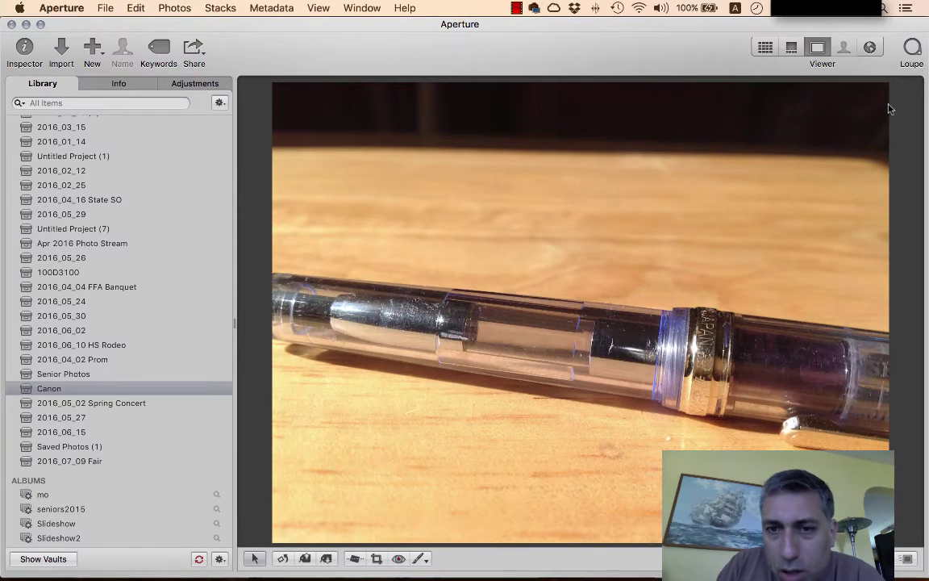
pyautogui.press('Right')
pyautogui.press('Right')
pyautogui.press('Right')
pyautogui.press('Right')
pyautogui.press('Right')
pyautogui.press('Right')
pyautogui.press('Right')
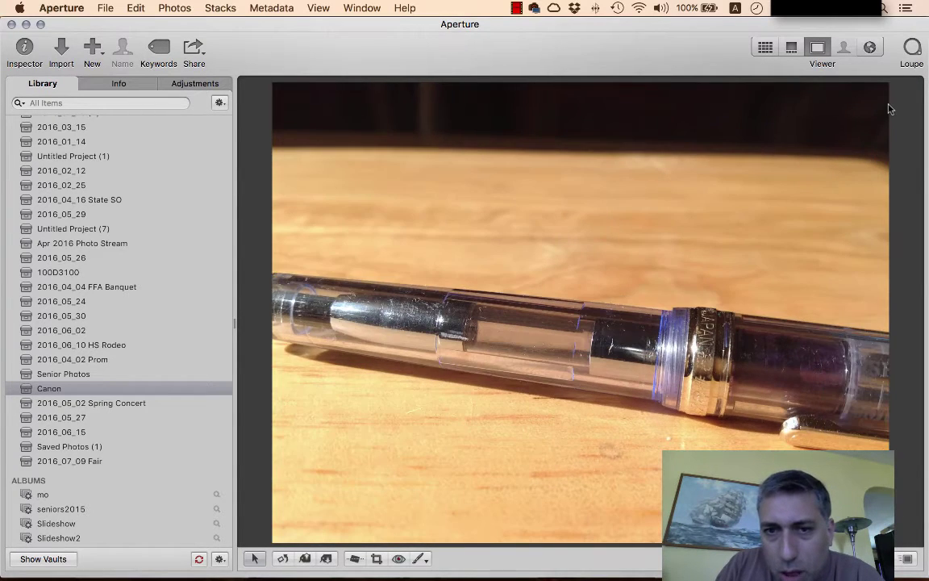
pyautogui.press('Right')
pyautogui.press('Right')
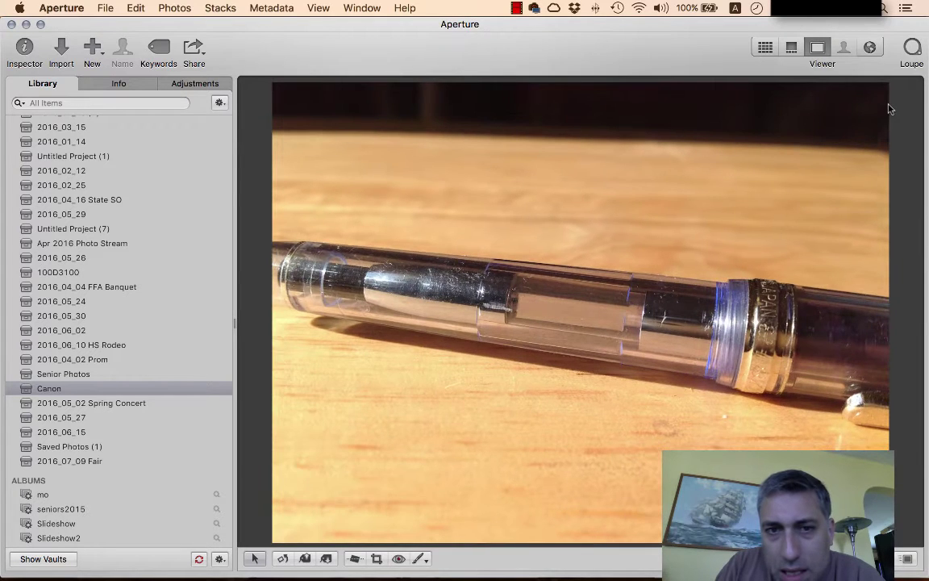
pyautogui.press('Right')
pyautogui.press('Right')
pyautogui.press('Right')
pyautogui.press('Right')
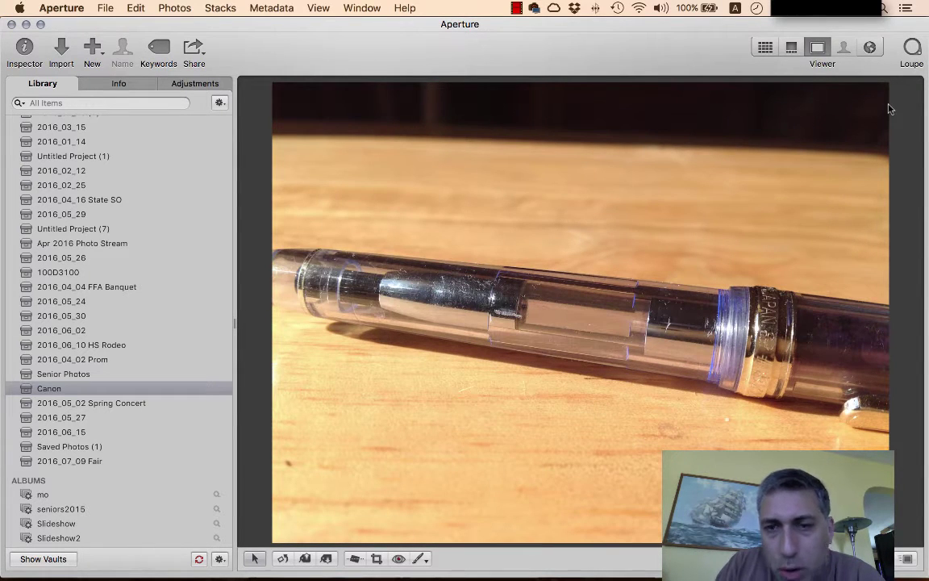
pyautogui.press('Right')
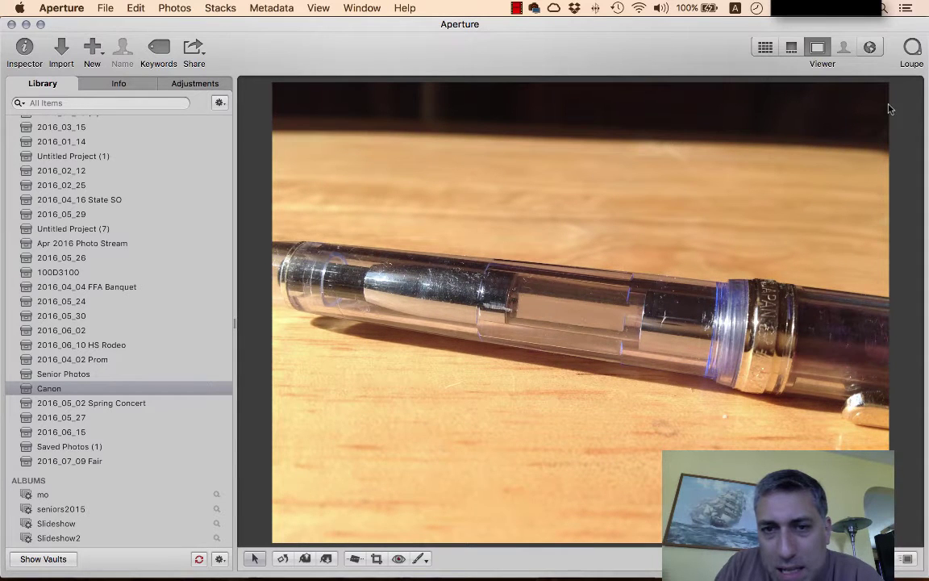
pyautogui.press('Right')
pyautogui.press('Right')
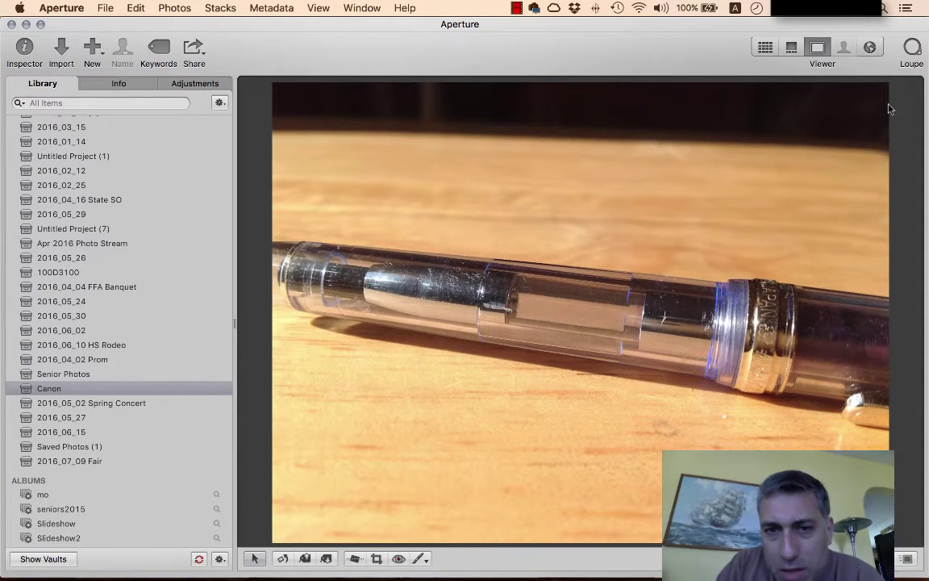
pyautogui.press('Right')
pyautogui.press('Right')
pyautogui.press('Right')
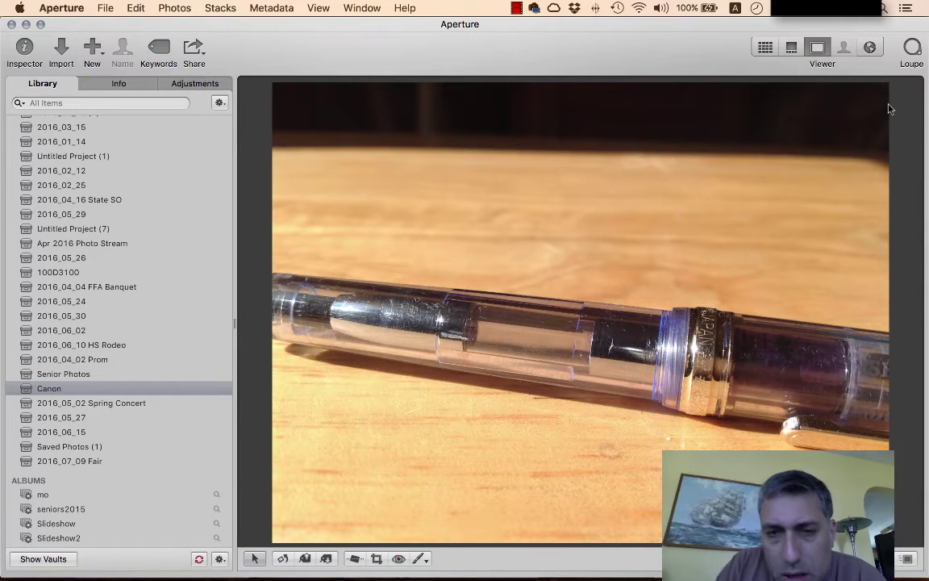
pyautogui.press('Right')
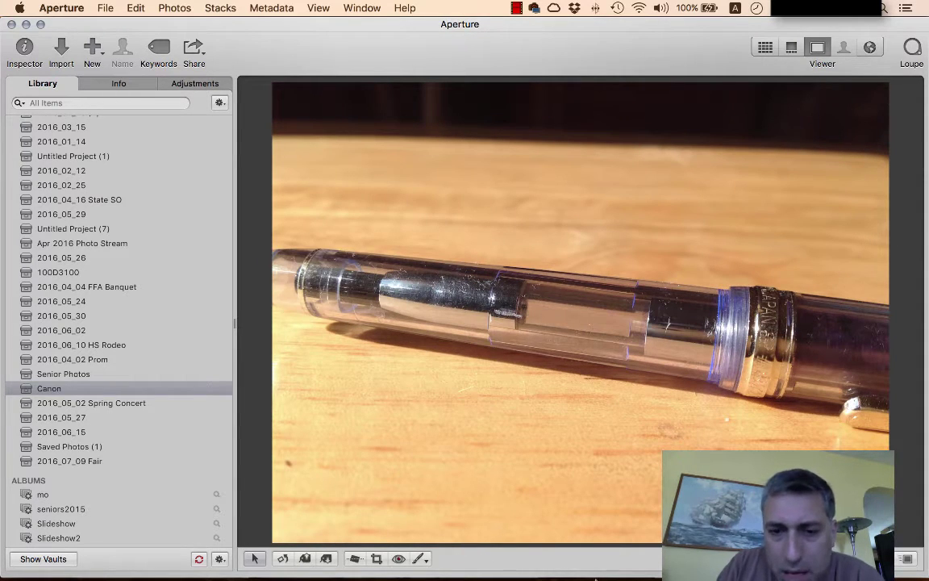
# Step: Straighten the diagonal barrel photo, then crop it to a wide strip around the converter and ring
pyautogui.click(355, 558)
pyautogui.moveTo(301, 326); pyautogui.dragTo(319, 356)
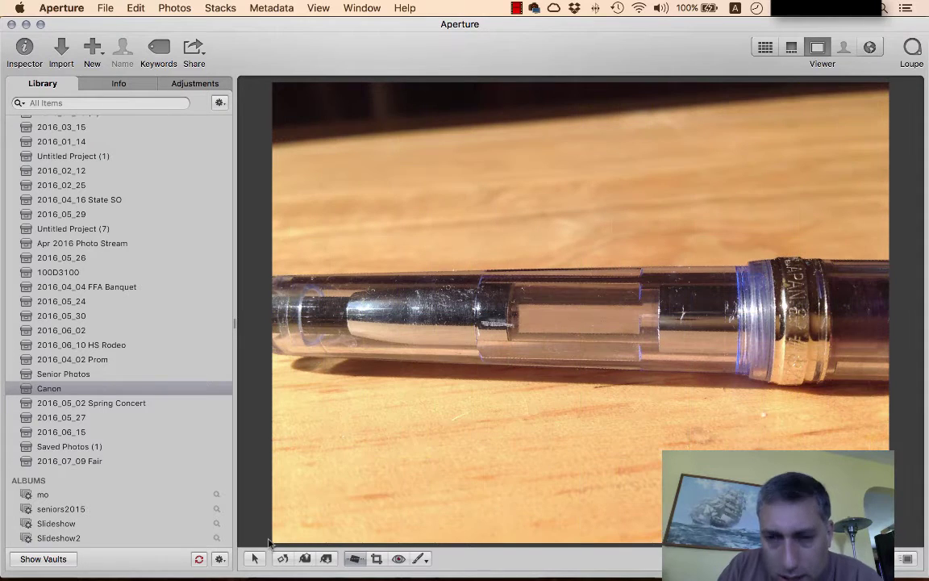
pyautogui.click(376, 558)
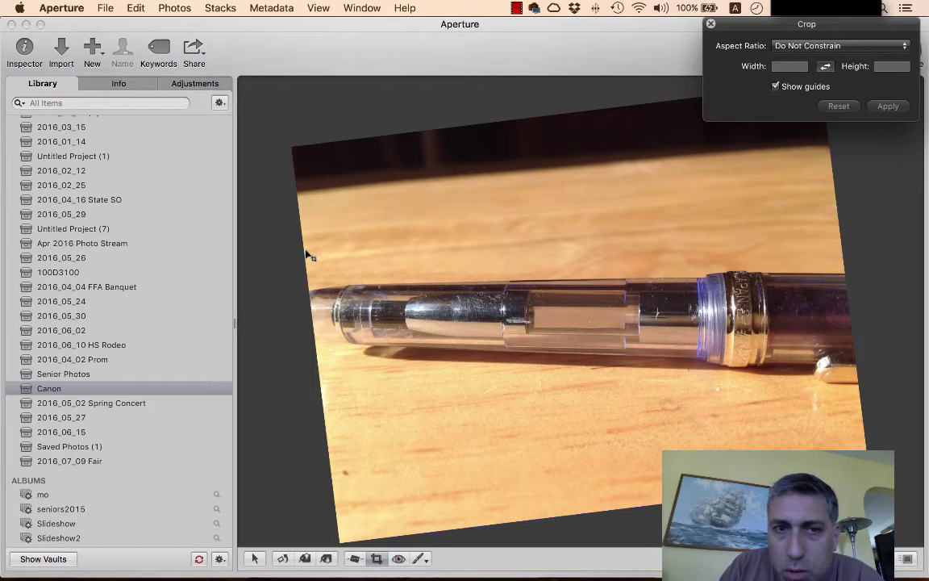
pyautogui.moveTo(306, 251); pyautogui.dragTo(830, 243)
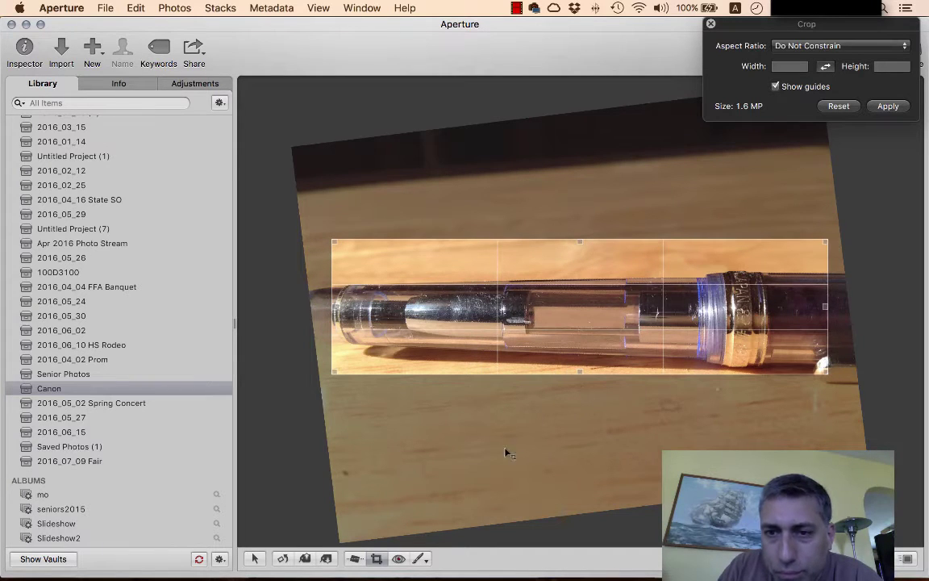
pyautogui.moveTo(580, 373); pyautogui.dragTo(584, 396)
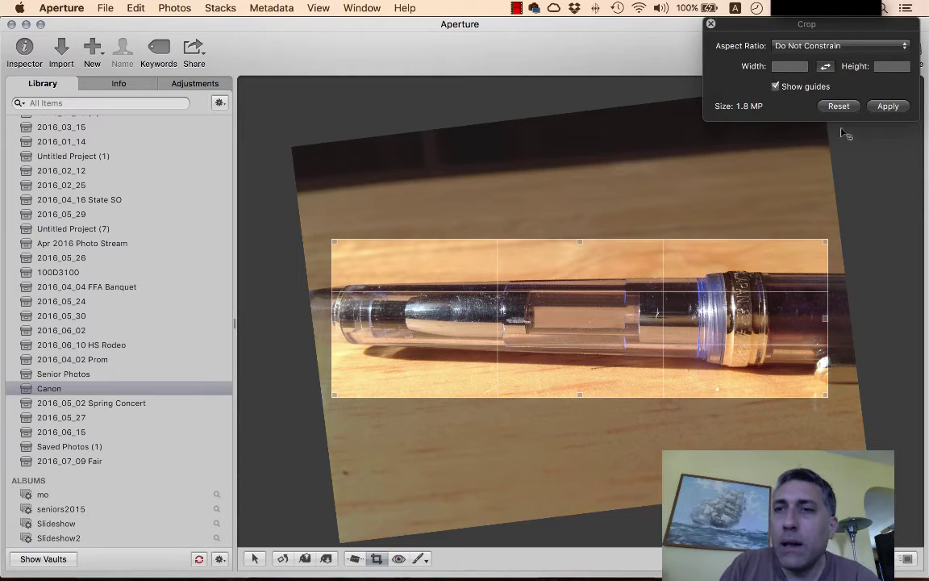
pyautogui.click(887, 106)
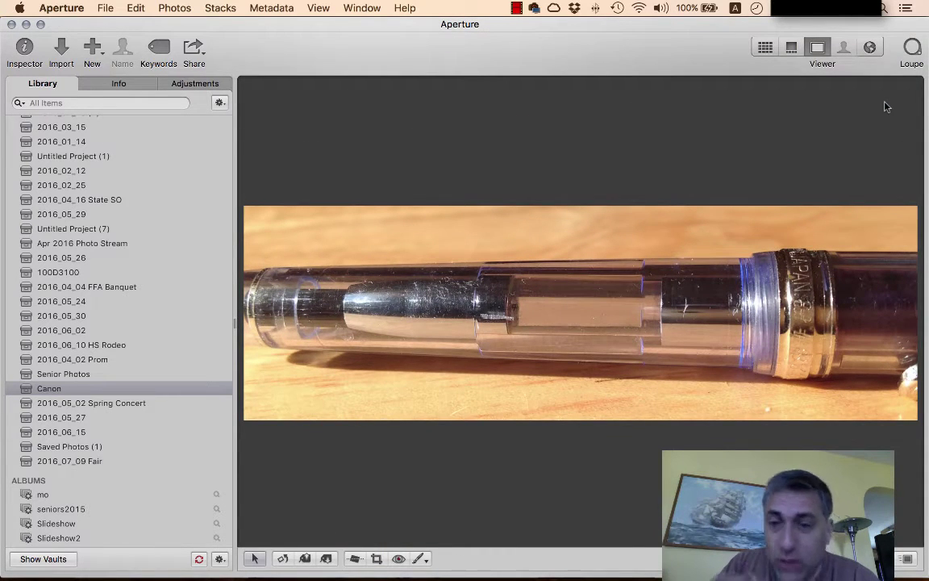
# Step: Level the cap-end photo and crop it to a tight 1.8 MP close-up of the cap
pyautogui.press('Right')
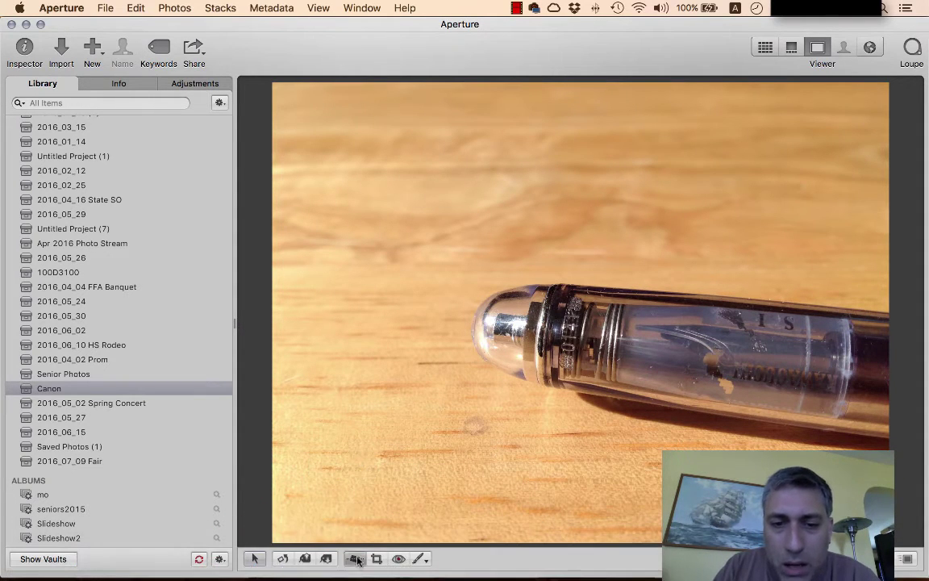
pyautogui.moveTo(336, 339); pyautogui.dragTo(342, 366)
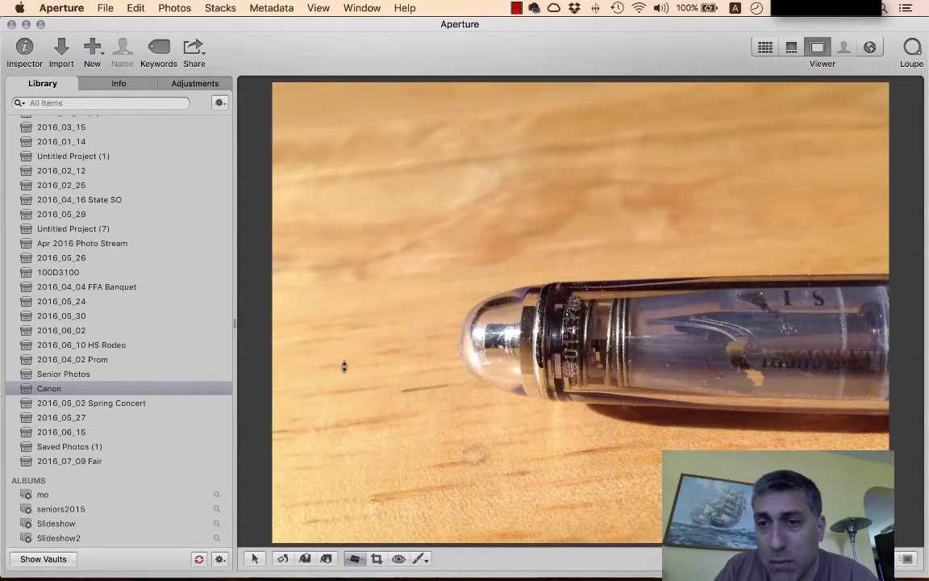
pyautogui.click(377, 559)
pyautogui.moveTo(445, 237); pyautogui.dragTo(843, 440)
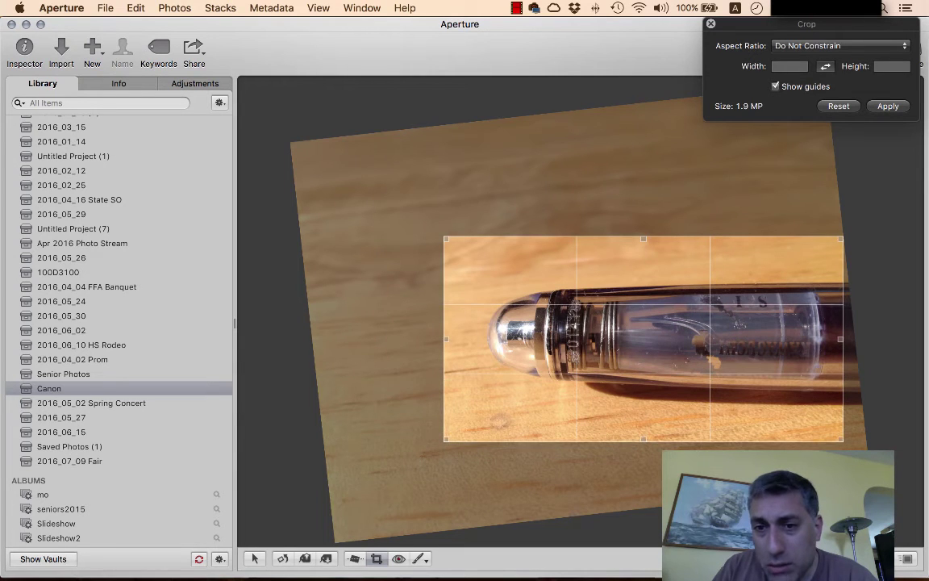
pyautogui.moveTo(843, 441); pyautogui.dragTo(844, 434)
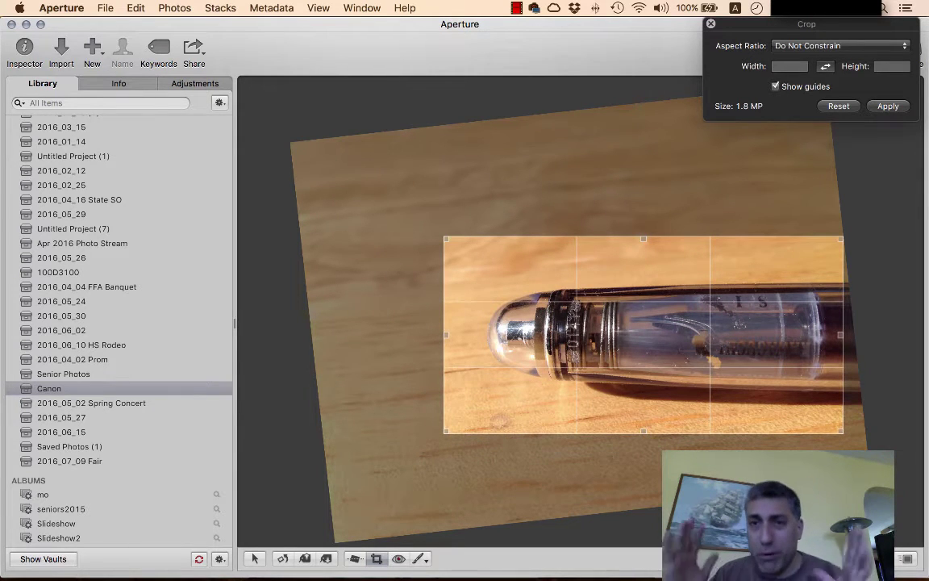
pyautogui.click(887, 107)
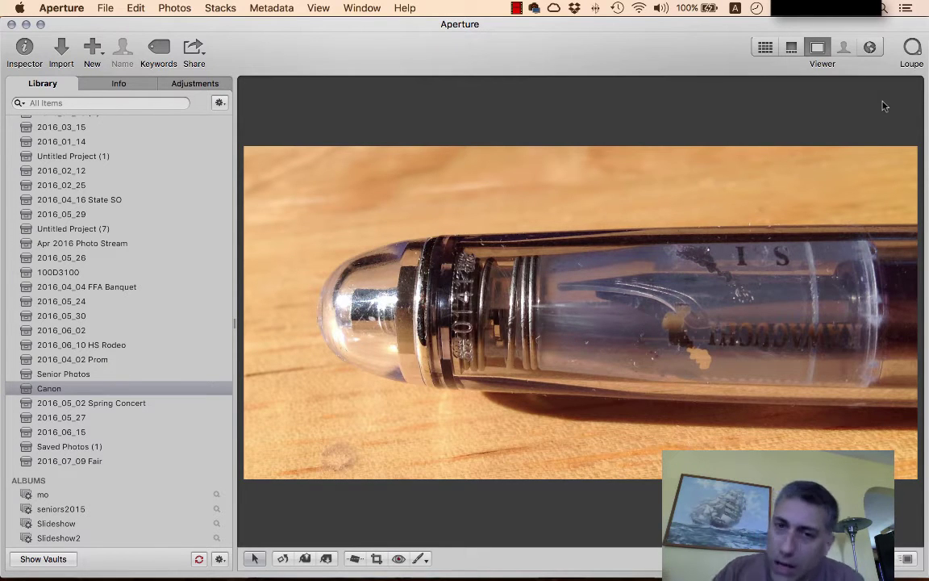
# Step: Flip through the pen photos to the close-up of the engraved 14K nib beside the cap
pyautogui.press('Right')
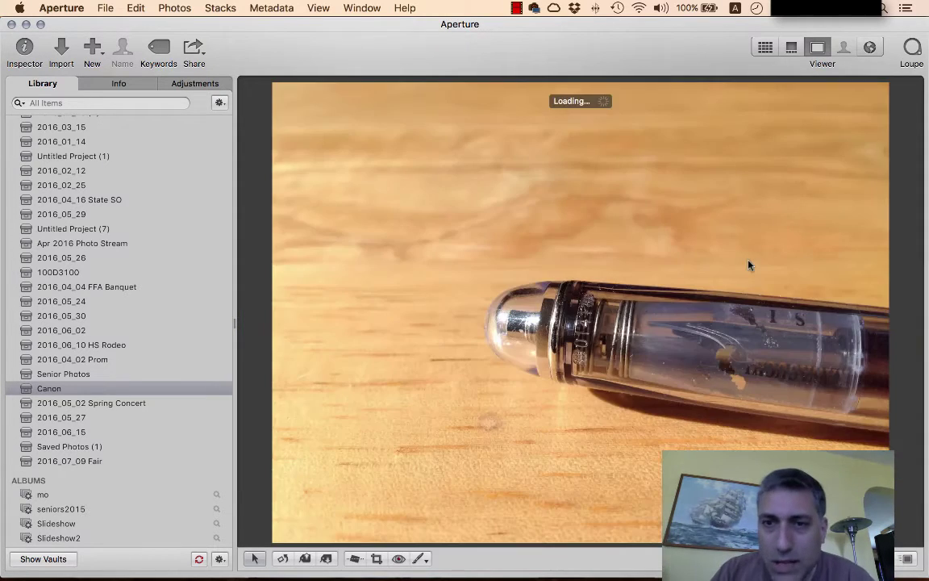
pyautogui.press('Right')
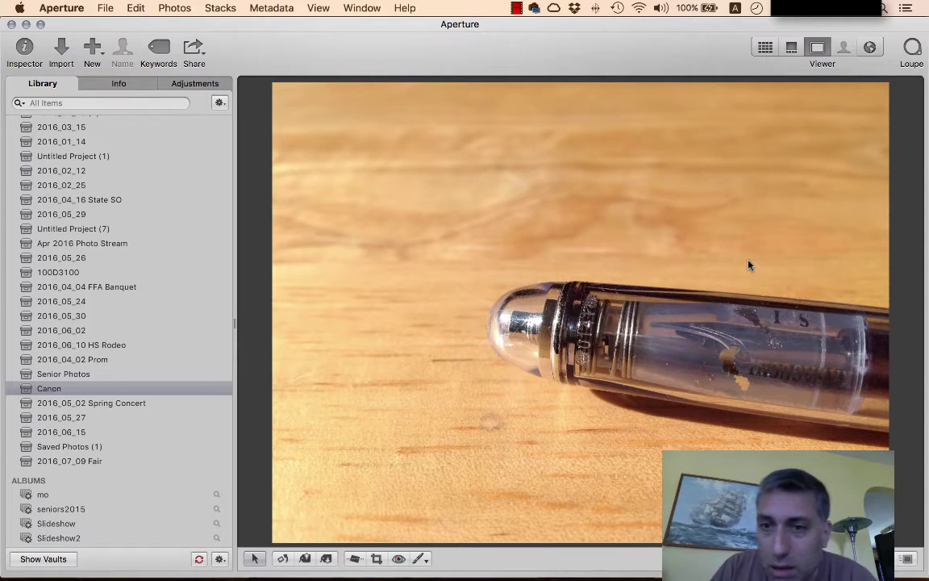
pyautogui.press('Right')
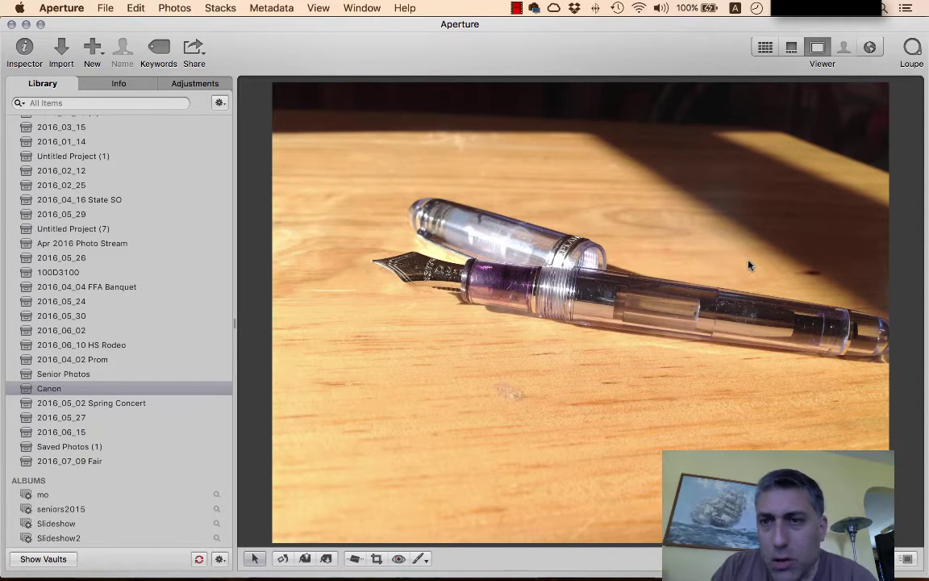
pyautogui.press('Right')
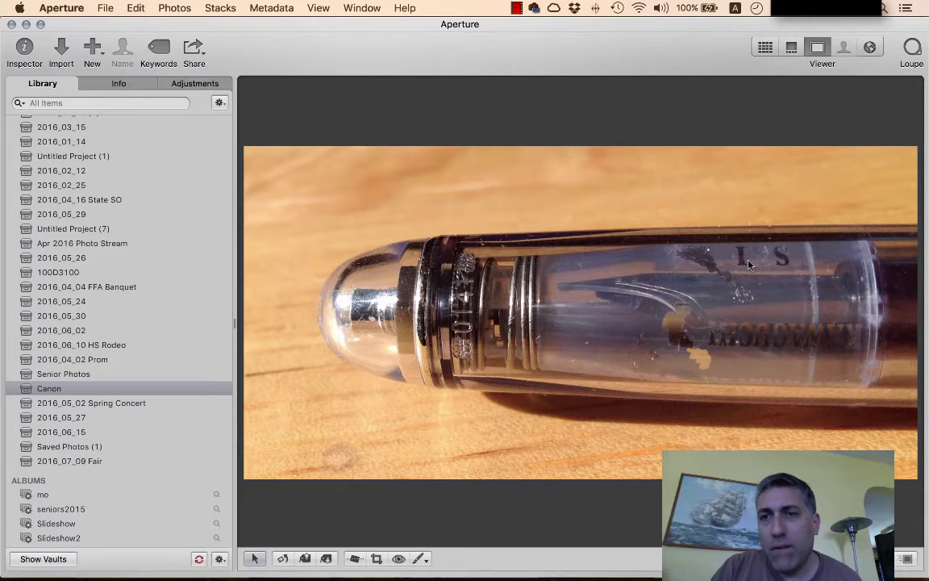
pyautogui.press('Right')
pyautogui.press('Left')
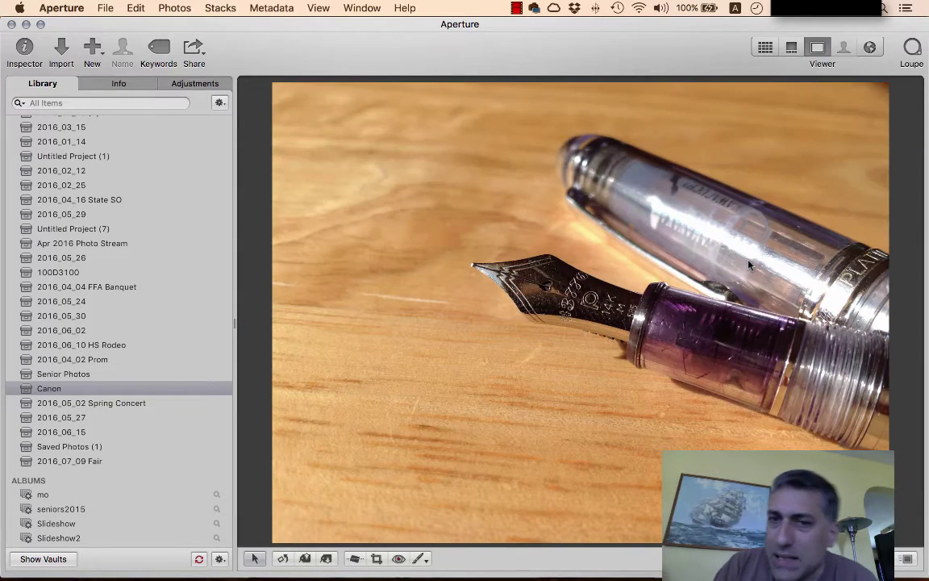
pyautogui.press('Right')
pyautogui.press('Right')
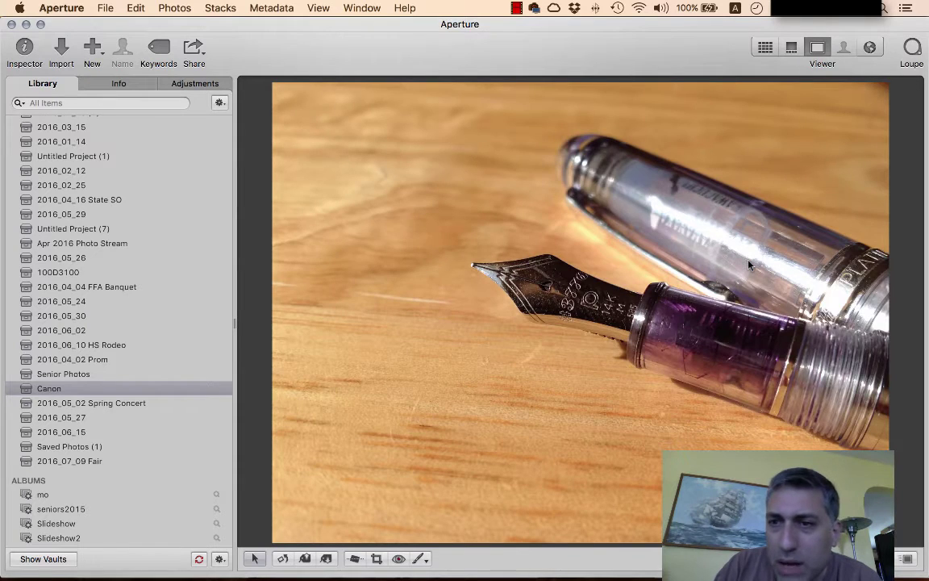
pyautogui.press('Right')
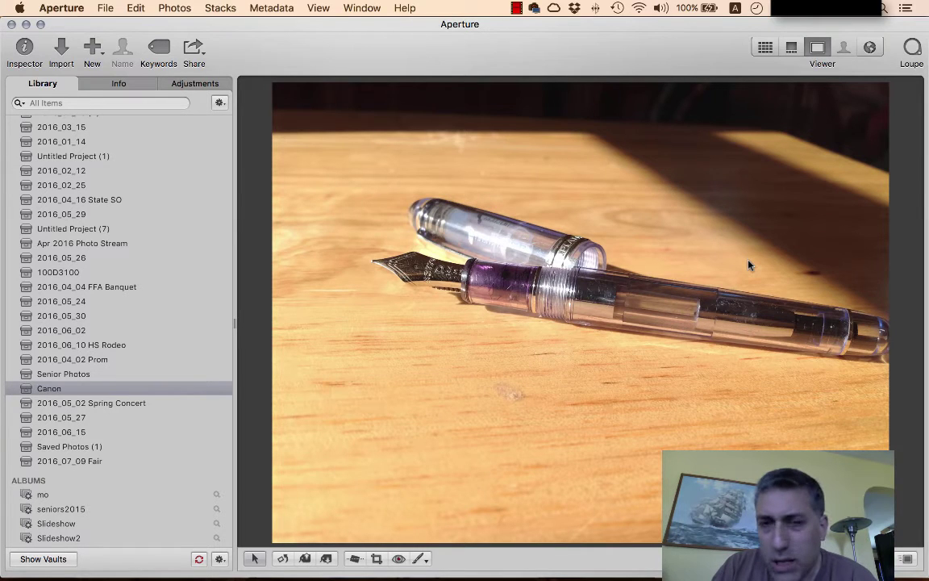
pyautogui.press('Right')
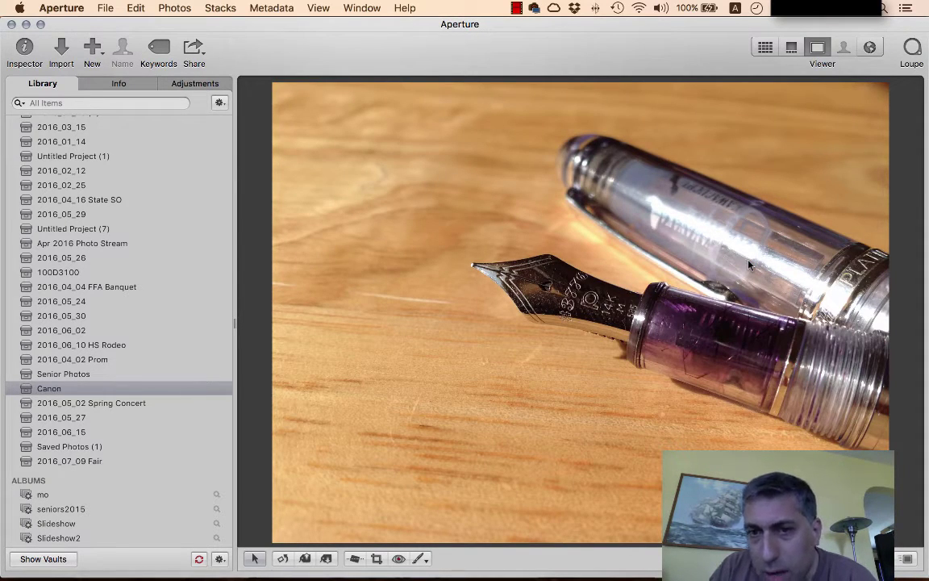
pyautogui.press('Right')
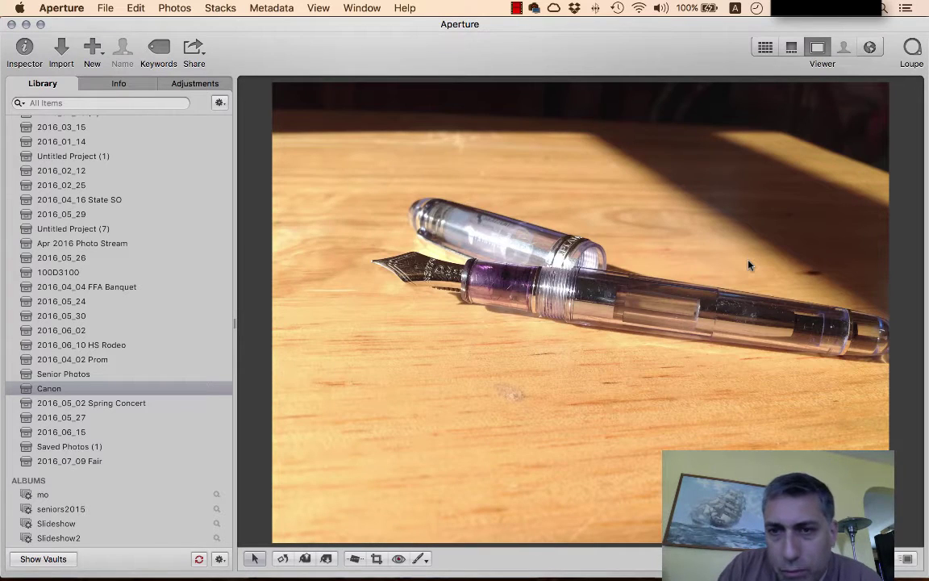
pyautogui.press('Right')
pyautogui.press('Right')
pyautogui.press('Left')
pyautogui.press('Right')
pyautogui.press('Right')
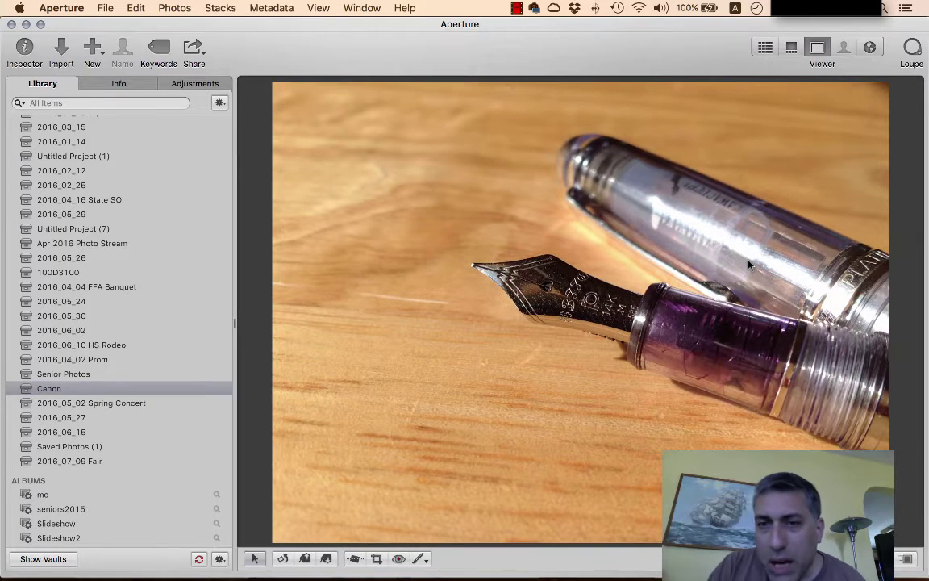
pyautogui.press('Right')
pyautogui.press('Right')
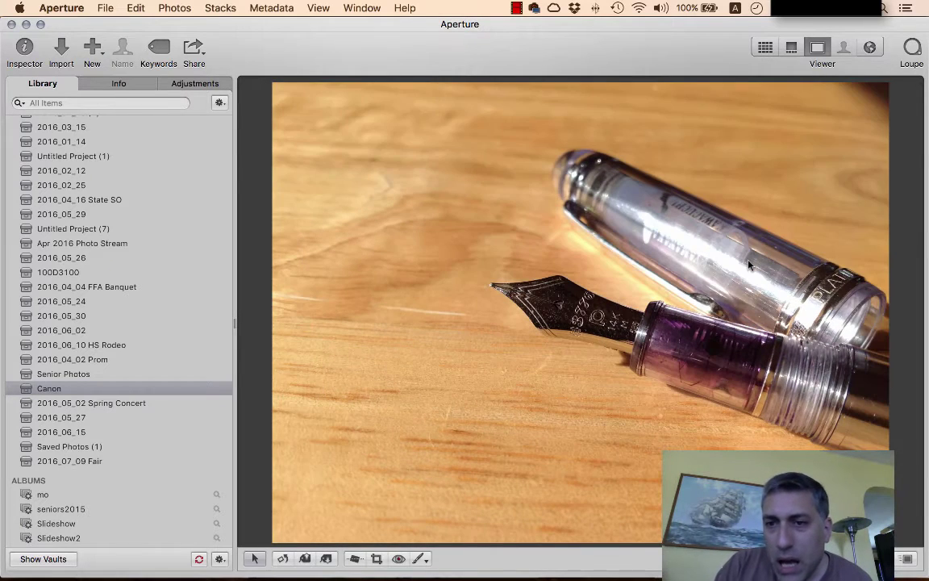
pyautogui.press('Right')
pyautogui.press('Left')
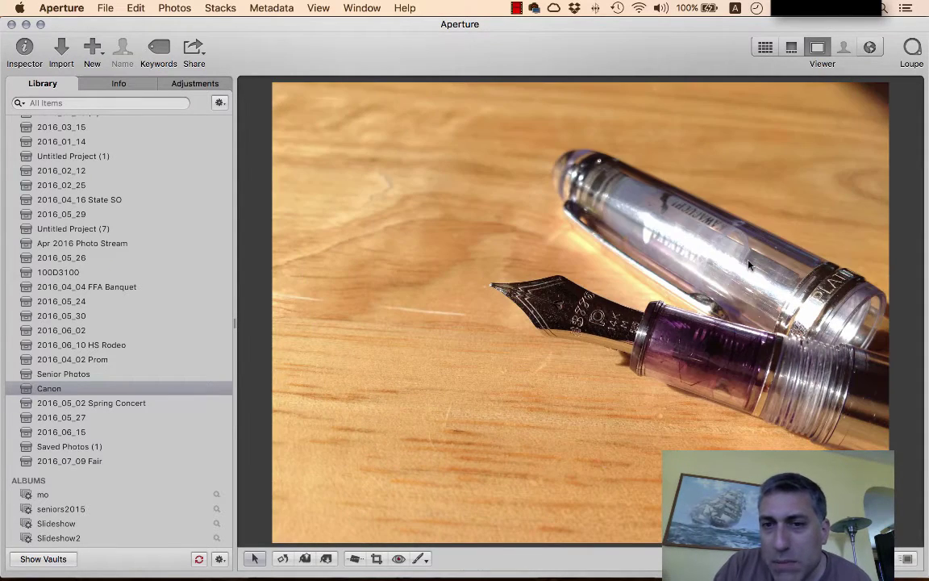
pyautogui.press('Right')
pyautogui.press('Right')
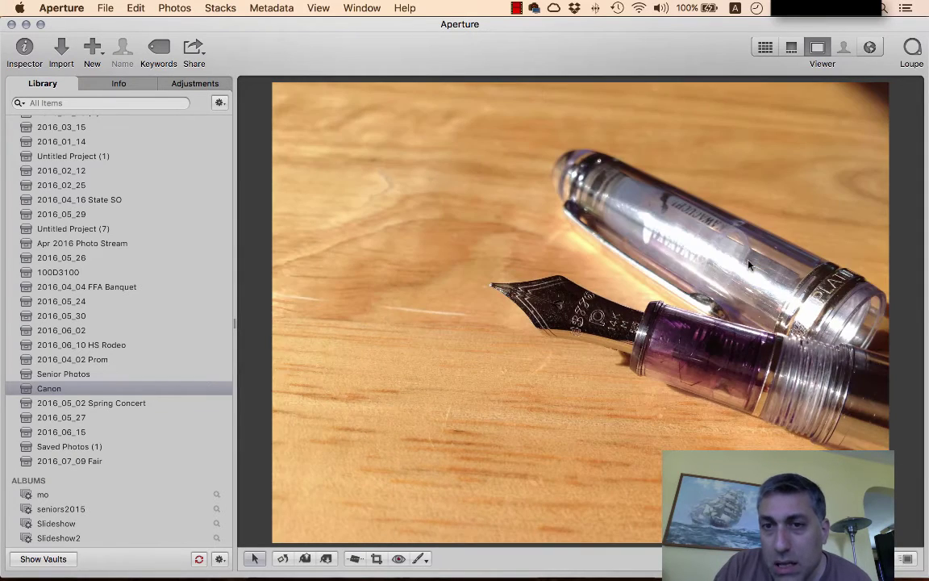
pyautogui.press('Right')
pyautogui.press('Right')
pyautogui.press('Right')
pyautogui.press('Right')
pyautogui.press('Right')
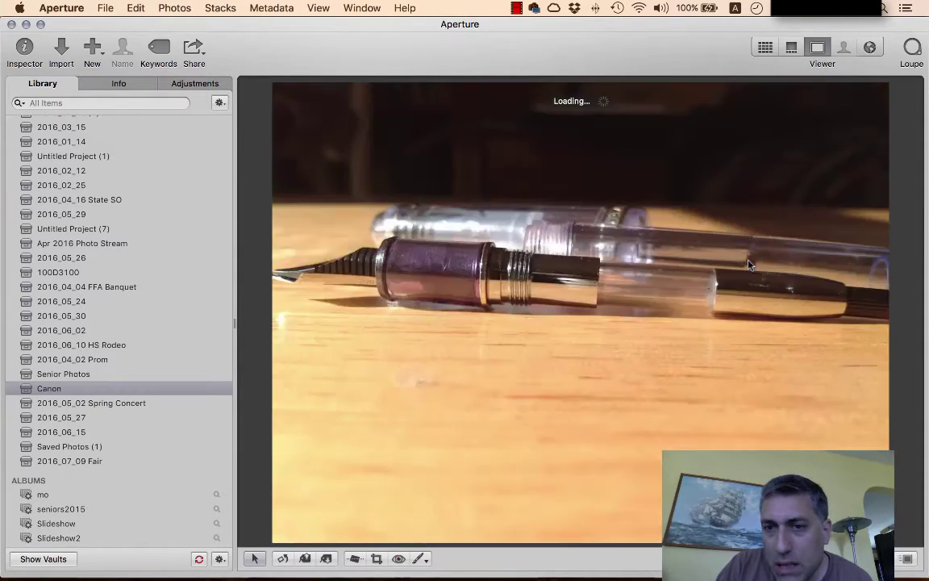
pyautogui.press('Right')
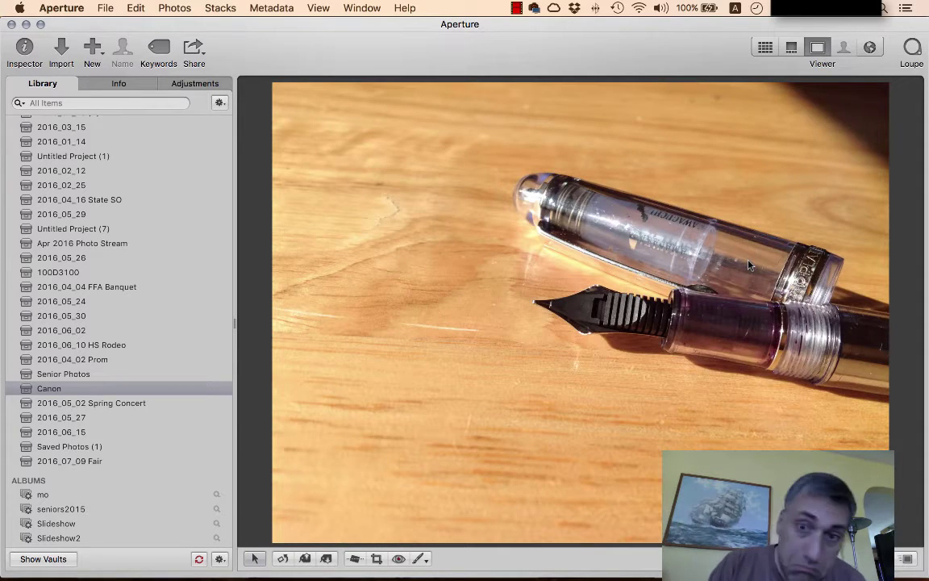
pyautogui.press('Right')
pyautogui.press('Right')
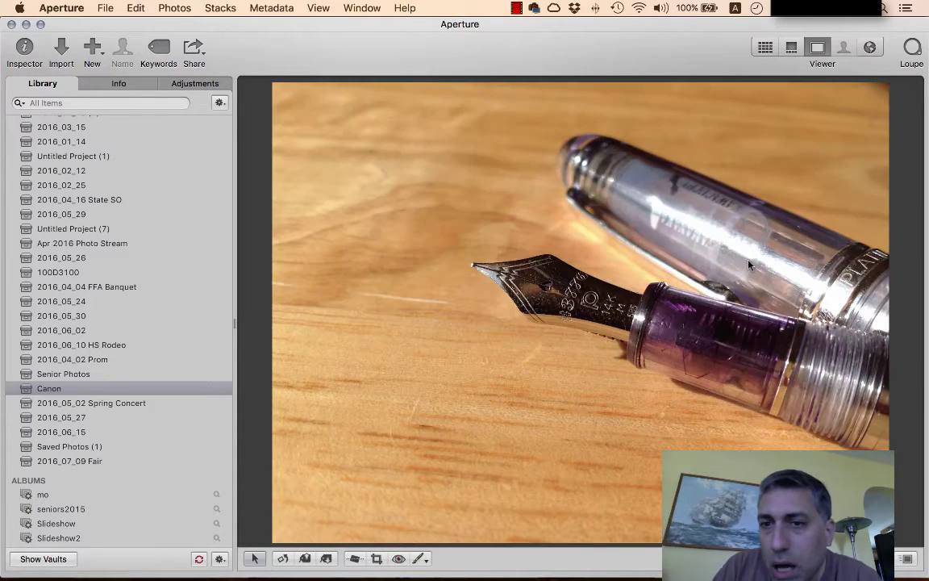
# Step: Settle on the 14K nib close-up and rotate it so the pen lies level
pyautogui.press('Right')
pyautogui.press('Left')
pyautogui.press('Right')
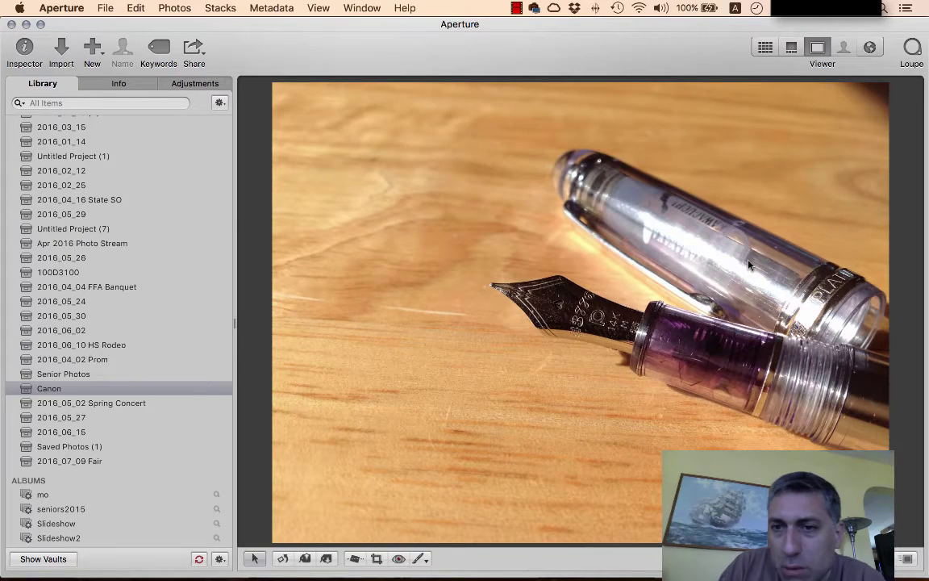
pyautogui.press('Left')
pyautogui.press('Right')
pyautogui.press('Right')
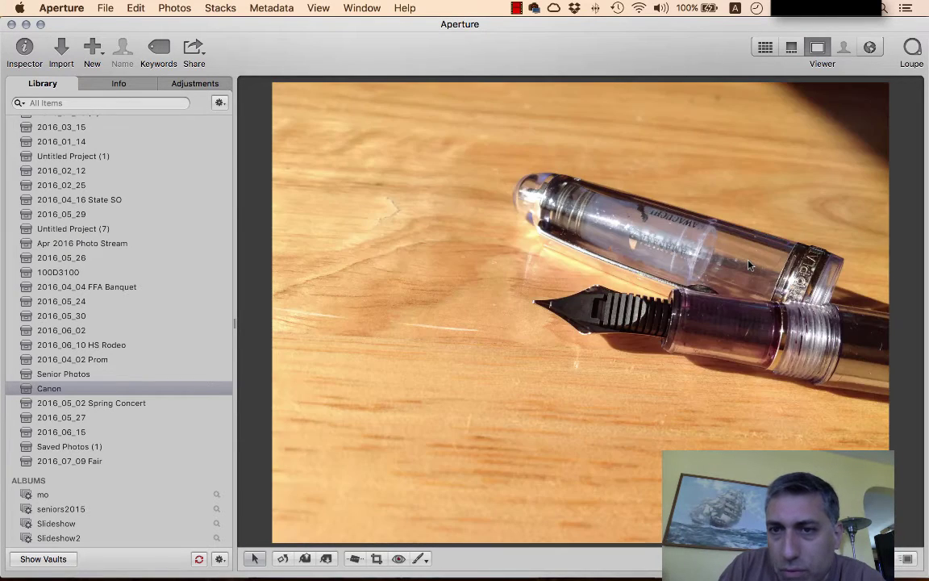
pyautogui.press('Right')
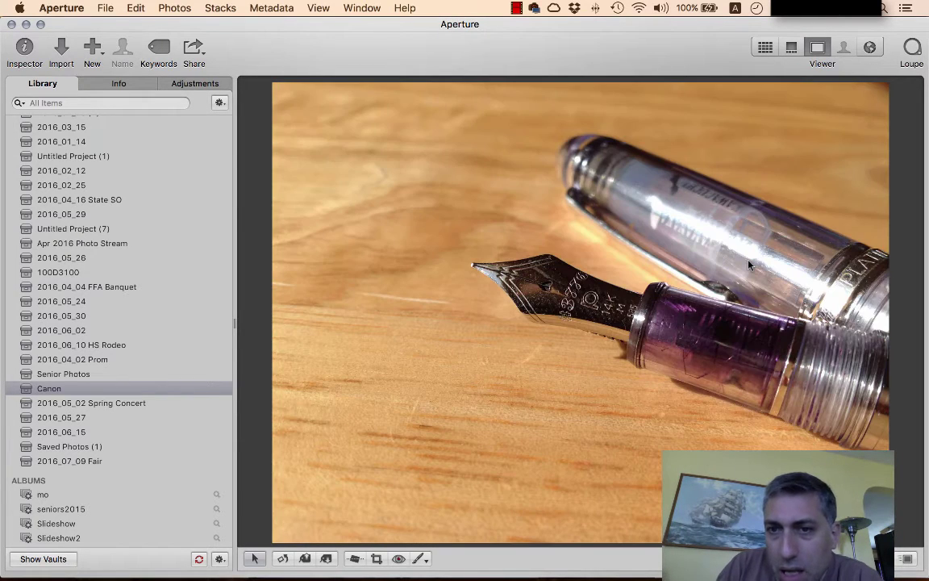
pyautogui.click(355, 558)
pyautogui.moveTo(305, 379); pyautogui.dragTo(352, 442)
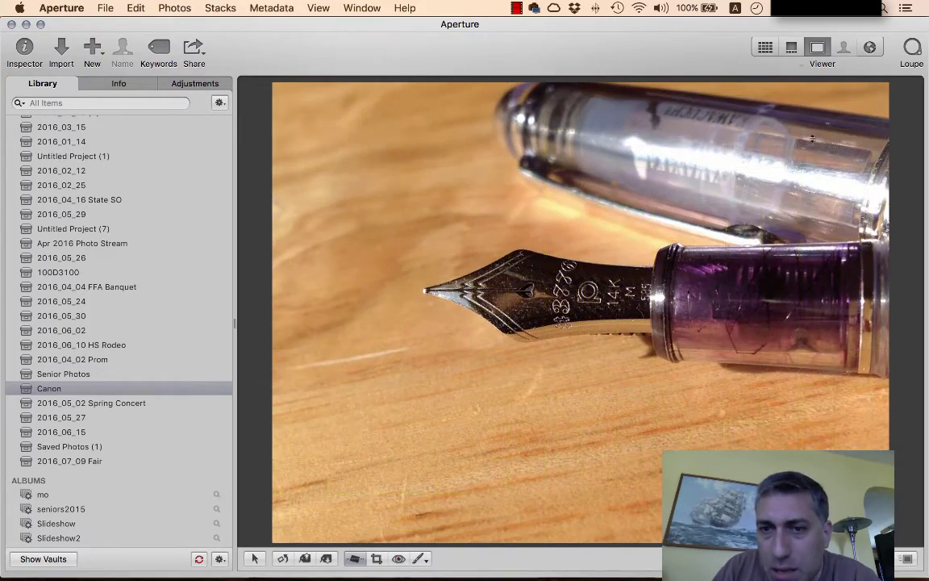
# Step: Crop the nib photo to a wide strip of the engraved nib and purple section
pyautogui.click(376, 558)
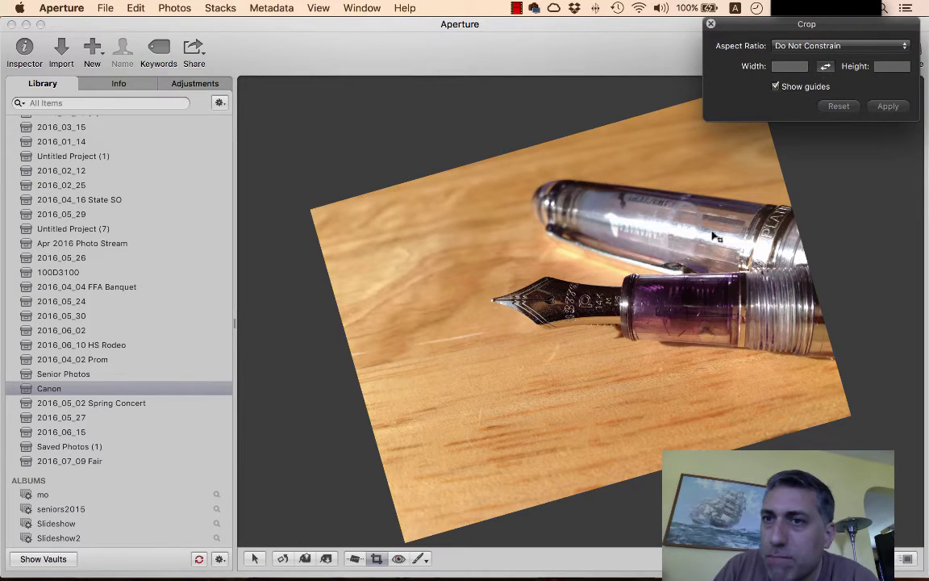
pyautogui.moveTo(457, 242); pyautogui.dragTo(838, 396)
pyautogui.moveTo(460, 317); pyautogui.dragTo(484, 313)
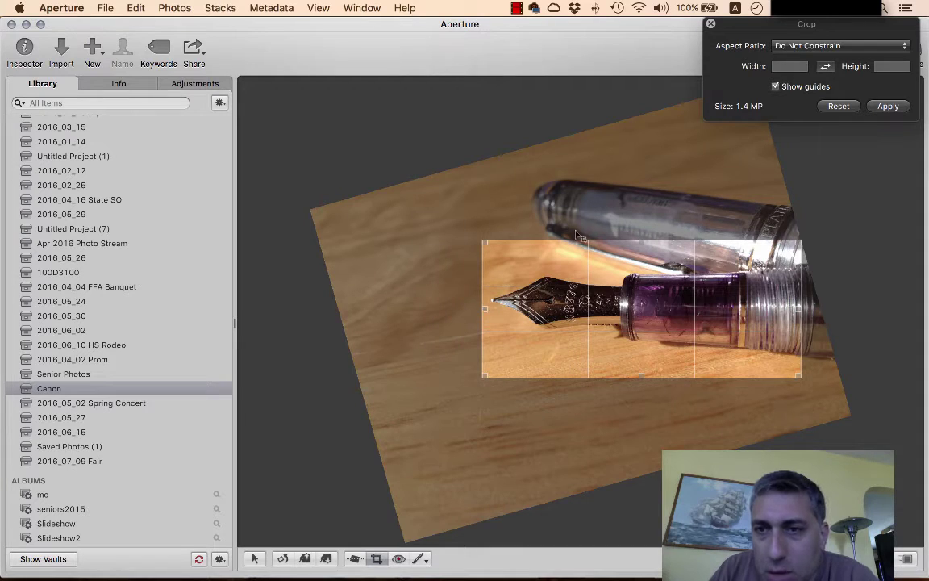
pyautogui.click(889, 106)
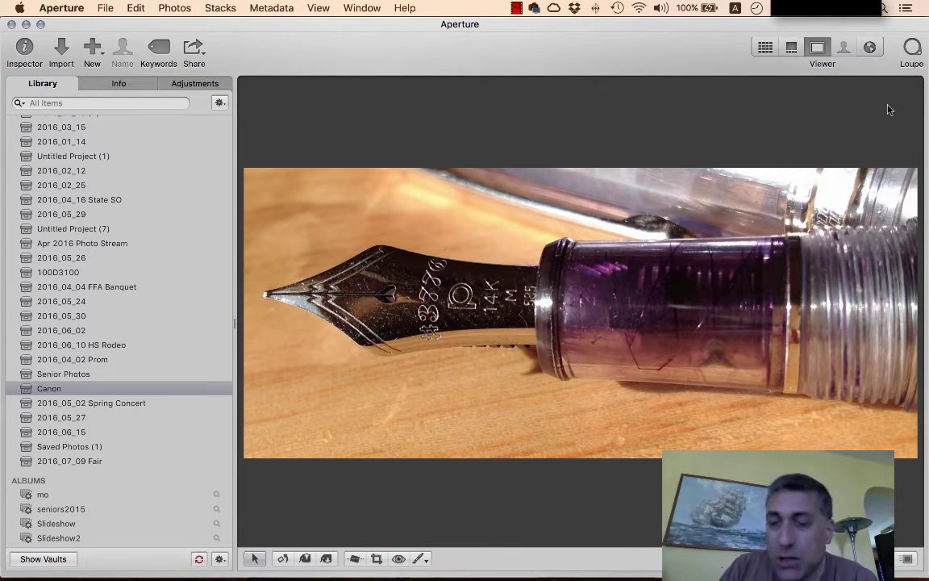
# Step: Level the black-feed nib photo and crop it tightly around the nib and grip section
pyautogui.press('Right')
pyautogui.press('Right')
pyautogui.press('Left')
pyautogui.press('g')
pyautogui.moveTo(423, 341); pyautogui.dragTo(433, 363)
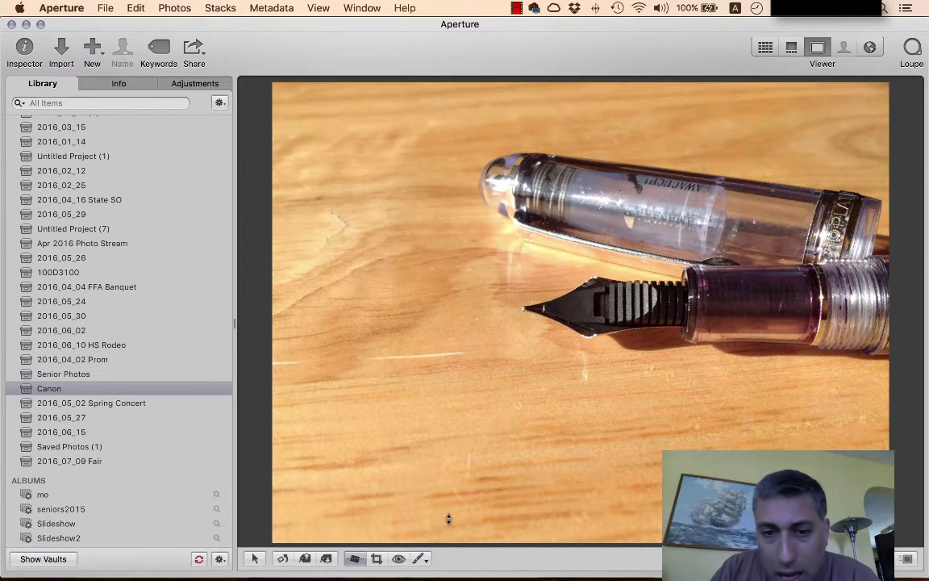
pyautogui.press('c')
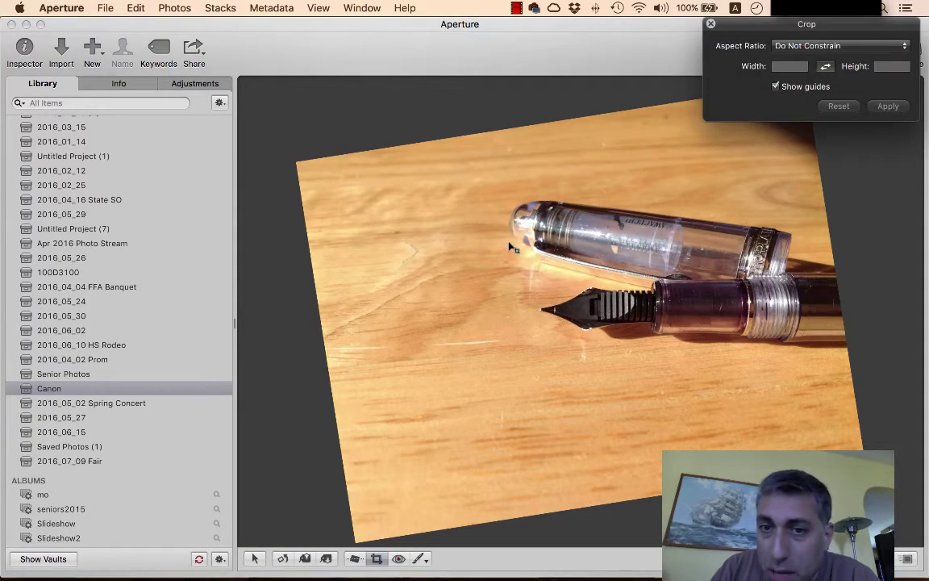
pyautogui.moveTo(509, 244); pyautogui.dragTo(812, 393)
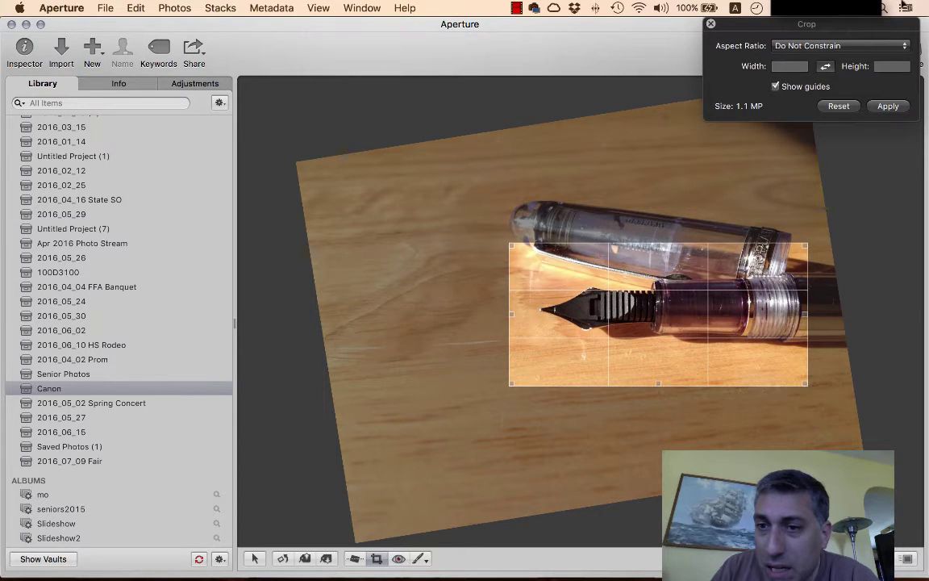
pyautogui.click(888, 106)
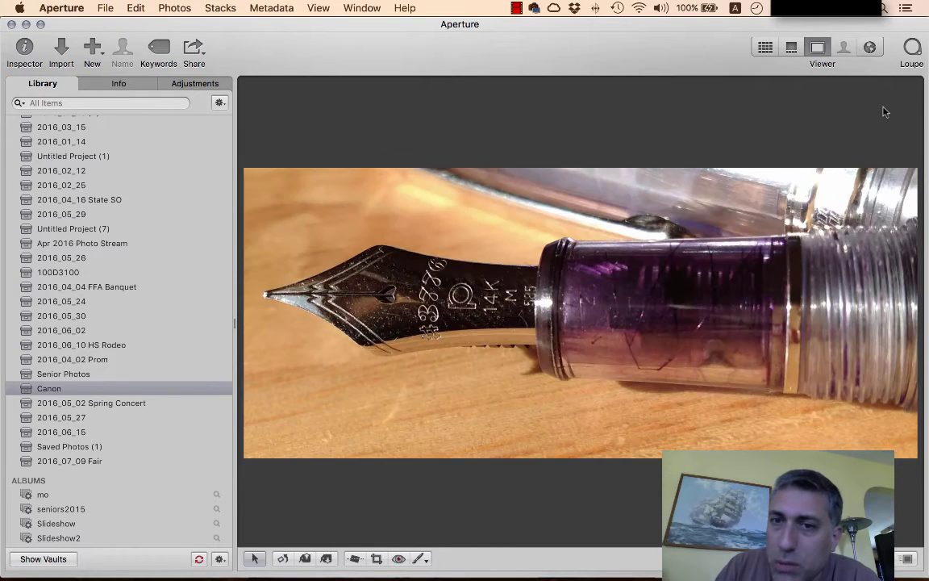
# Step: Browse the pen photos, comparing the nib close-up with the side views
pyautogui.press('Right')
pyautogui.press('Right')
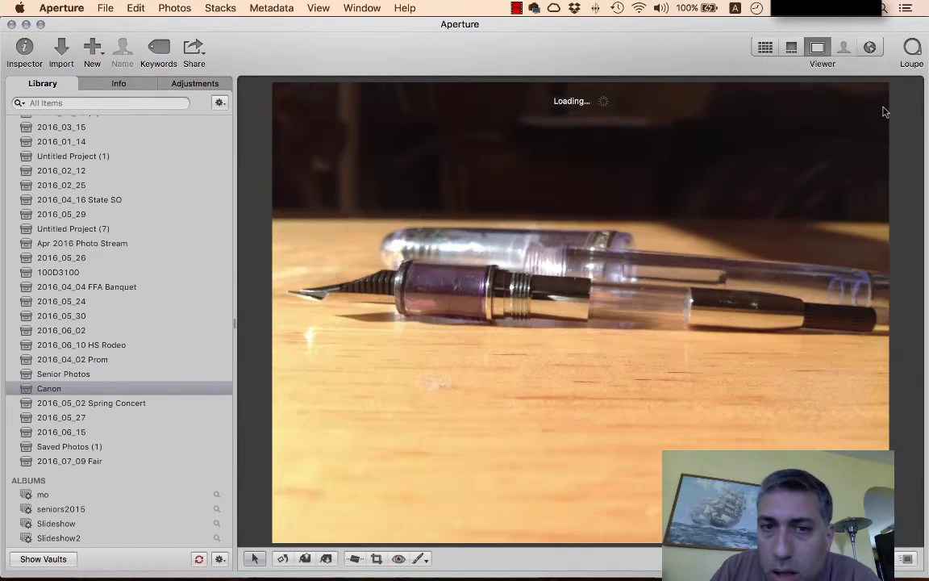
pyautogui.press('Right')
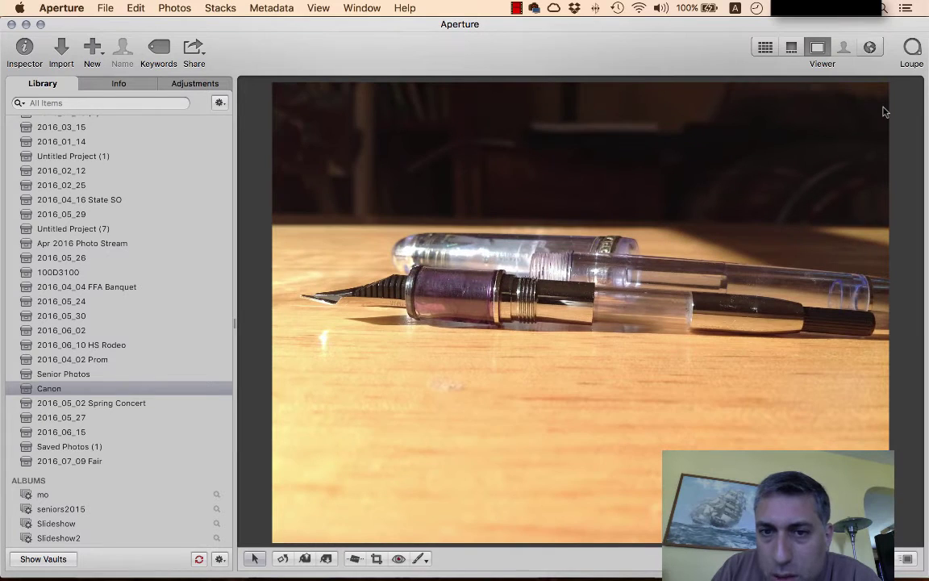
pyautogui.press('Right')
pyautogui.press('Left')
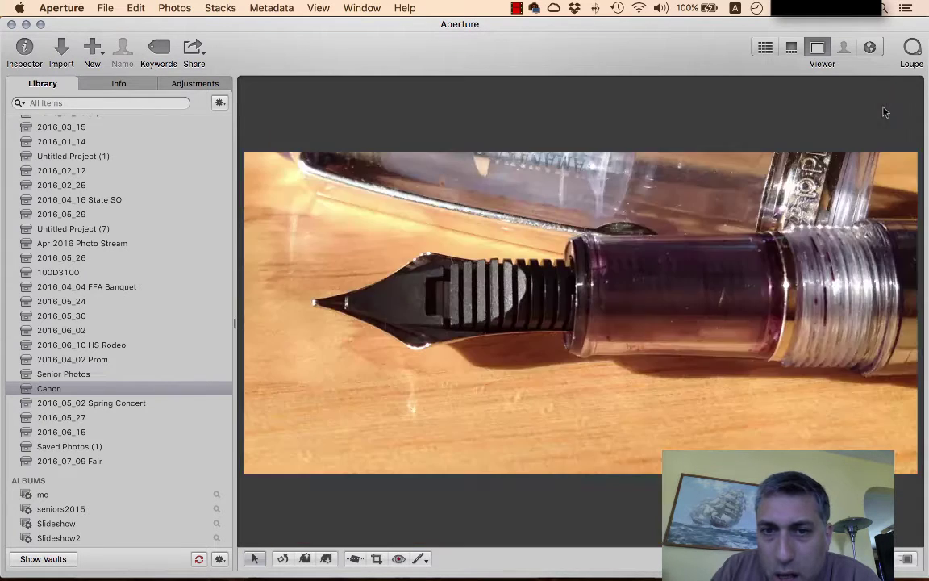
pyautogui.press('Right')
pyautogui.press('Left')
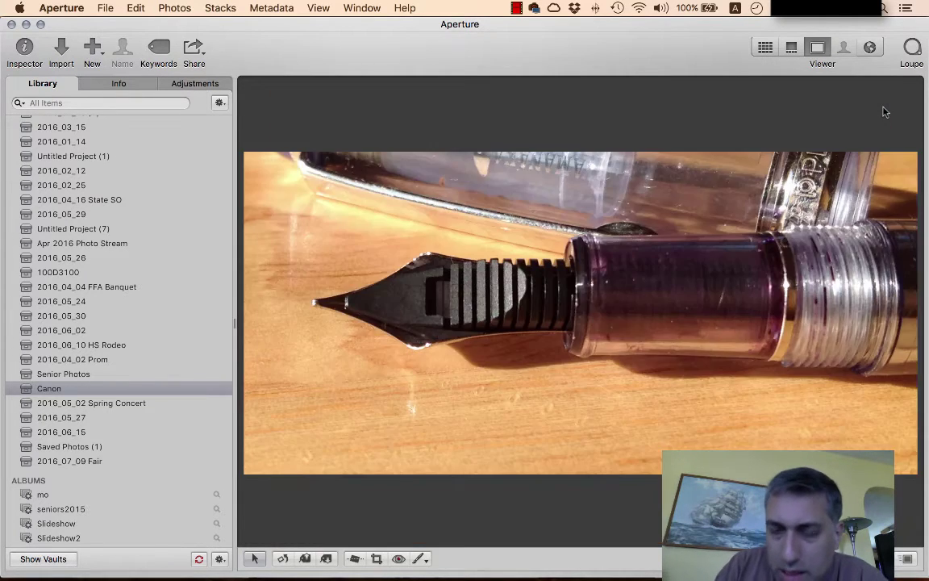
pyautogui.press('Right')
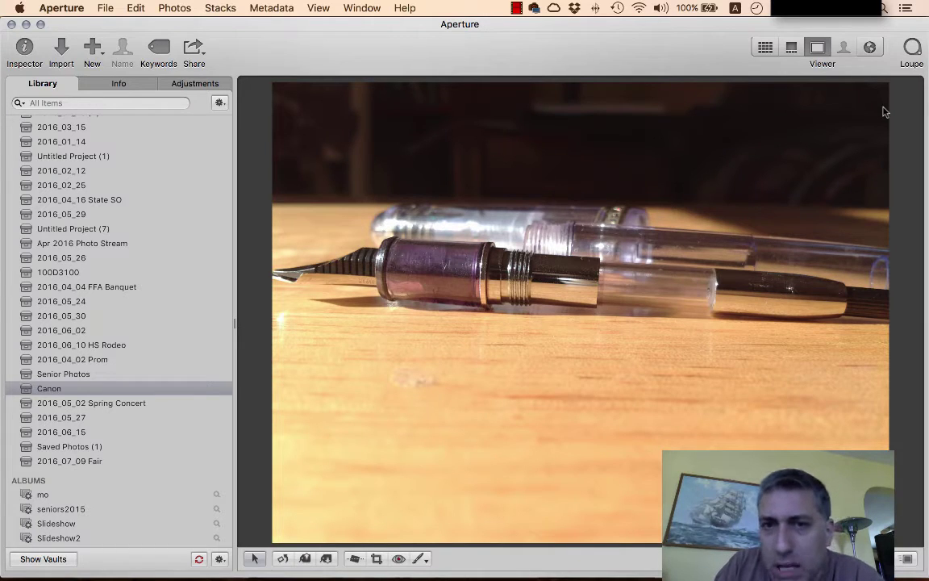
# Step: Settle on the low side-view shot of pen and cap and straighten it slightly
pyautogui.press('Right')
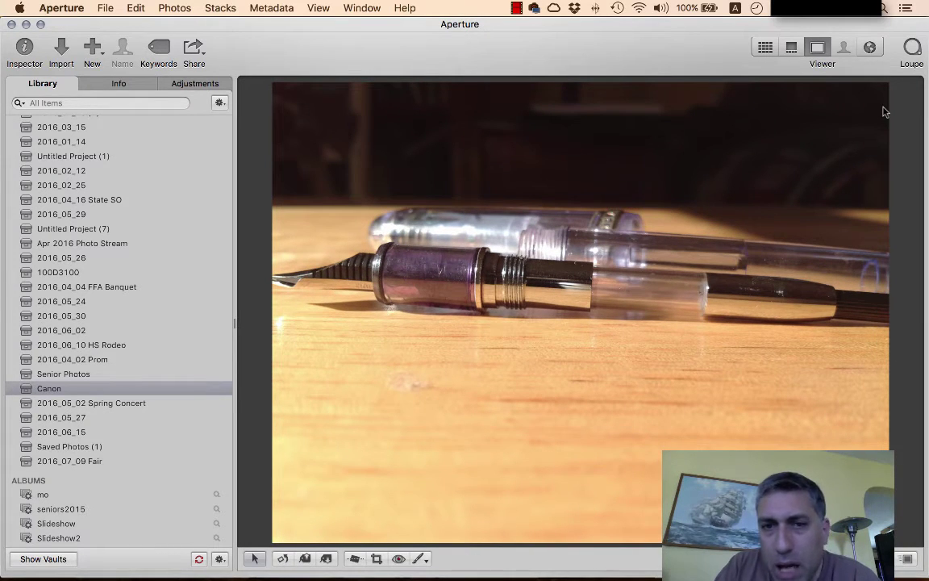
pyautogui.press('Right')
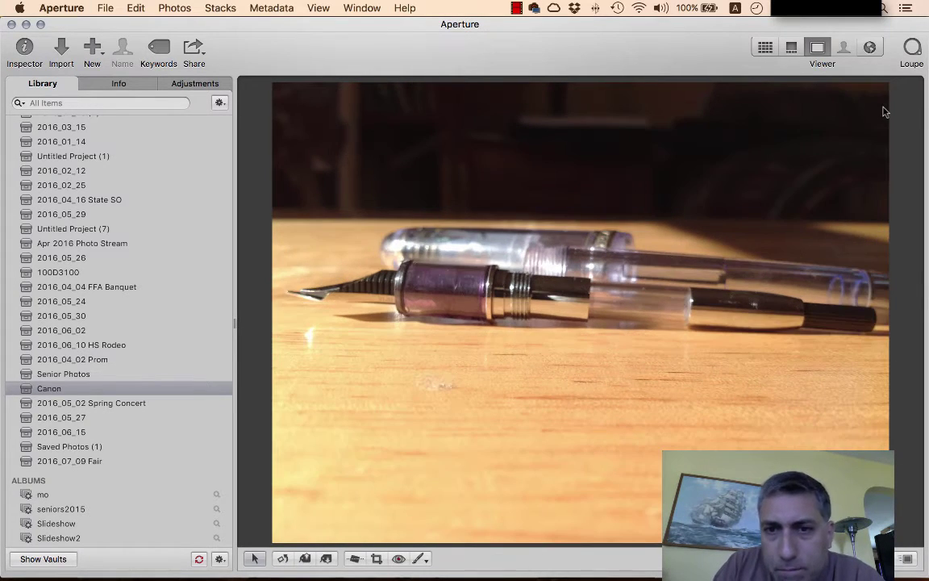
pyautogui.press('Right')
pyautogui.press('Right')
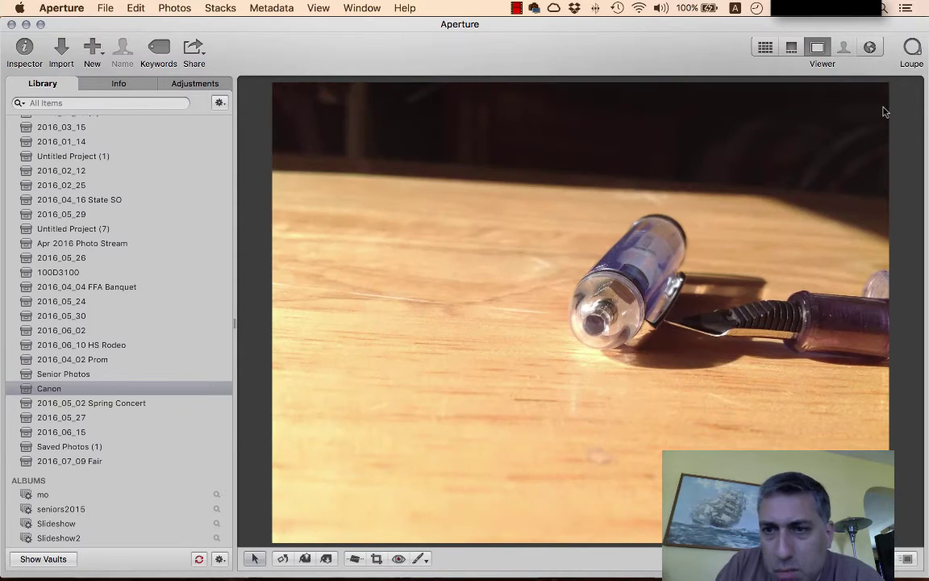
pyautogui.press('Left')
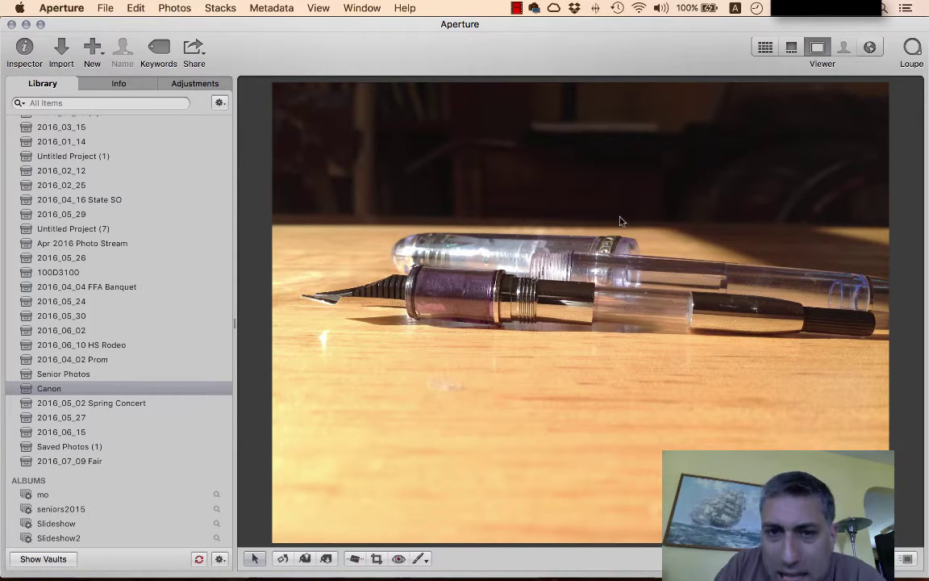
pyautogui.click(353, 565)
pyautogui.moveTo(316, 339); pyautogui.dragTo(322, 360)
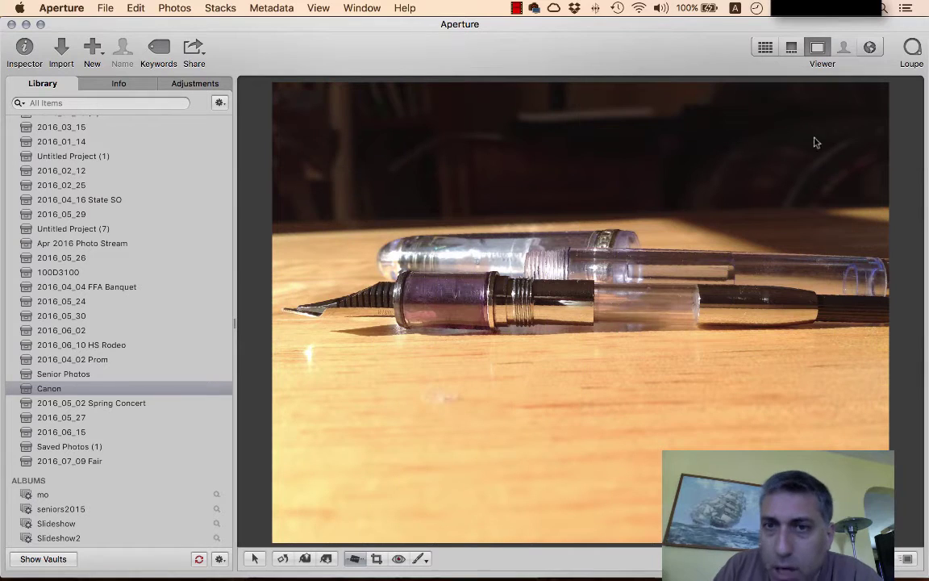
# Step: Crop the side-view photo of the pen and cap to a wide 1.4 MP strip, then show the next photo
pyautogui.click(376, 560)
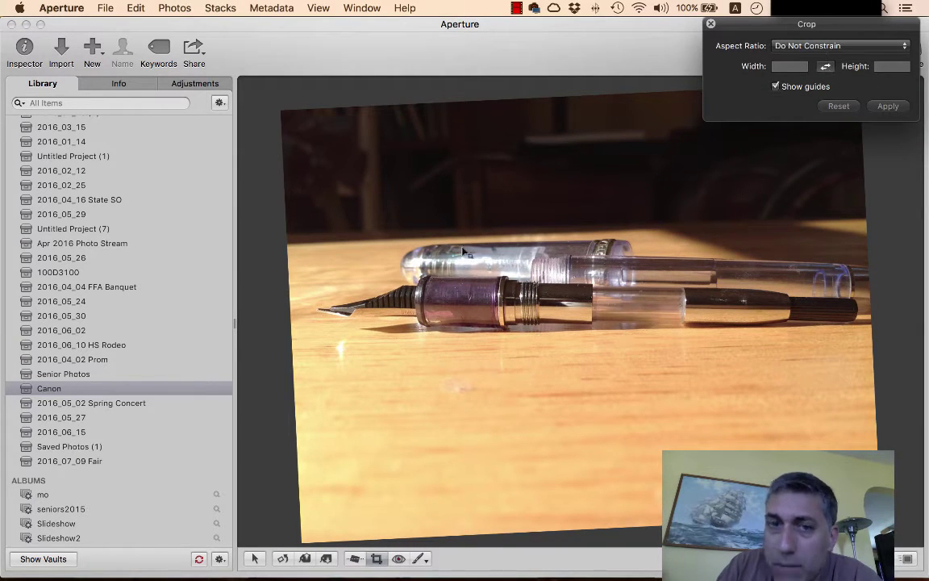
pyautogui.moveTo(301, 251); pyautogui.dragTo(885, 371)
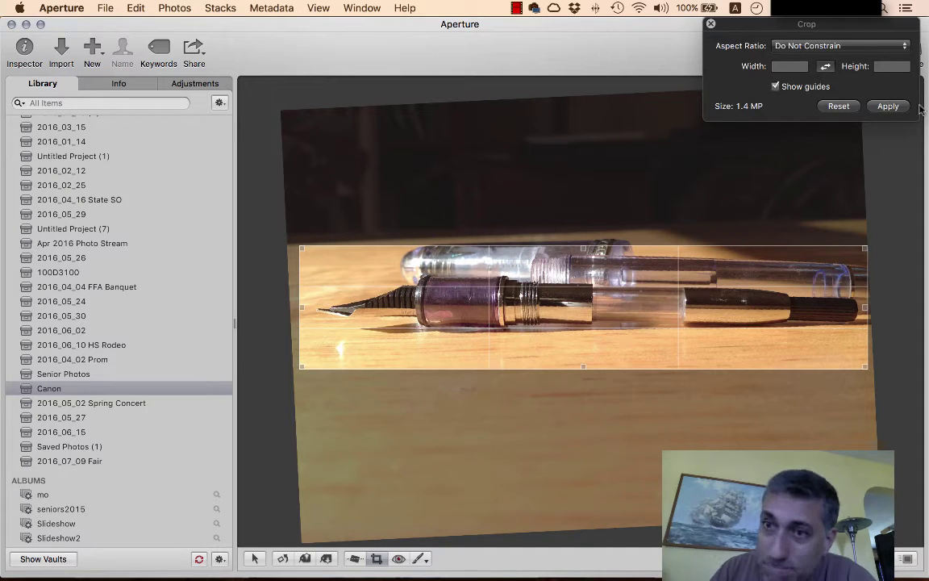
pyautogui.click(879, 112)
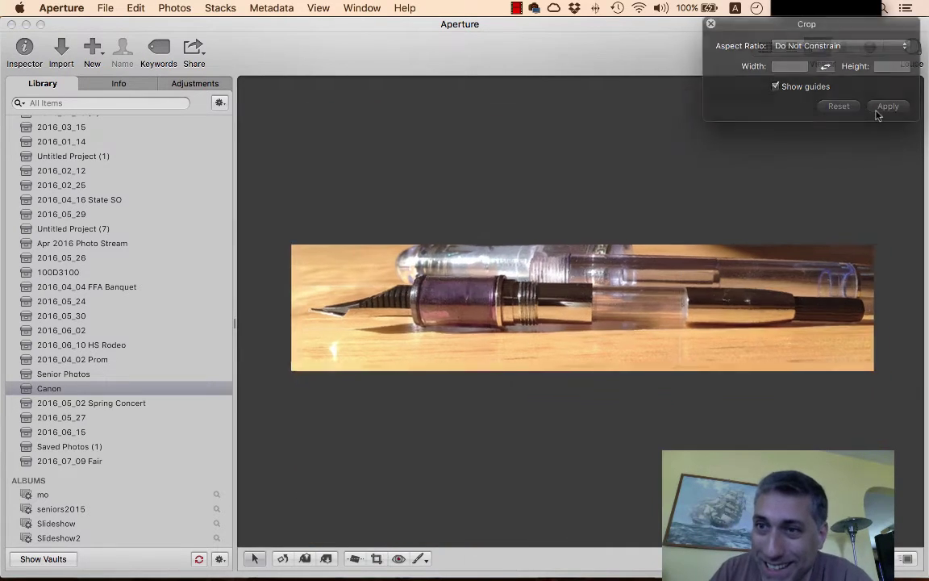
pyautogui.press('Right')
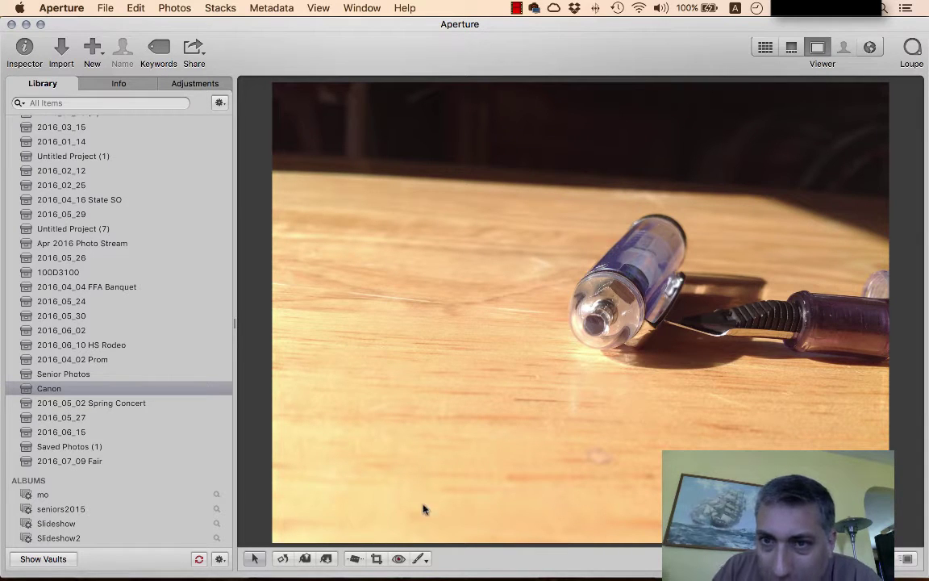
# Step: Level the capped-pen photo and crop it to a 1.2 MP strip, then advance to the two-vials photo
pyautogui.click(355, 558)
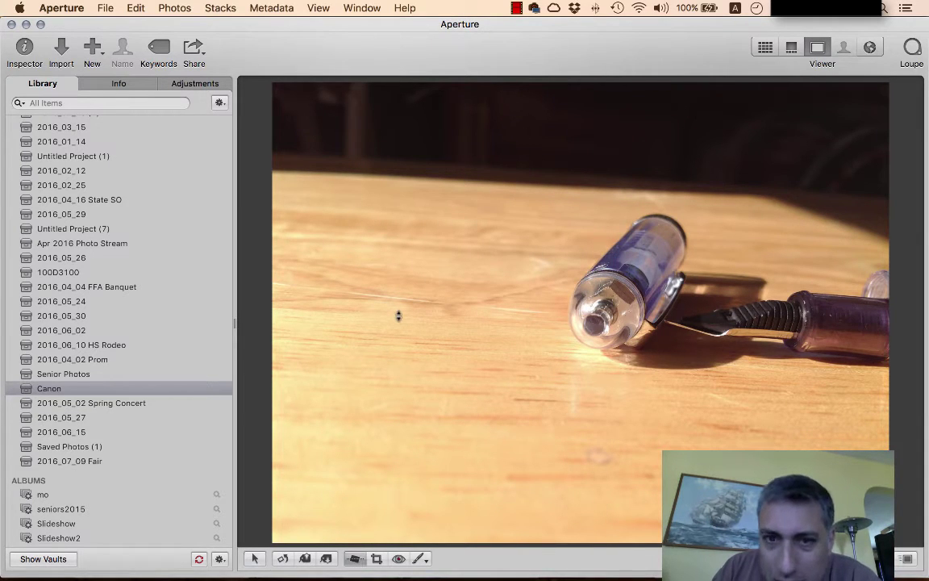
pyautogui.moveTo(398, 315); pyautogui.dragTo(400, 326)
pyautogui.click(376, 558)
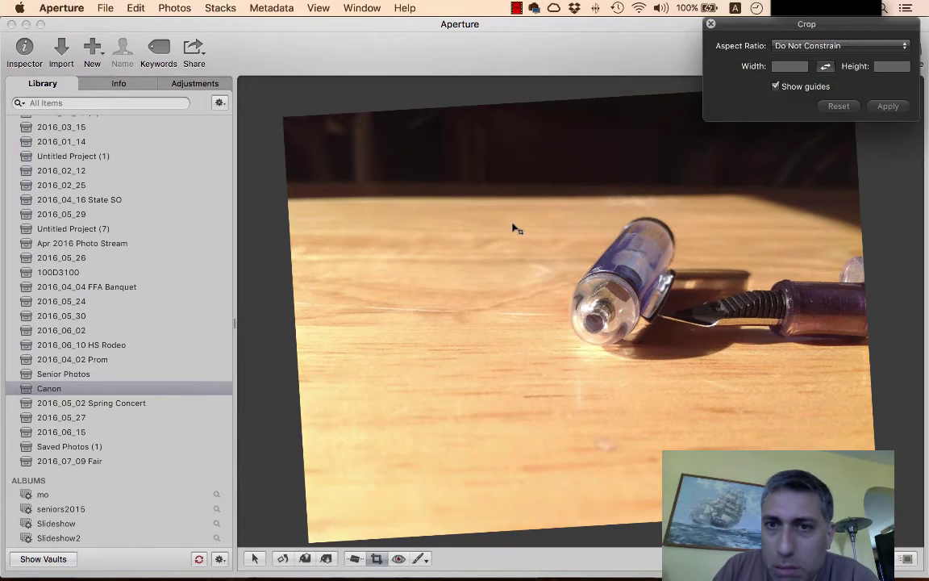
pyautogui.moveTo(515, 226); pyautogui.dragTo(878, 395)
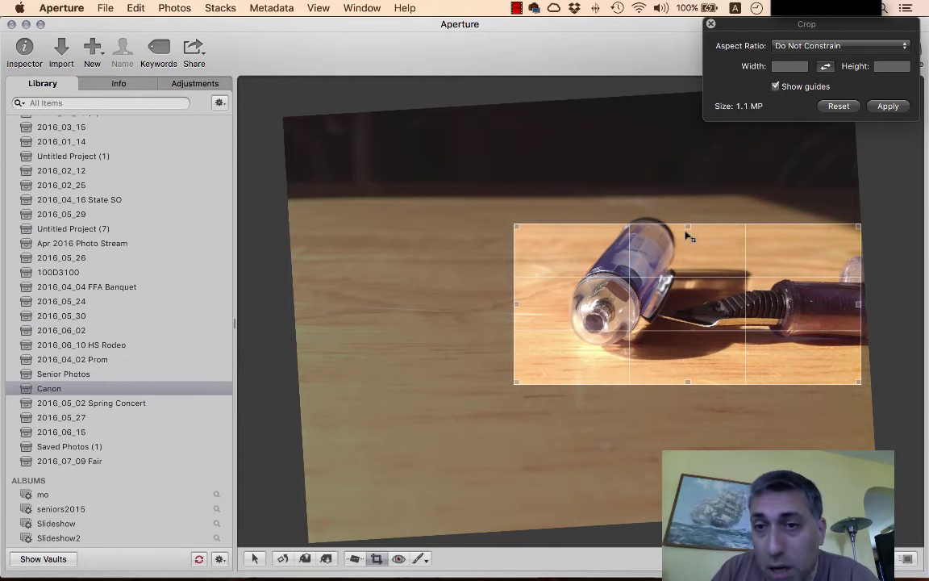
pyautogui.moveTo(687, 230); pyautogui.dragTo(722, 258)
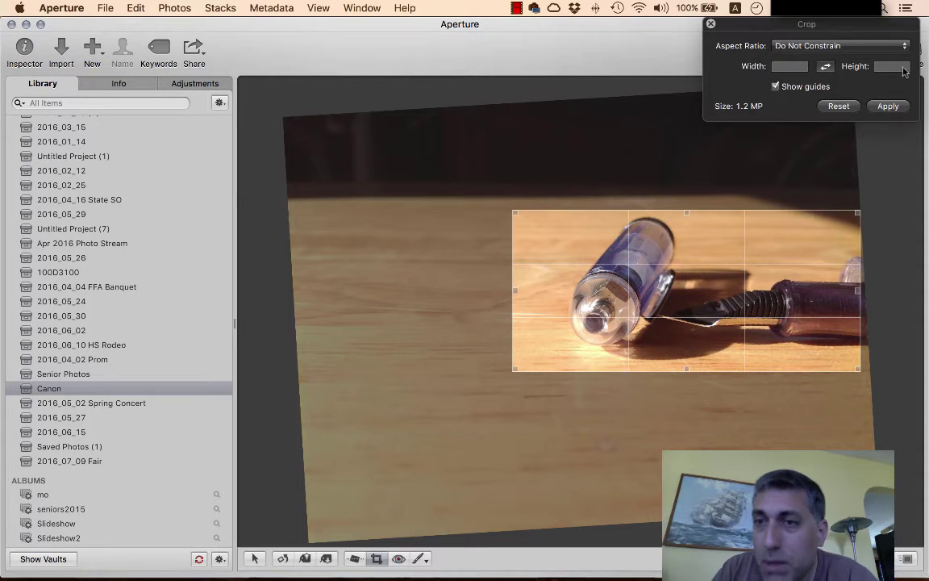
pyautogui.click(887, 107)
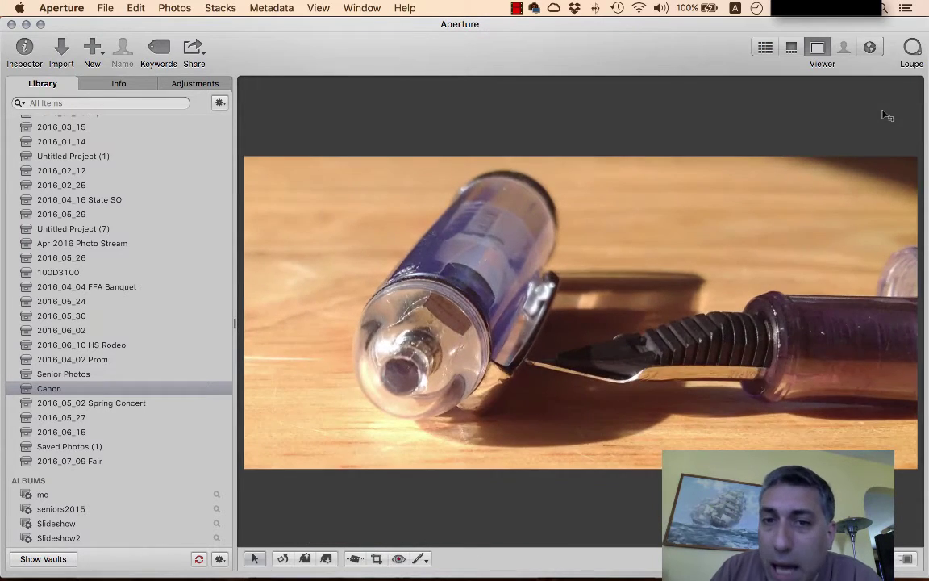
pyautogui.press('Right')
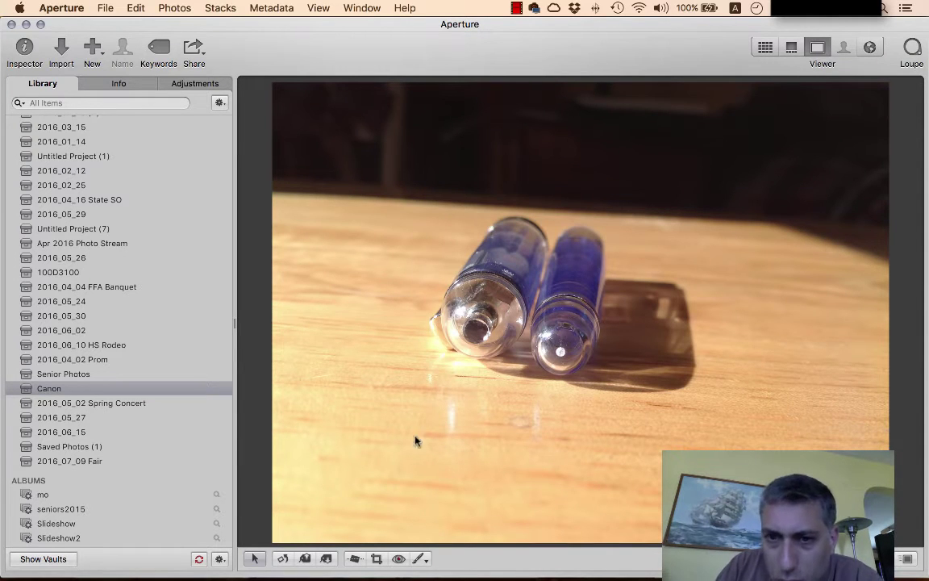
# Step: Straighten the two-vials photo and crop it to a 1.2 MP close-up of both clear parts
pyautogui.click(356, 561)
pyautogui.moveTo(309, 396); pyautogui.dragTo(326, 419)
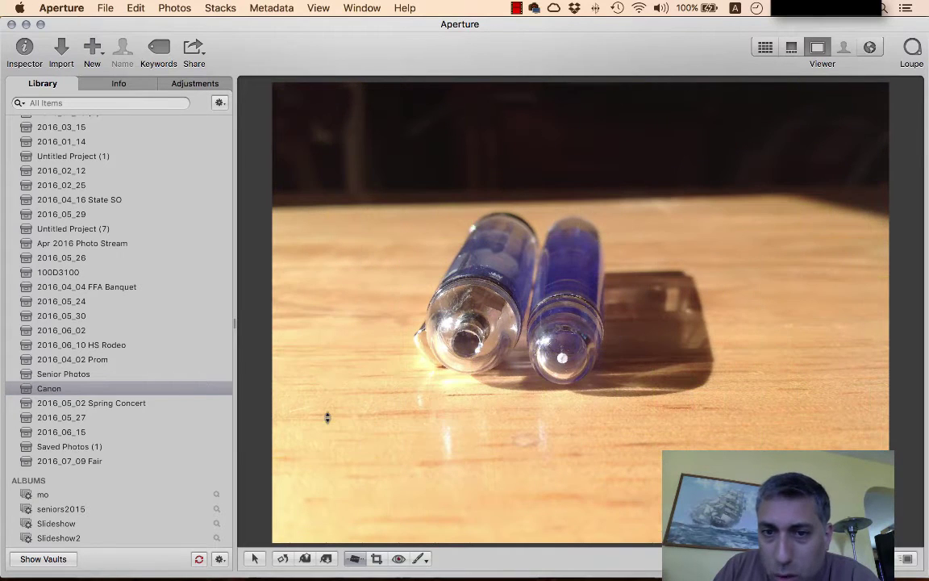
pyautogui.click(377, 558)
pyautogui.moveTo(429, 219); pyautogui.dragTo(729, 402)
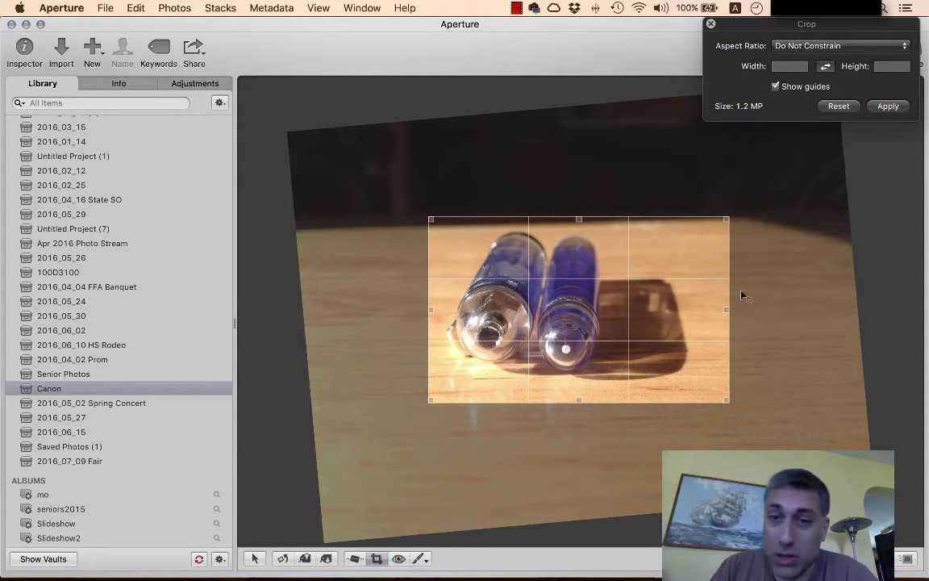
pyautogui.click(887, 106)
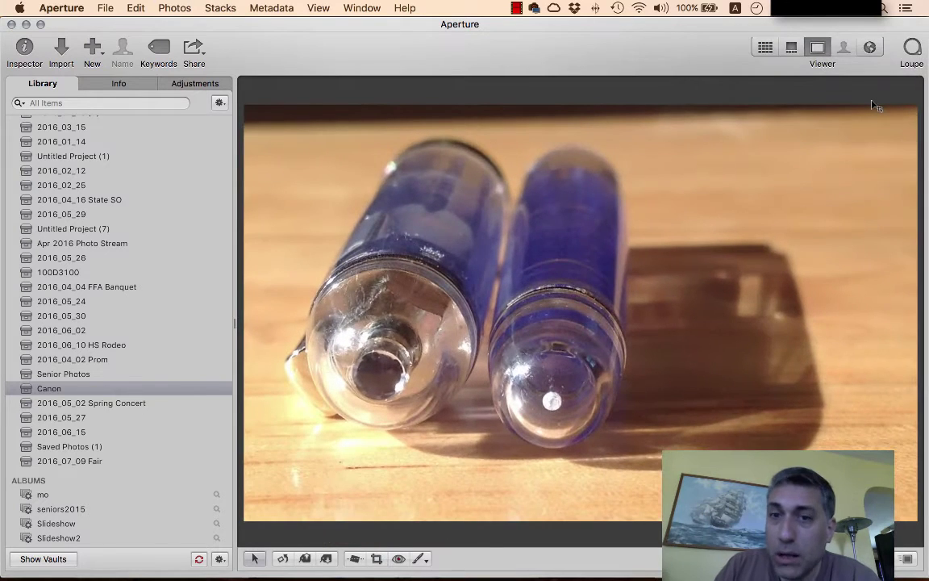
# Step: Step through the photos to the shot of the capped yellow and clear pens on the ruler
pyautogui.press('super+z')
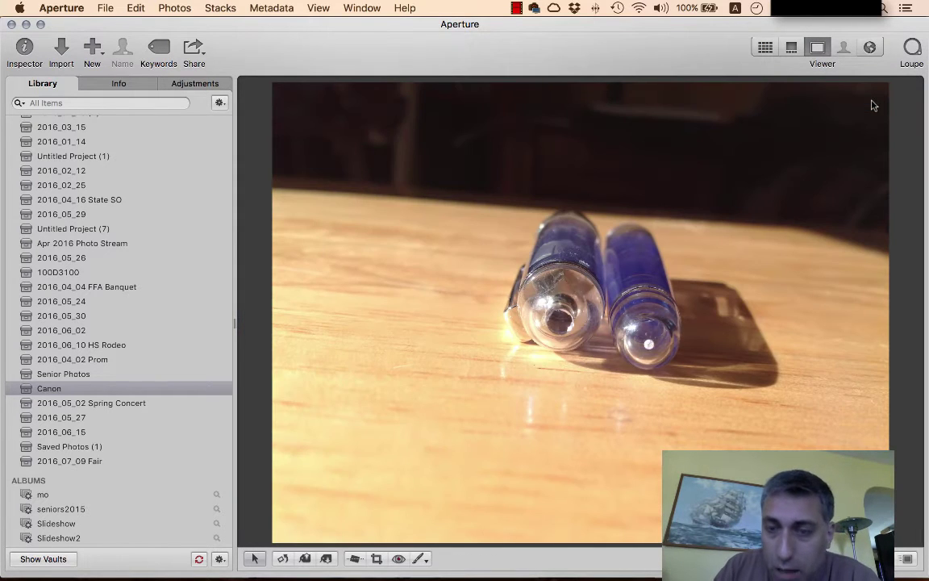
pyautogui.press('Right')
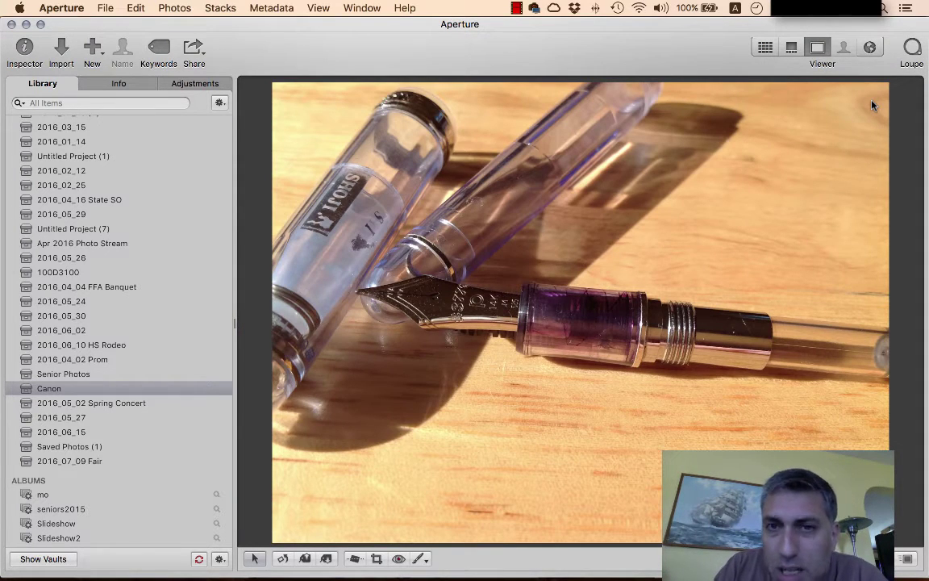
pyautogui.press('Right')
pyautogui.press('Right')
pyautogui.press('Right')
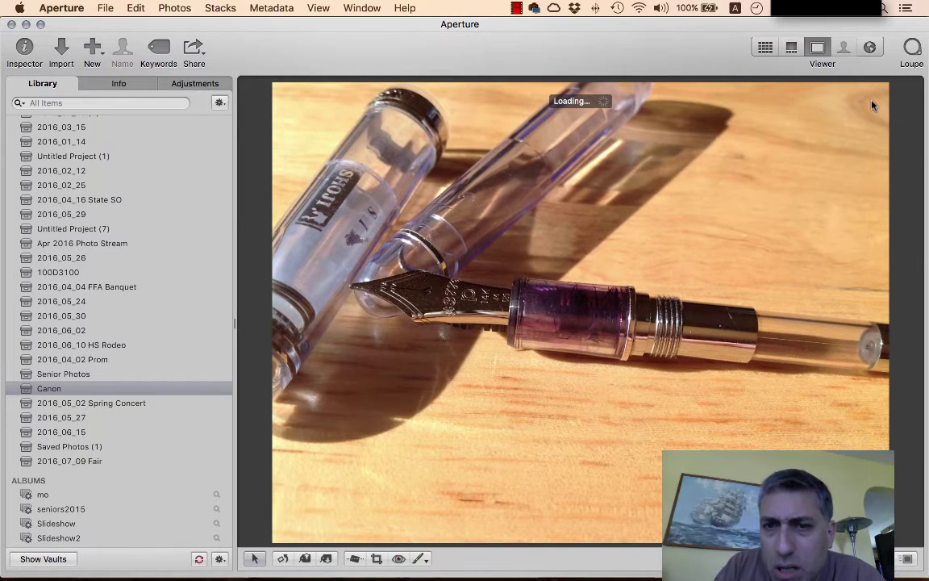
pyautogui.press('Right')
pyautogui.press('Left')
pyautogui.press('Right')
pyautogui.press('Right')
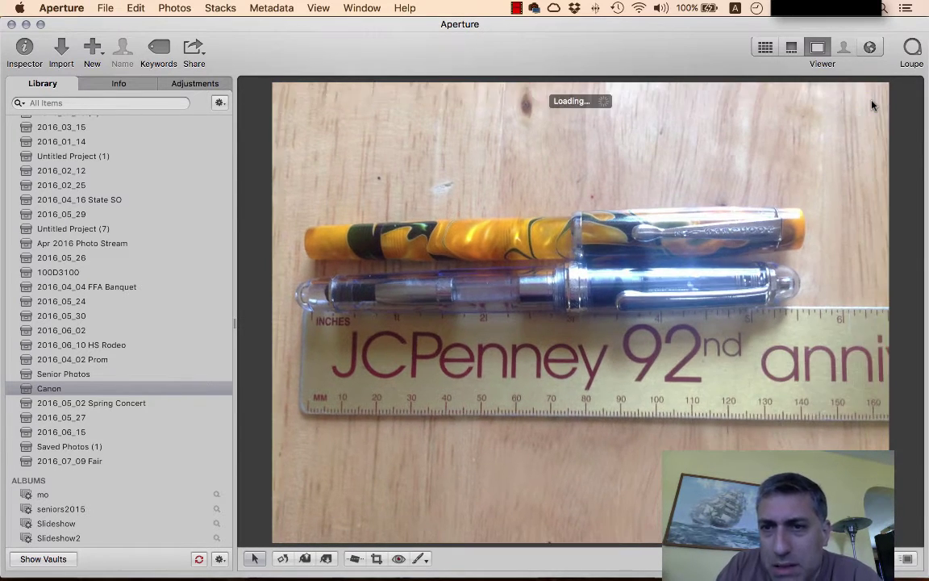
pyautogui.press('Right')
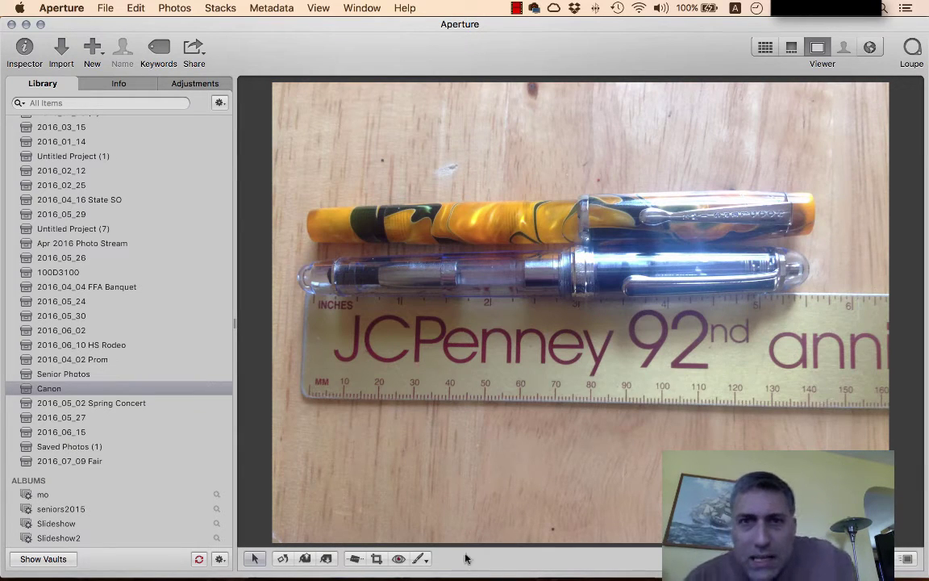
# Step: Crop the capped pens-on-ruler photo to a 2.6 MP strip around the pens and ruler
pyautogui.click(376, 558)
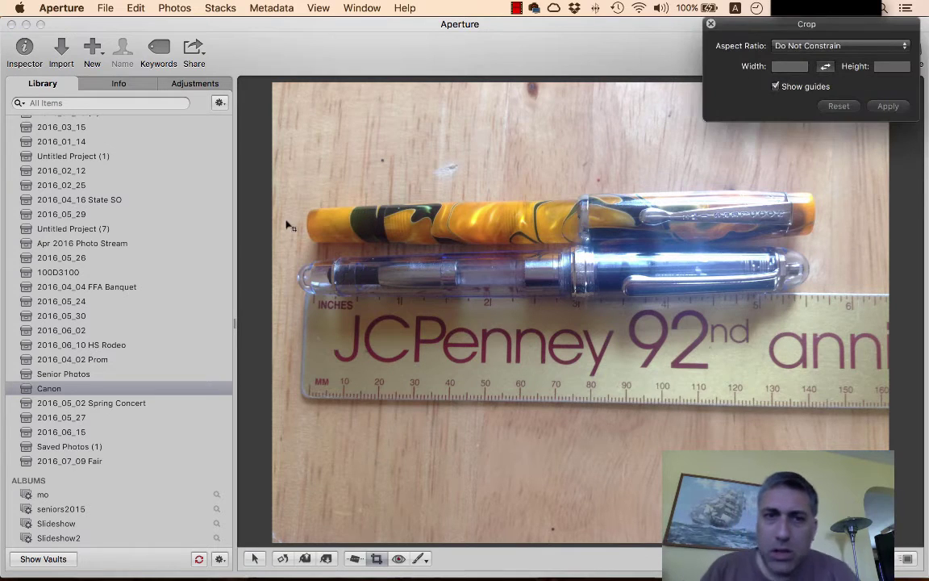
pyautogui.moveTo(284, 172); pyautogui.dragTo(835, 444)
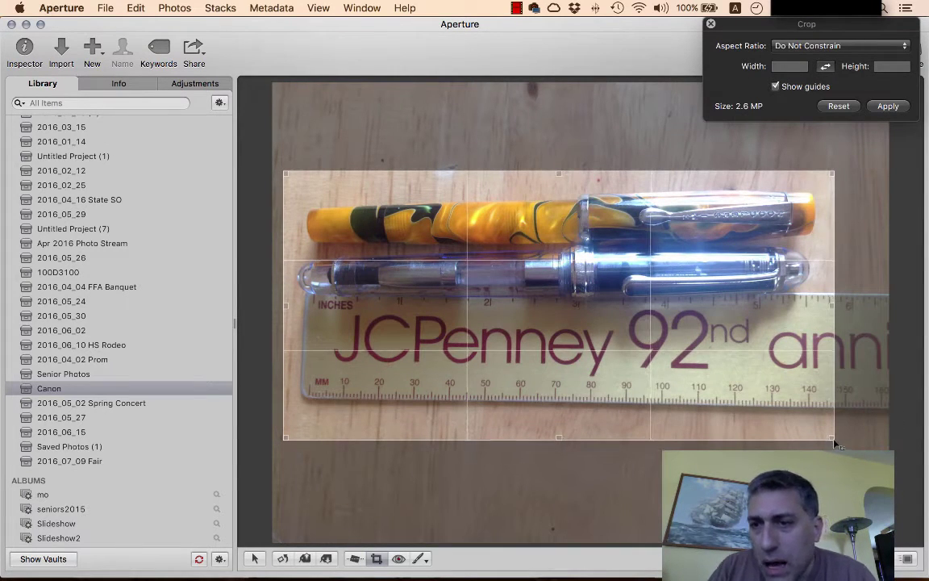
pyautogui.click(888, 110)
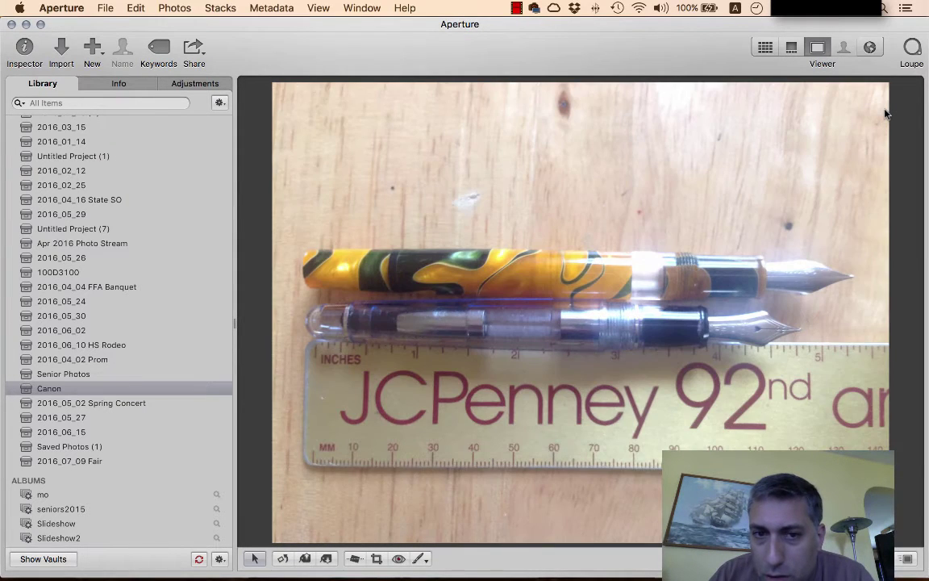
pyautogui.press('Right')
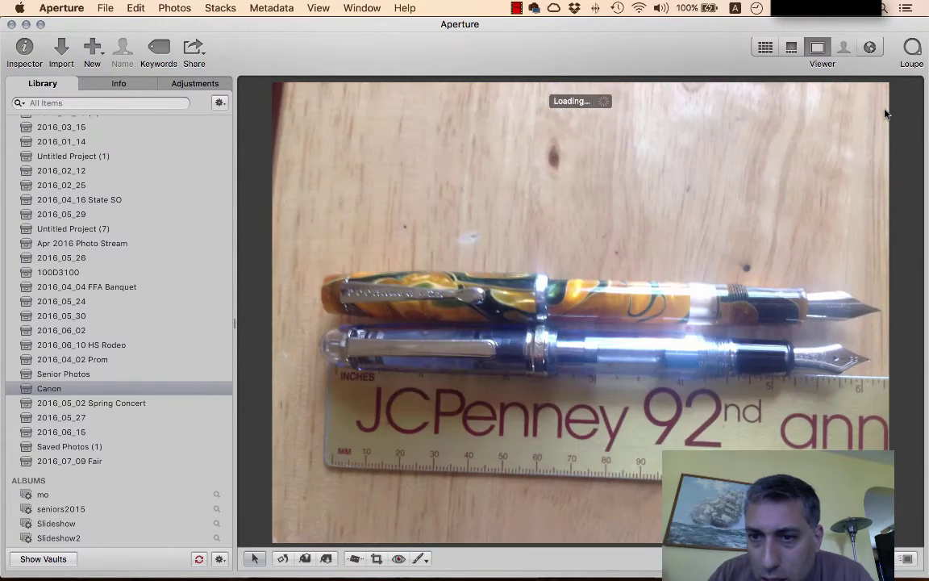
pyautogui.press('Right')
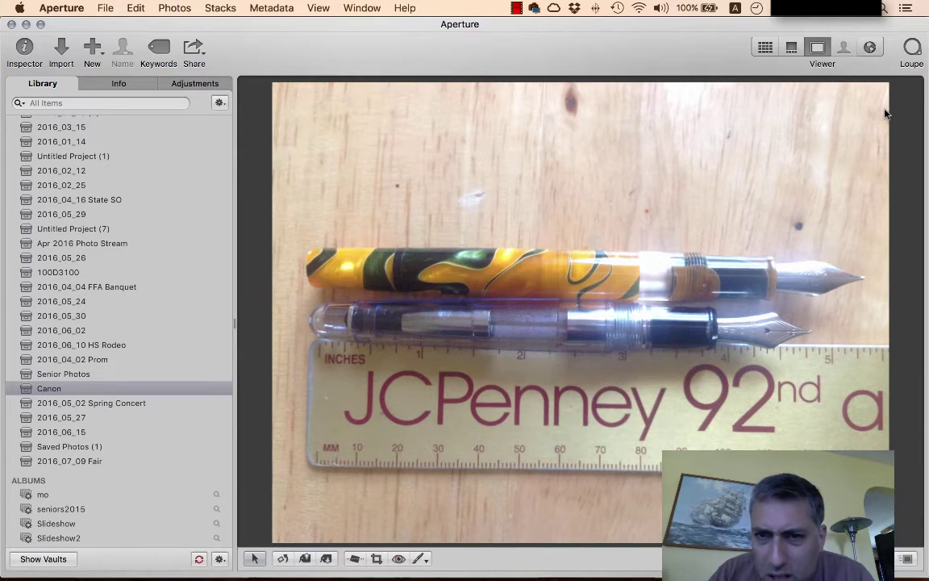
pyautogui.press('Left')
pyautogui.press('Right')
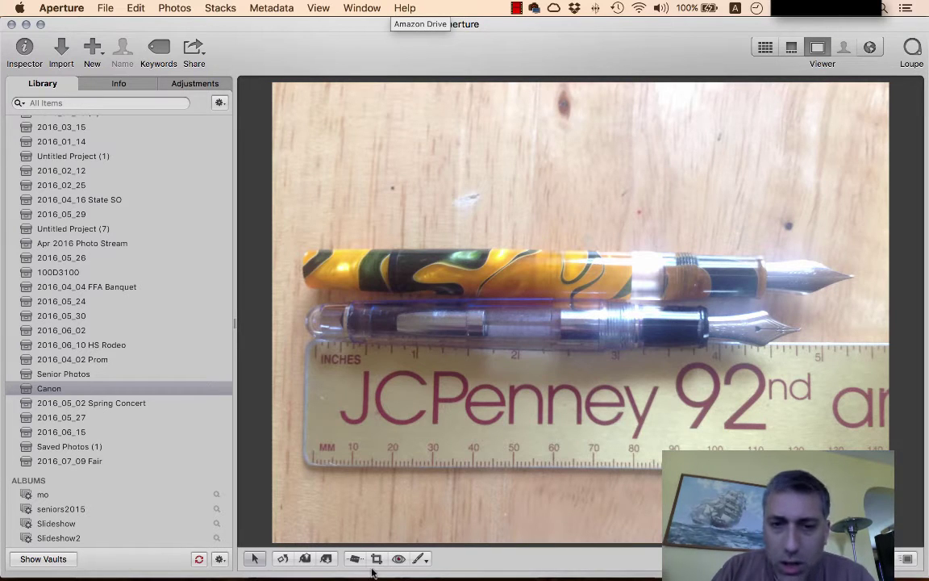
# Step: Crop the uncapped yellow and clear pens photo to a wide strip framing both pens and the ruler
pyautogui.click(376, 559)
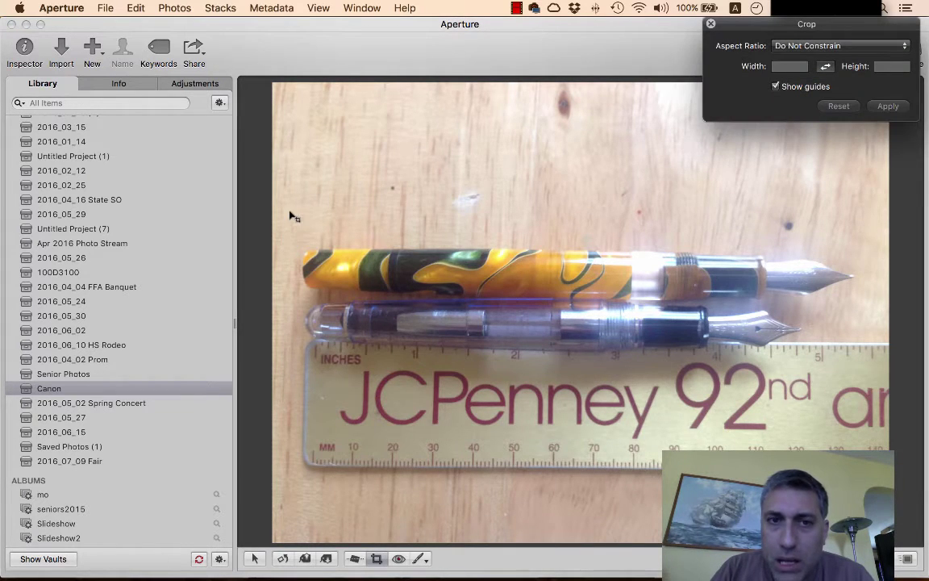
pyautogui.moveTo(292, 214); pyautogui.dragTo(868, 485)
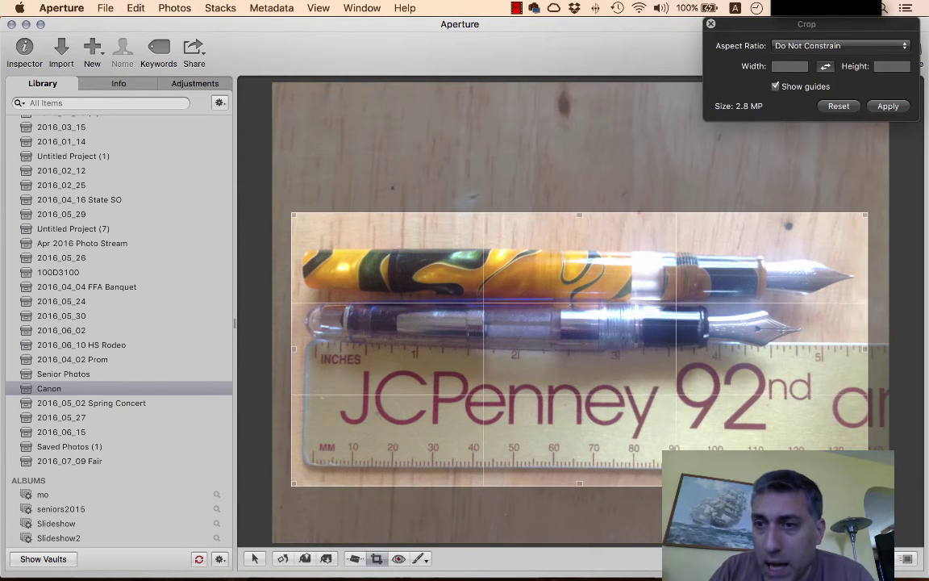
pyautogui.click(888, 108)
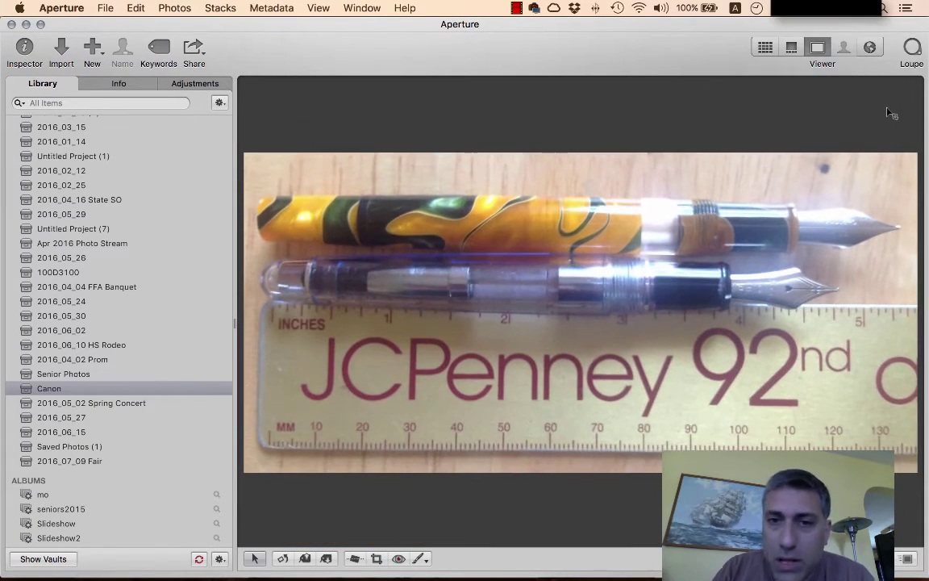
# Step: Move on through other photos of the pens and ruler
pyautogui.press('super+z')
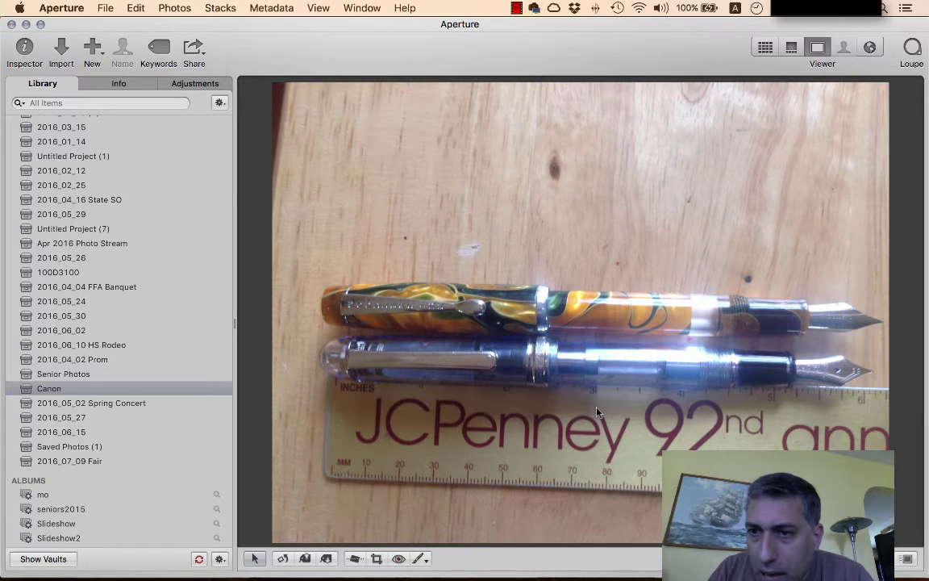
pyautogui.press('super+BackSpace')
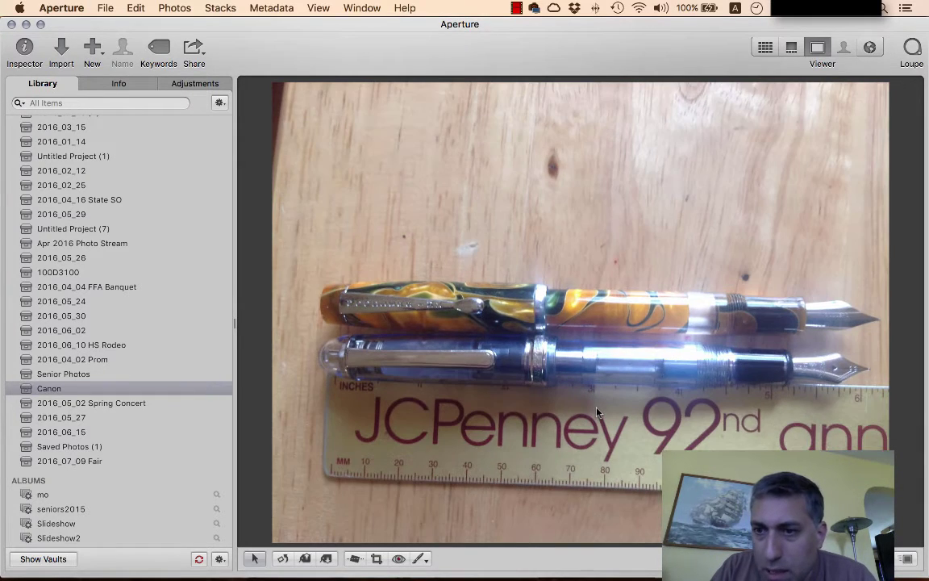
pyautogui.press('super+BackSpace')
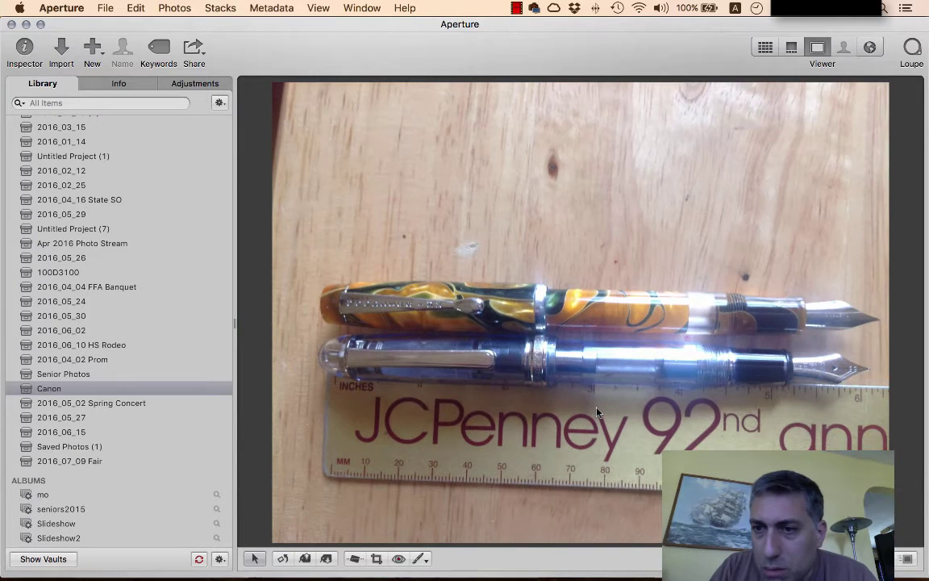
pyautogui.press('super+BackSpace')
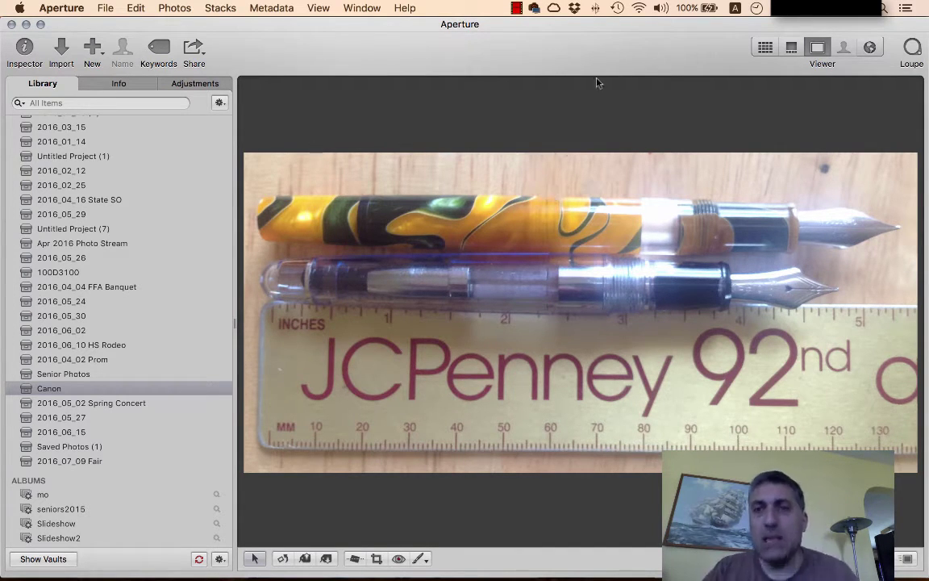
# Step: From the thumbnail view, open the bottom-middle pens-and-ruler photo large
pyautogui.press('v')
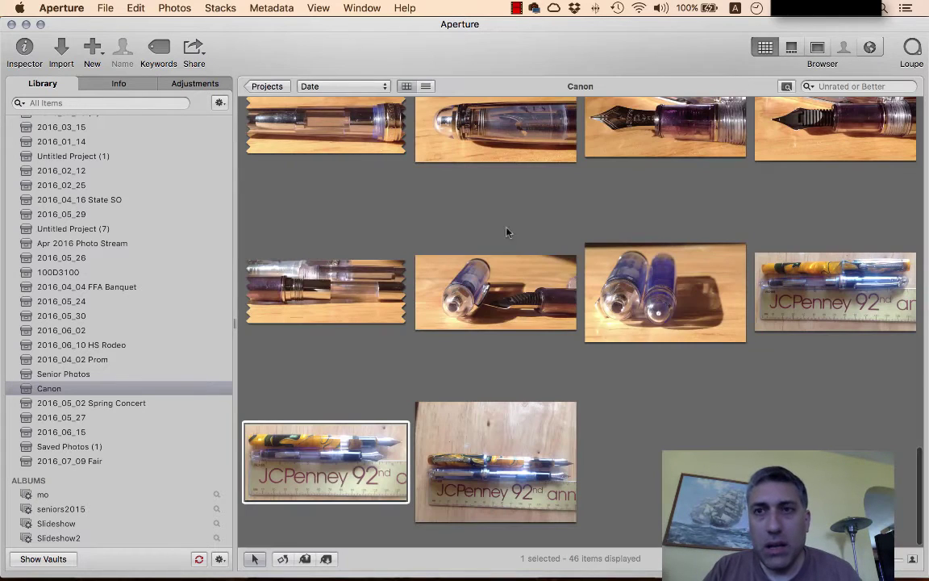
pyautogui.click(760, 287)
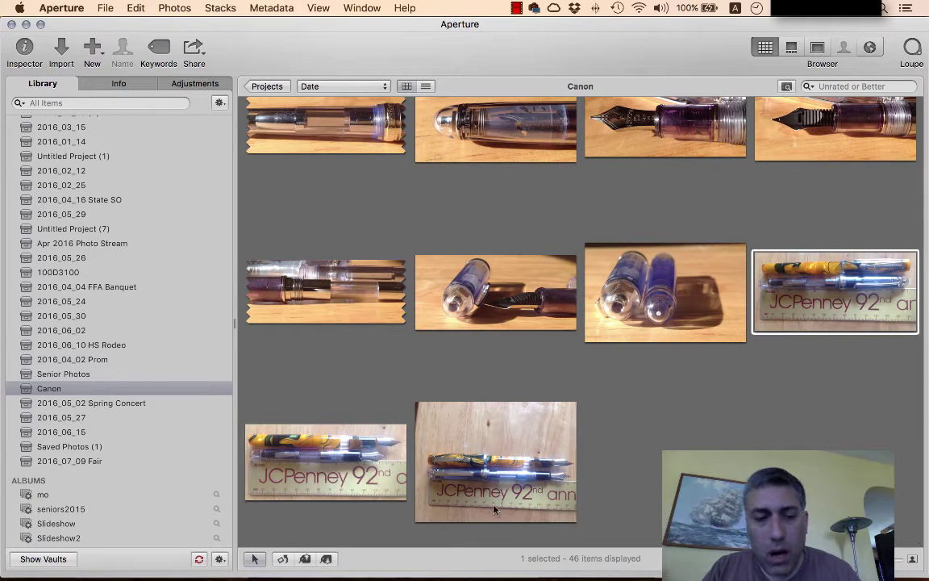
pyautogui.doubleClick(428, 421)
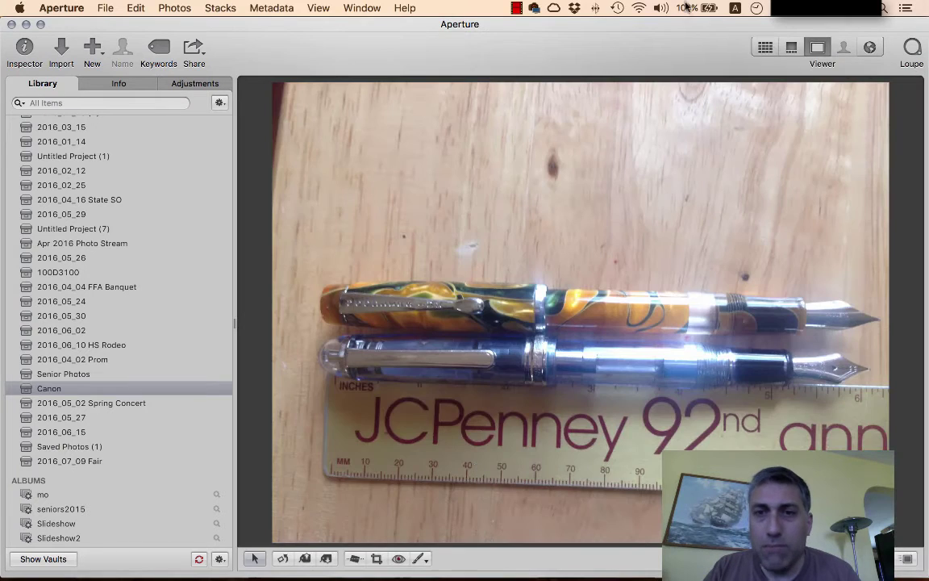
# Step: Straighten that photo slightly and crop it to a 2.5 MP band around the pens and ruler
pyautogui.click(355, 558)
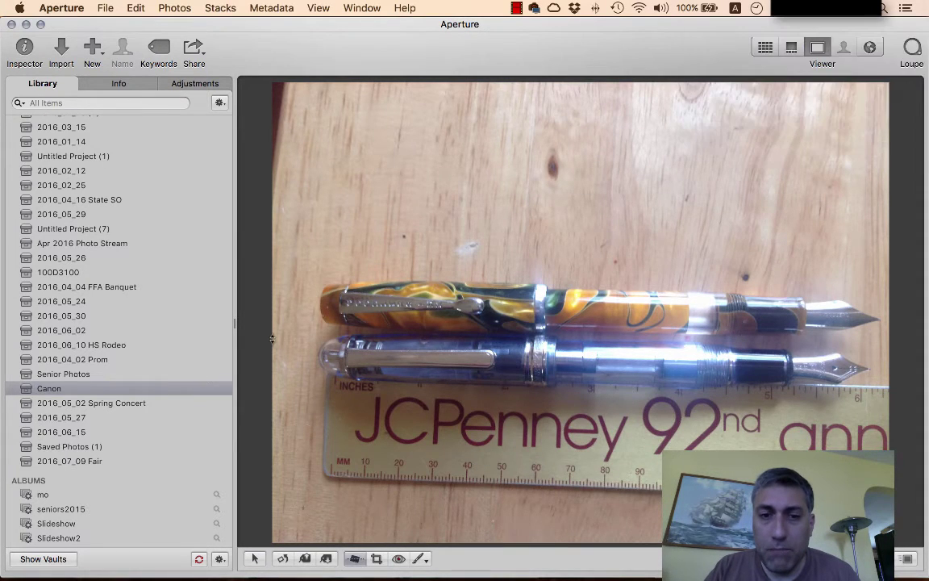
pyautogui.moveTo(266, 310); pyautogui.dragTo(304, 355)
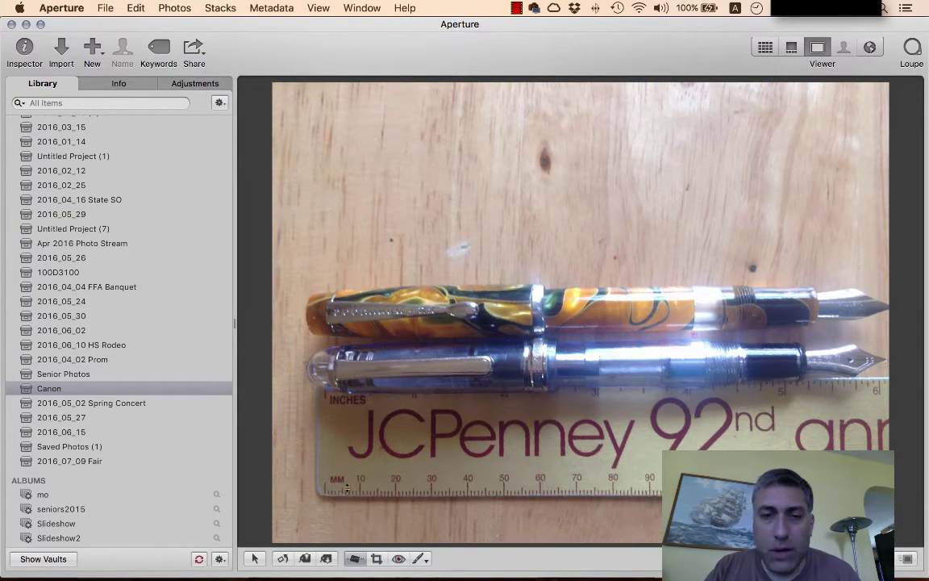
pyautogui.press('c')
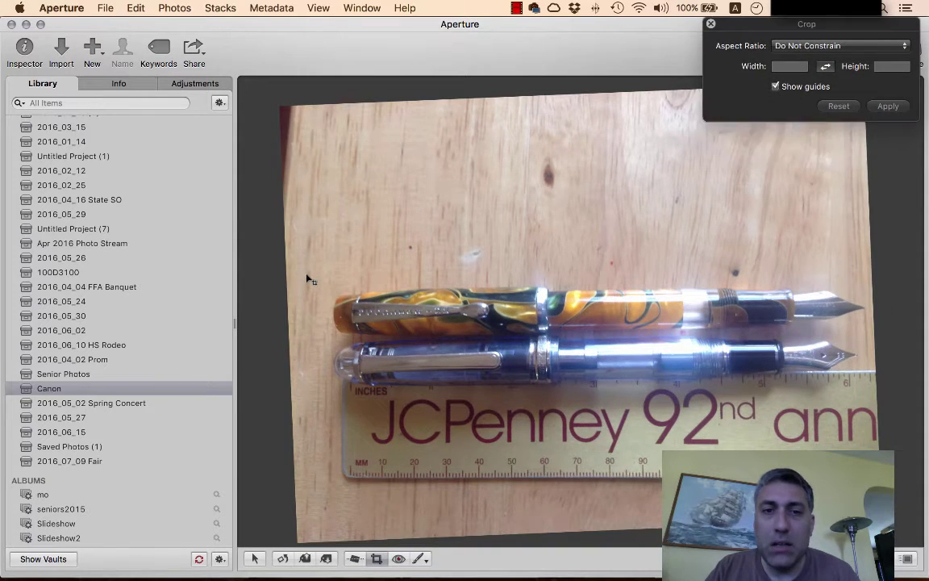
pyautogui.moveTo(307, 276); pyautogui.dragTo(871, 498)
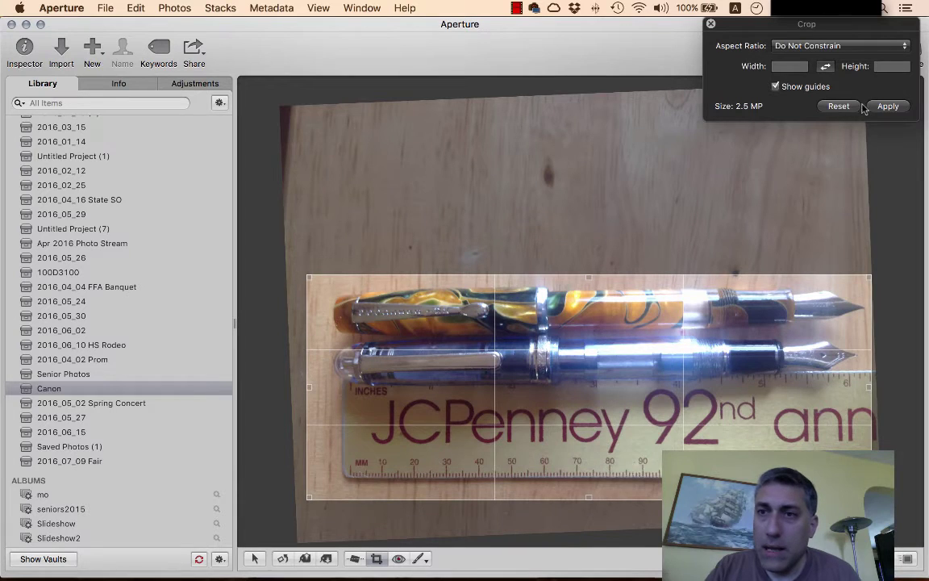
pyautogui.click(888, 106)
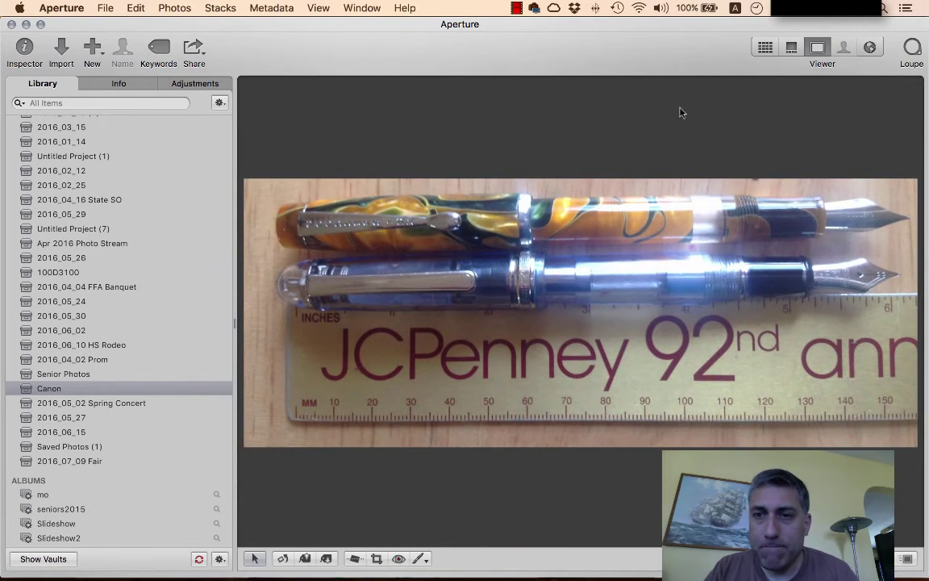
pyautogui.press('v')
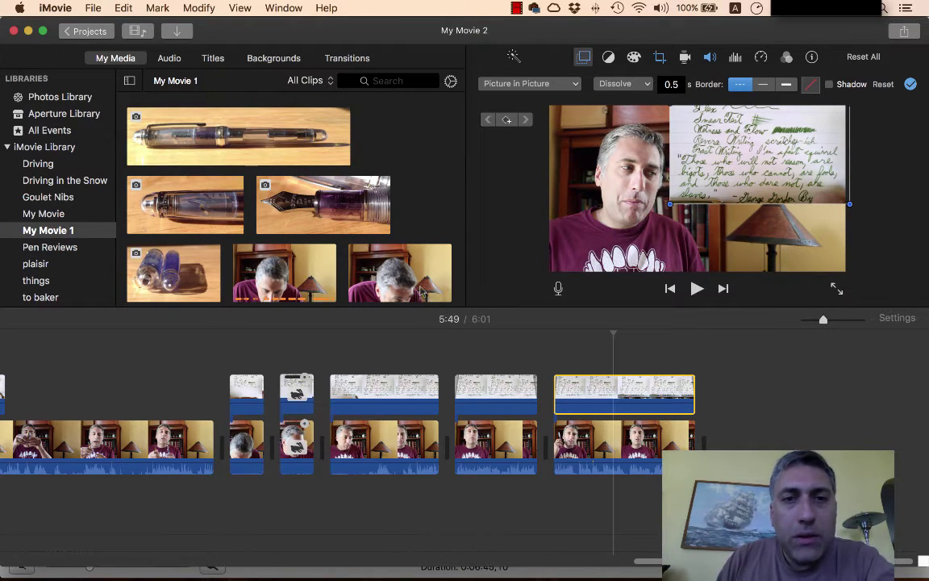
# Step: Select and preview the final handwriting picture-in-picture clip, then delete it from the timeline
pyautogui.click(227, 146)
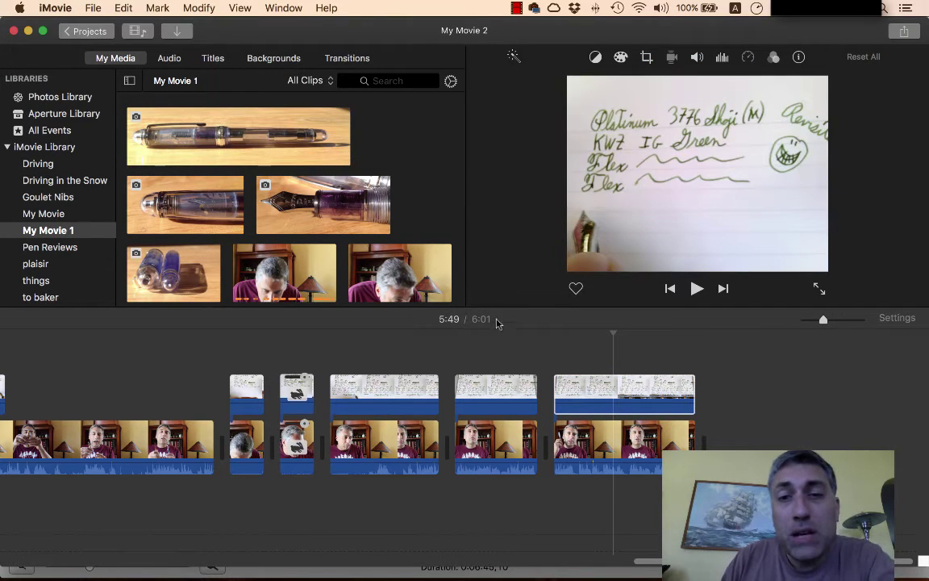
pyautogui.hotkey('ctrl', 'z')
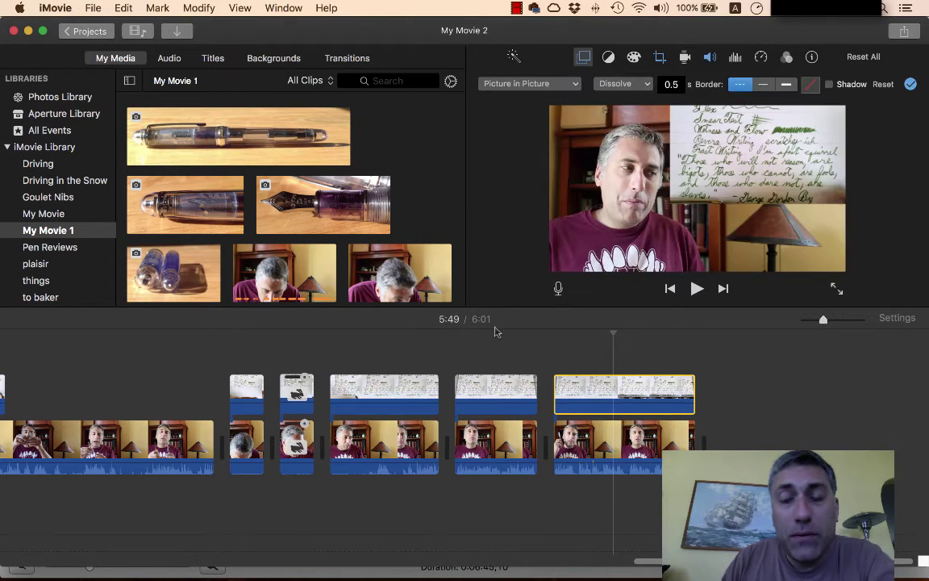
pyautogui.click(236, 250)
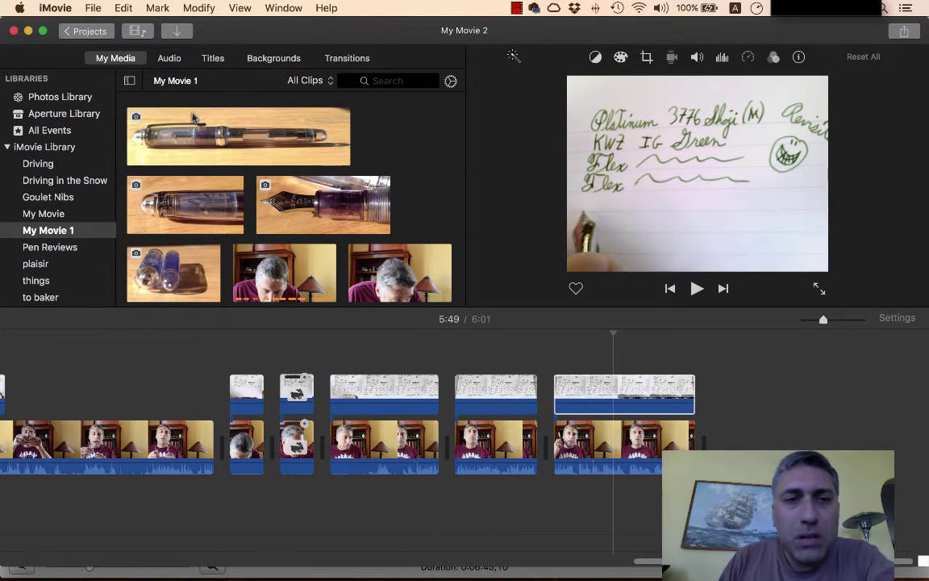
pyautogui.scroll(1, 241, 182)
pyautogui.scroll(-2, 241, 183)
pyautogui.click(580, 401)
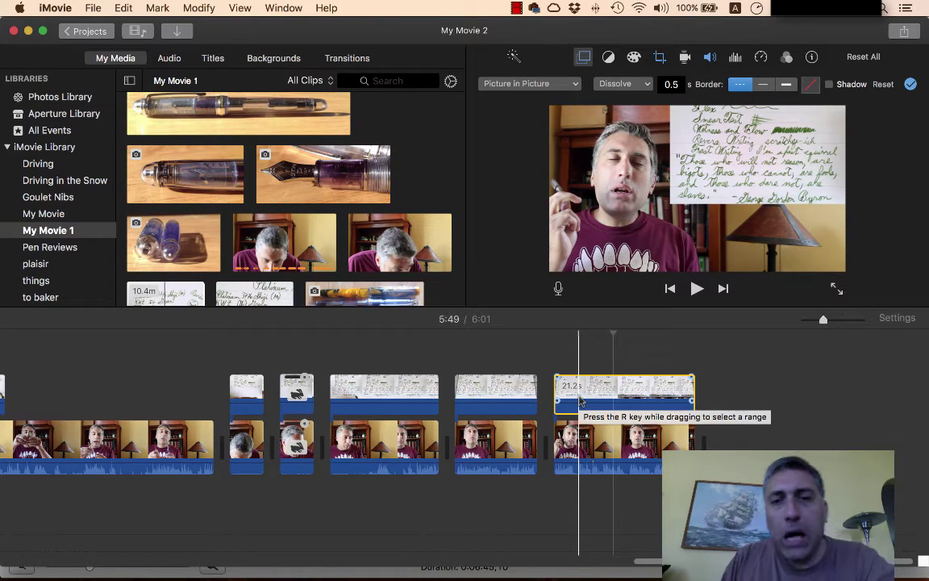
pyautogui.press('/')
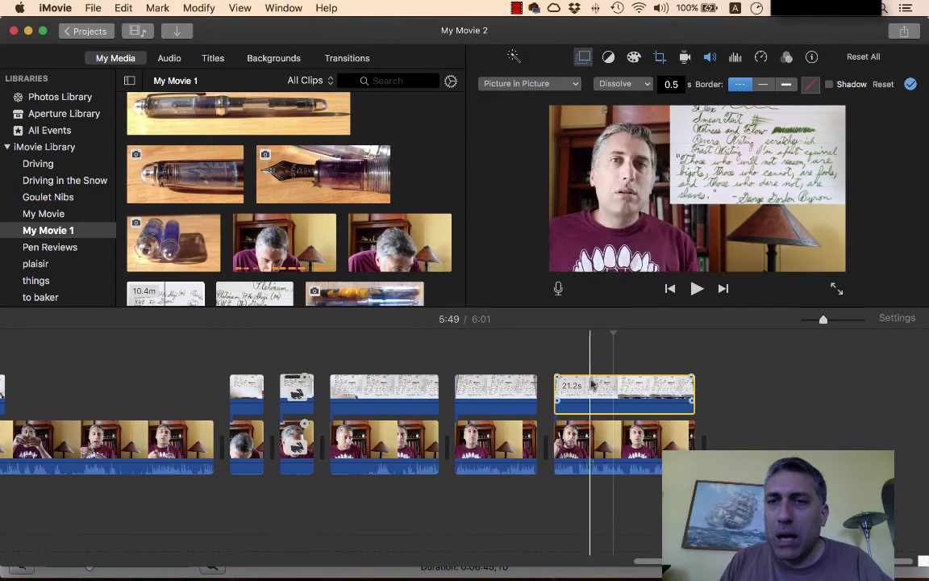
pyautogui.click(637, 390)
pyautogui.press('Delete')
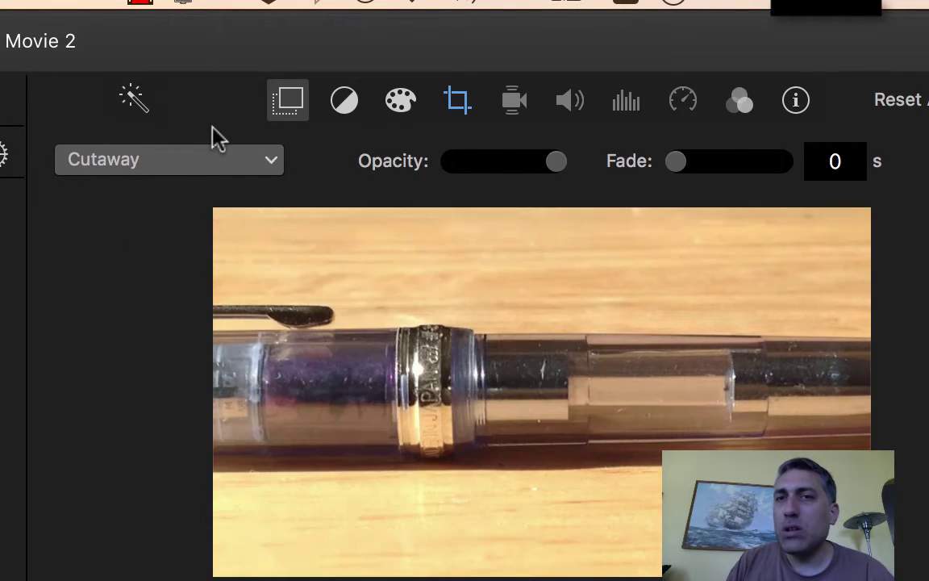
# Step: Set the clear pen clip's crop style to Fit so its whole frame shows
pyautogui.click(456, 103)
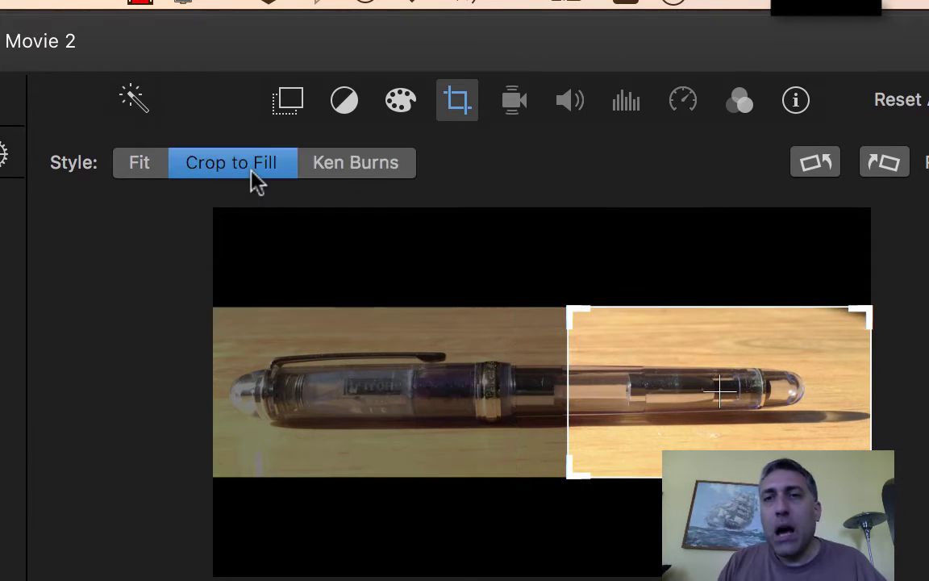
pyautogui.click(133, 171)
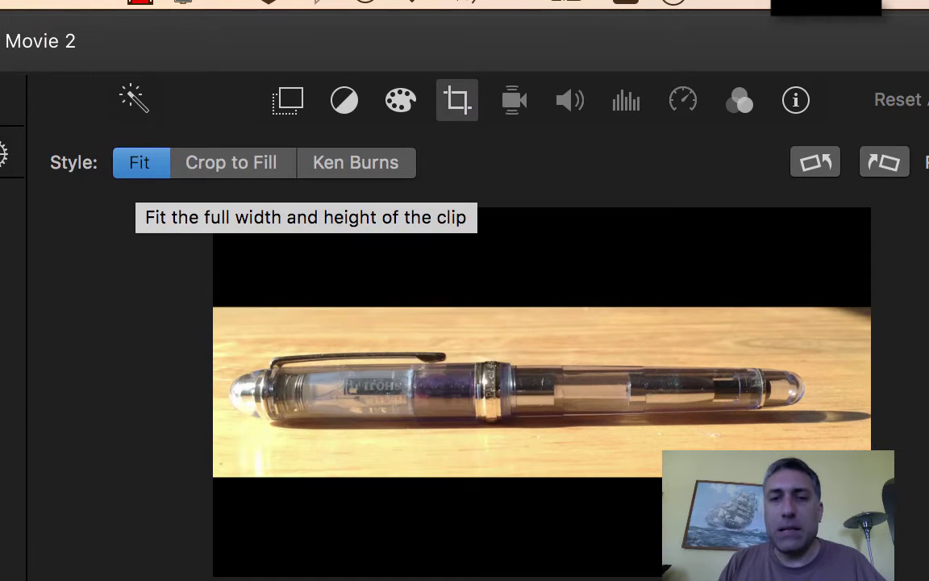
pyautogui.press('c')
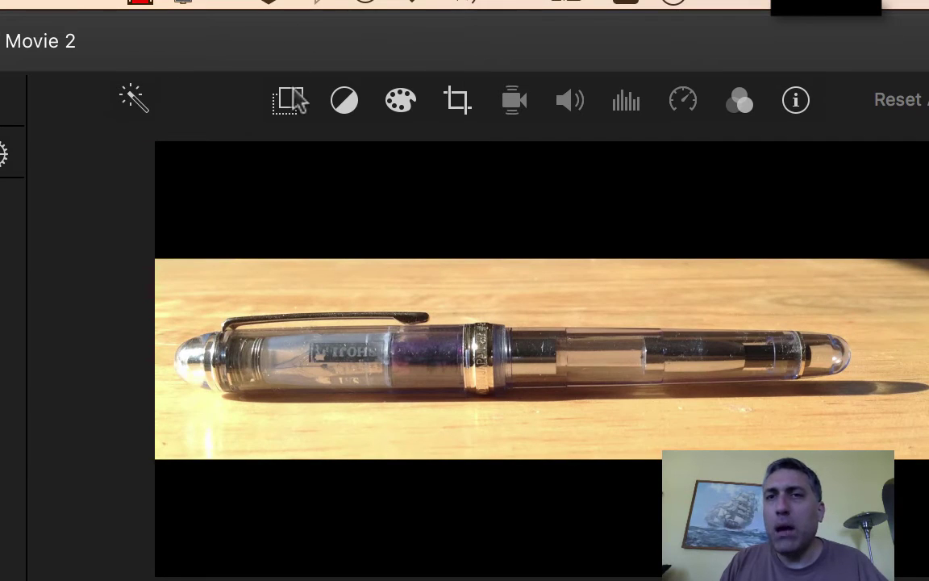
# Step: Change the pen clip's video overlay from Cutaway to Picture in Picture
pyautogui.click(288, 105)
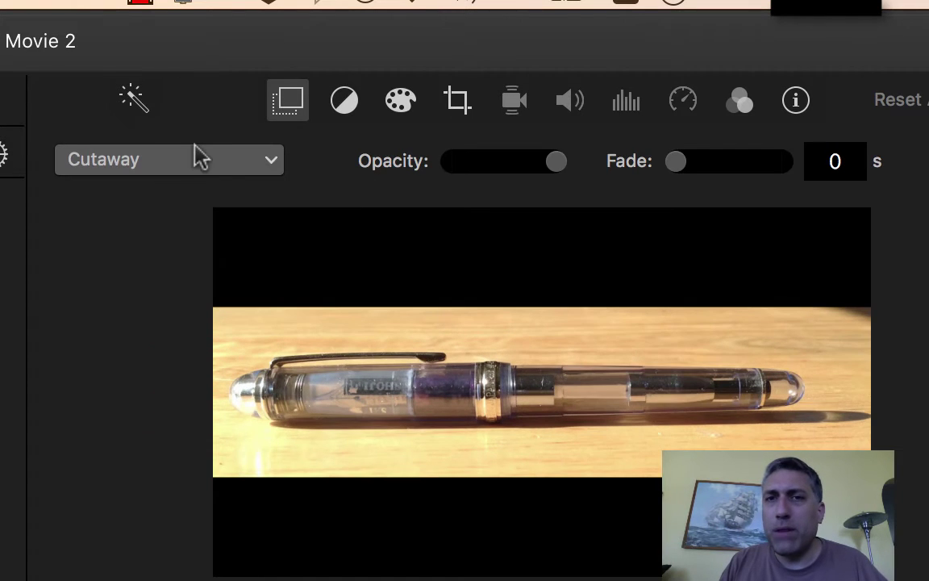
pyautogui.click(195, 148)
pyautogui.click(156, 273)
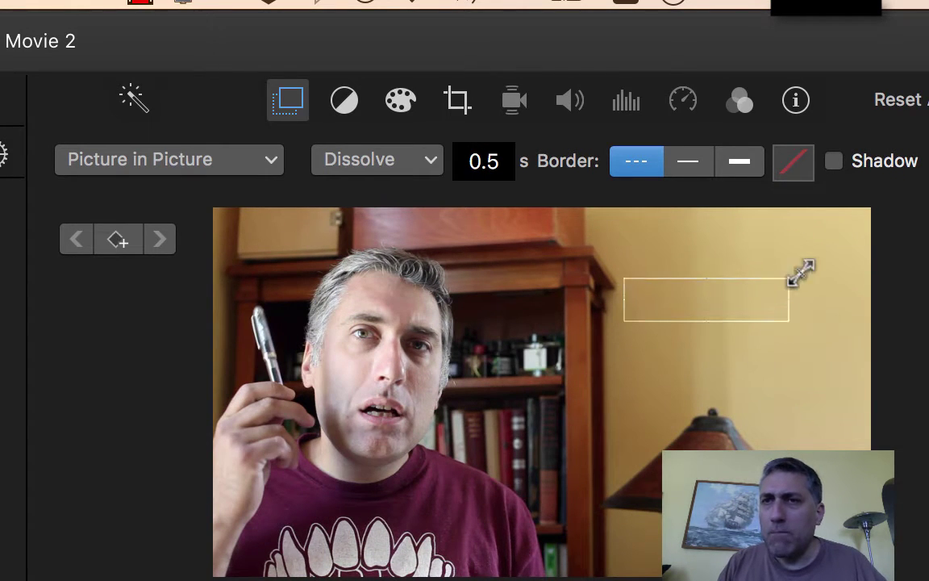
# Step: Enlarge the pen inset and move it to the upper right of the frame, then preview
pyautogui.moveTo(813, 265); pyautogui.dragTo(850, 263)
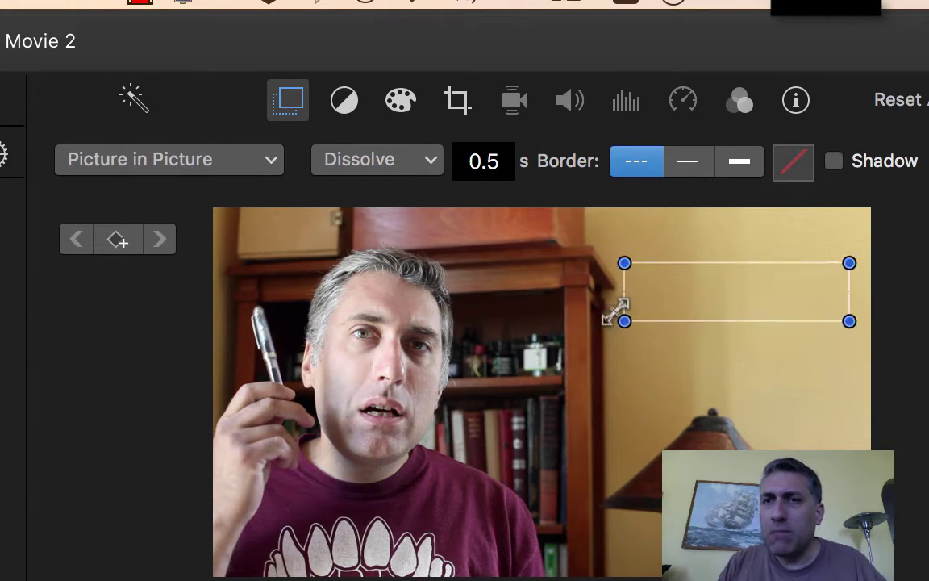
pyautogui.moveTo(627, 321); pyautogui.dragTo(611, 364)
pyautogui.moveTo(658, 308); pyautogui.dragTo(676, 300)
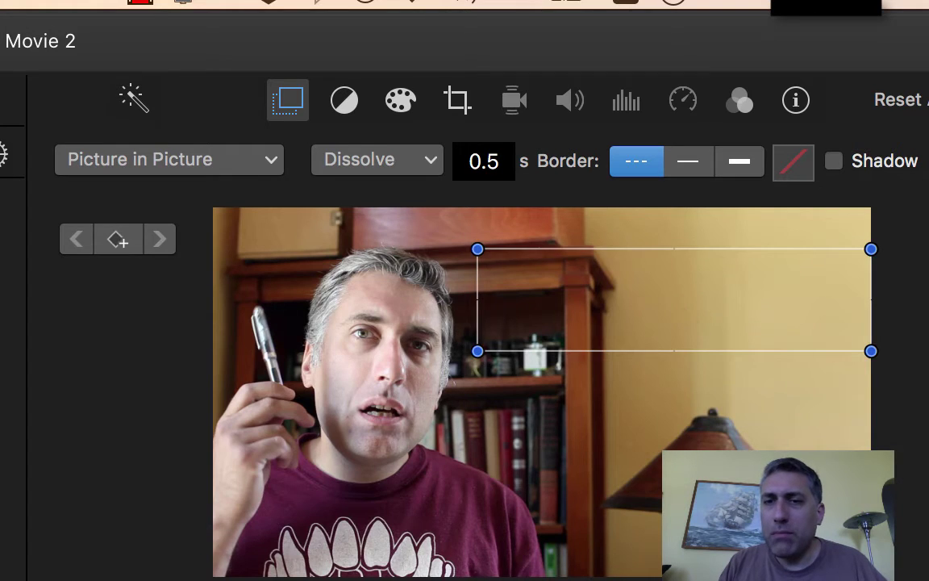
pyautogui.press('space')
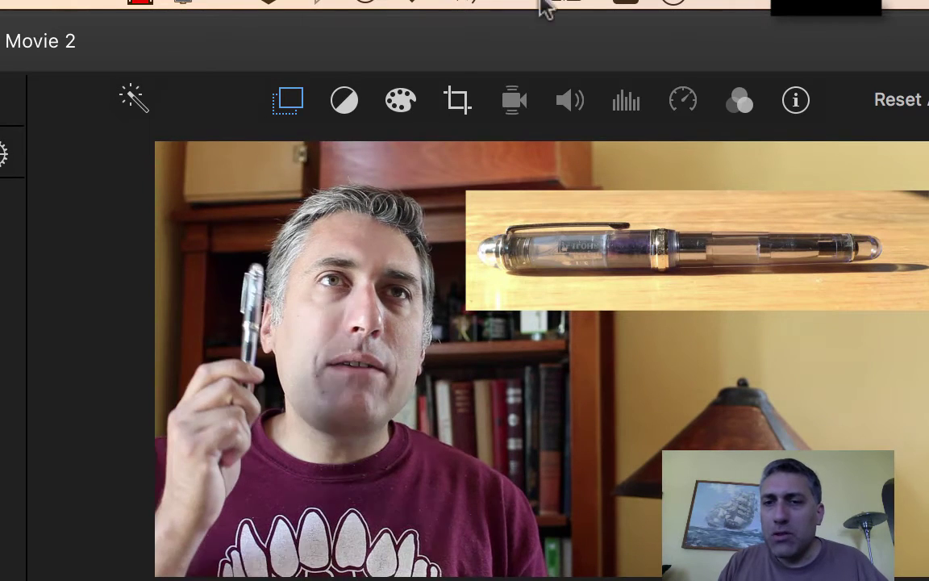
# Step: Try a Ken Burns pan on the inset, then set its crop style back to Fit
pyautogui.click(457, 101)
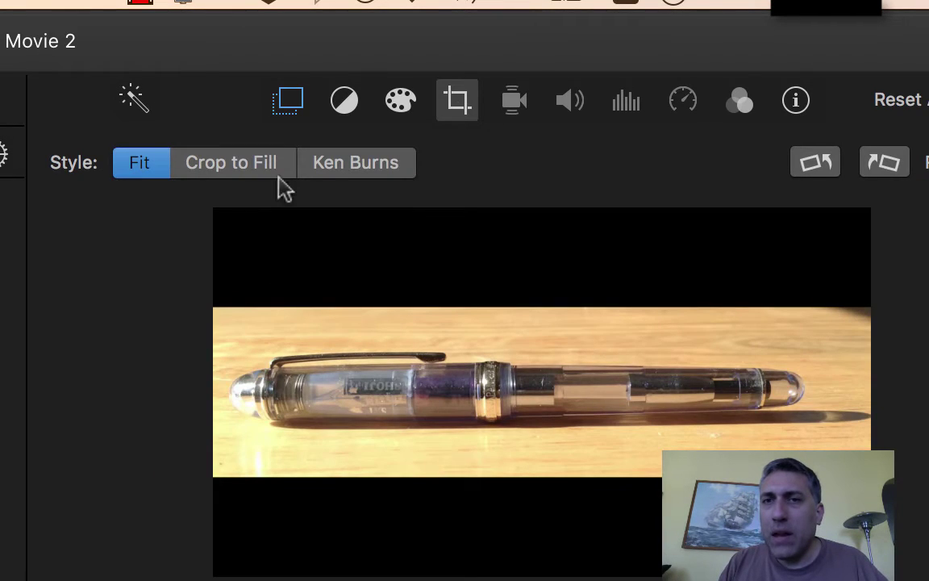
pyautogui.click(337, 171)
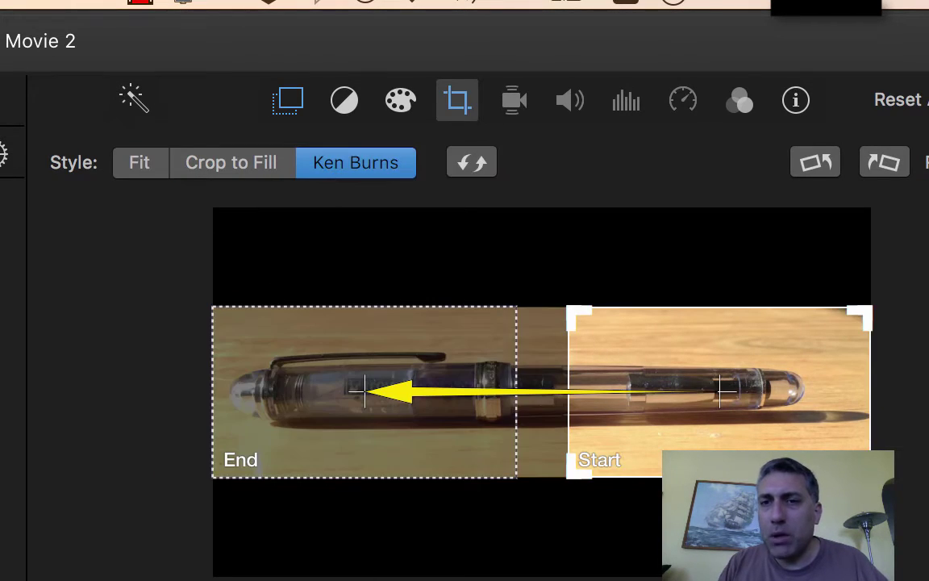
pyautogui.press('space')
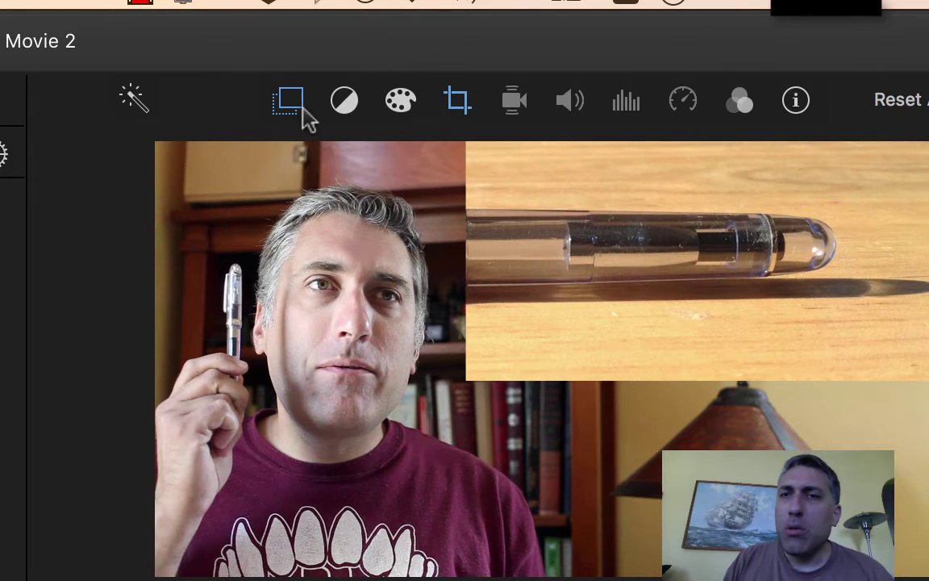
pyautogui.click(457, 101)
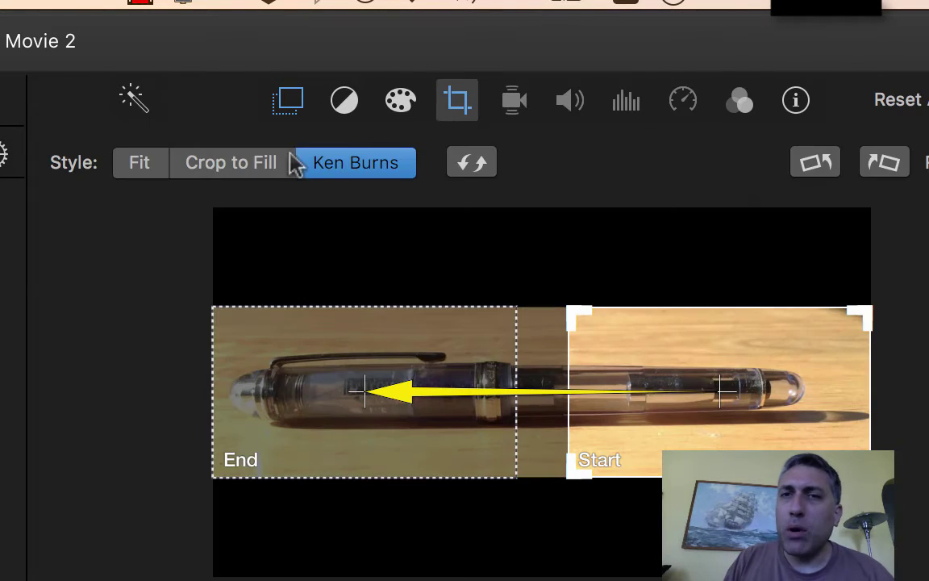
pyautogui.click(152, 177)
pyautogui.press('space')
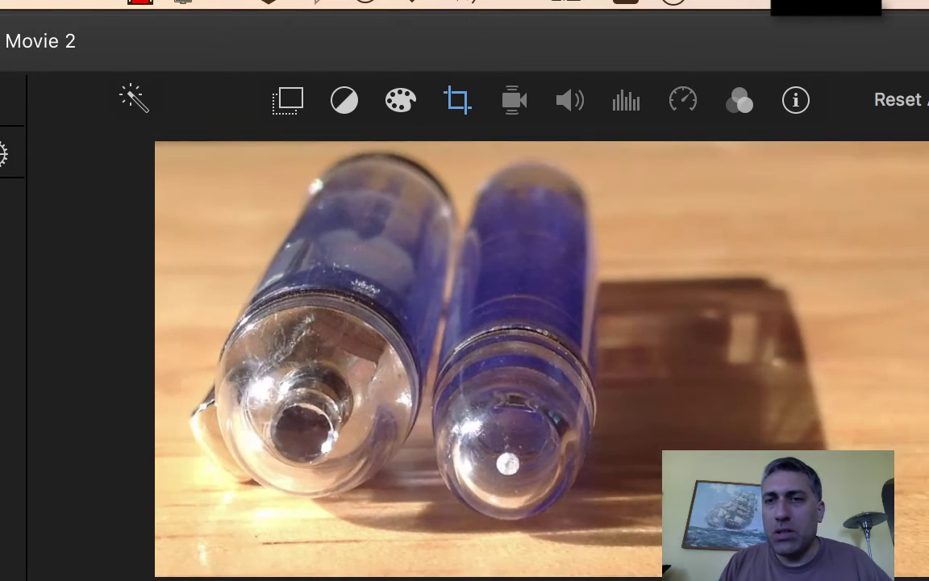
# Step: Give the two-vials photo a Ken Burns zoom with a smaller end frame over the bottle tips, then preview it
pyautogui.click(458, 103)
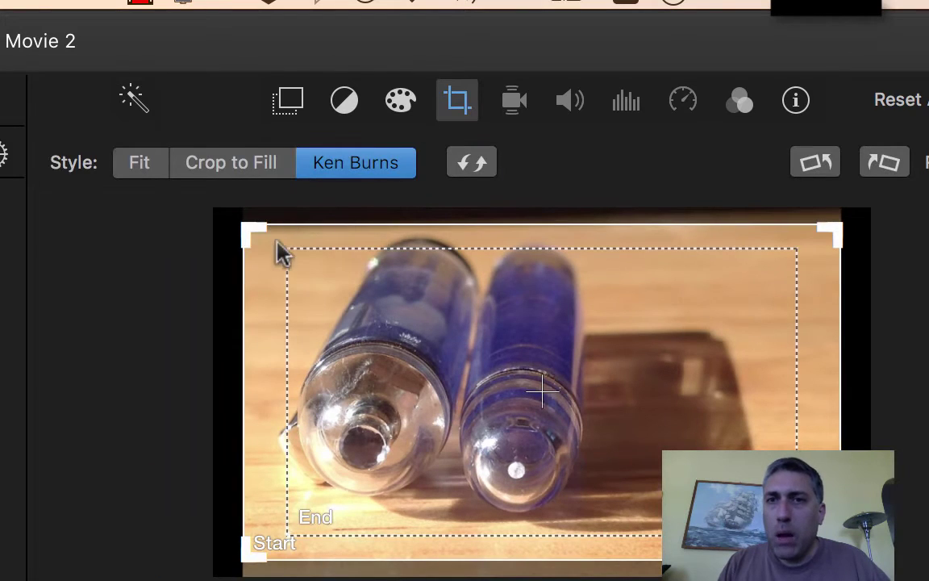
pyautogui.click(375, 343)
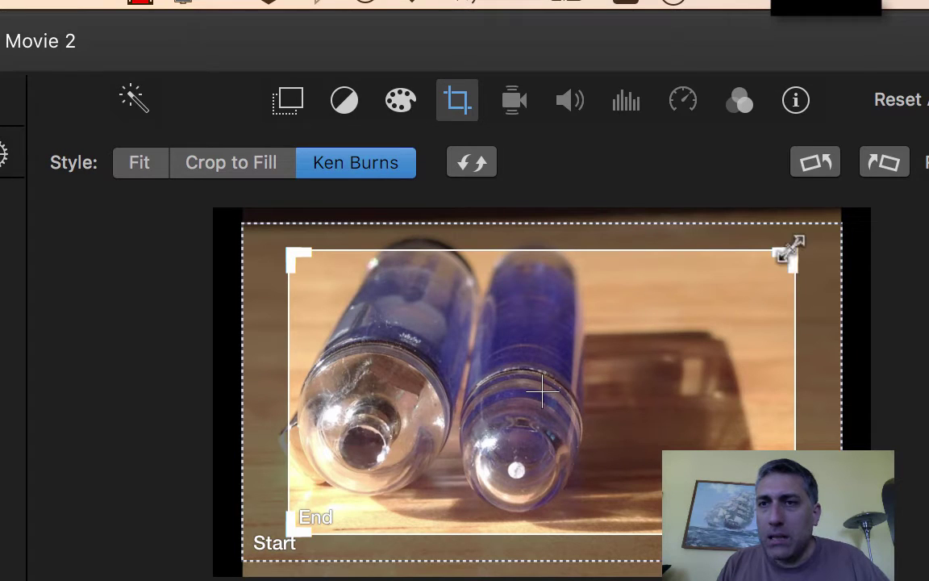
pyautogui.moveTo(788, 245); pyautogui.dragTo(670, 305)
pyautogui.moveTo(591, 447); pyautogui.dragTo(615, 476)
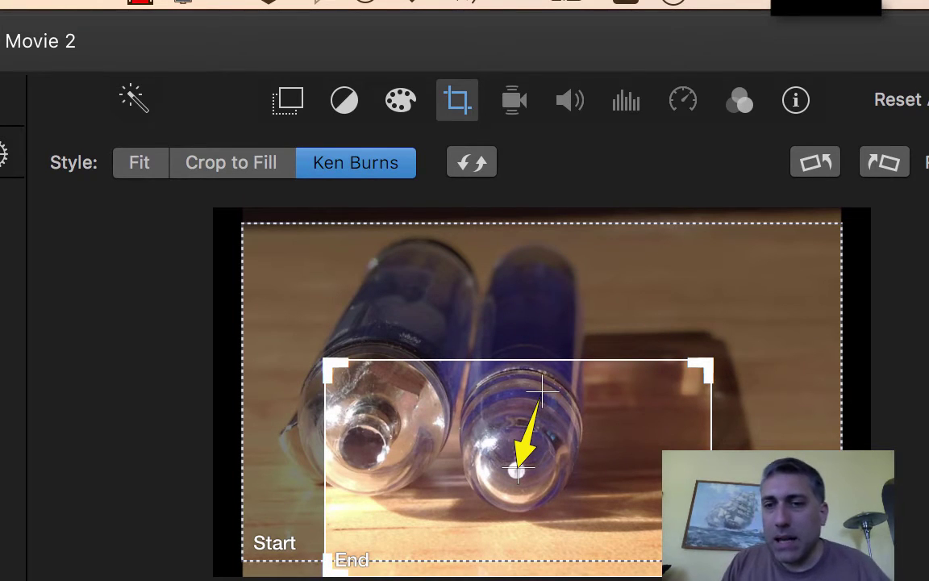
pyautogui.press('space')
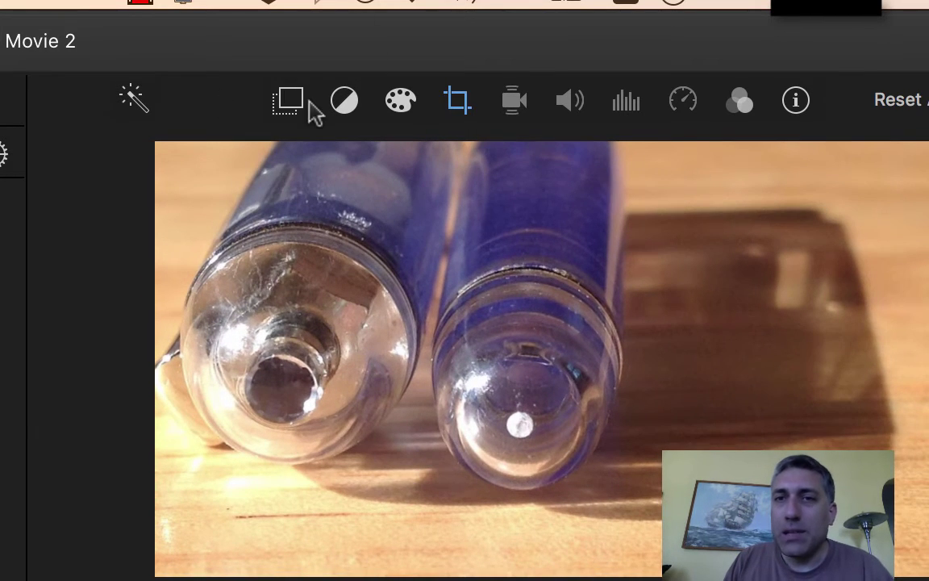
# Step: Enlarge the ink-bottles overlay as an upper-right picture-in-picture and add the pen-barrel cutaway after it
pyautogui.click(294, 102)
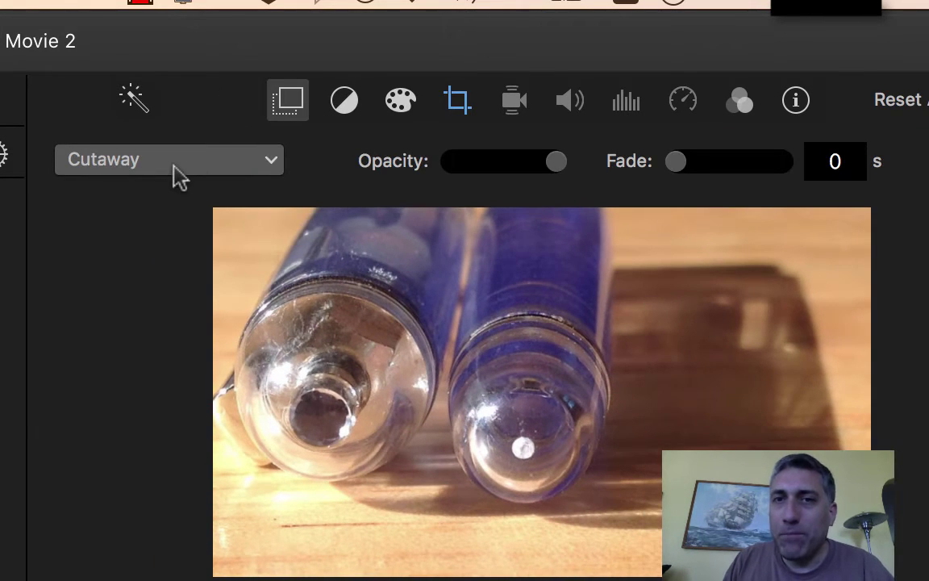
pyautogui.click(169, 161)
pyautogui.click(192, 276)
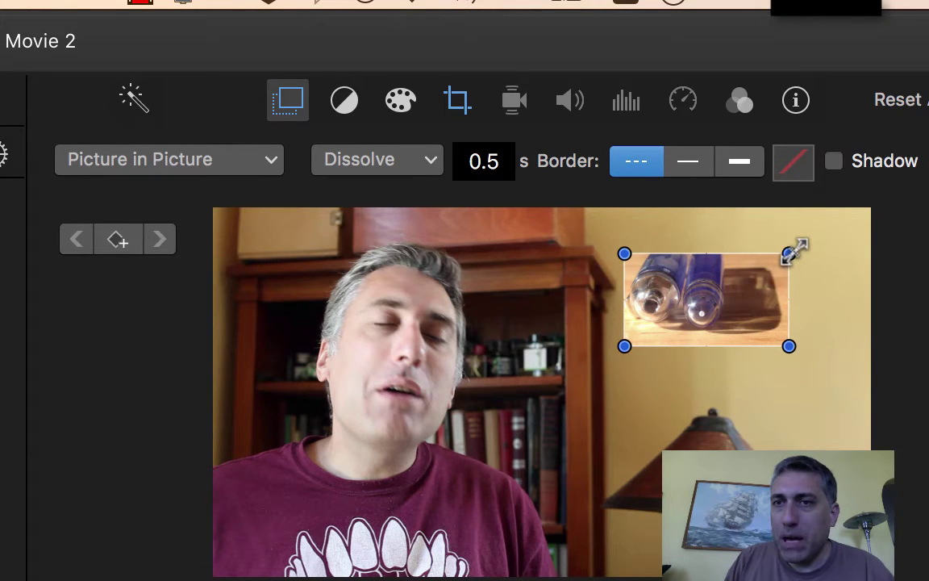
pyautogui.moveTo(794, 253); pyautogui.dragTo(840, 210)
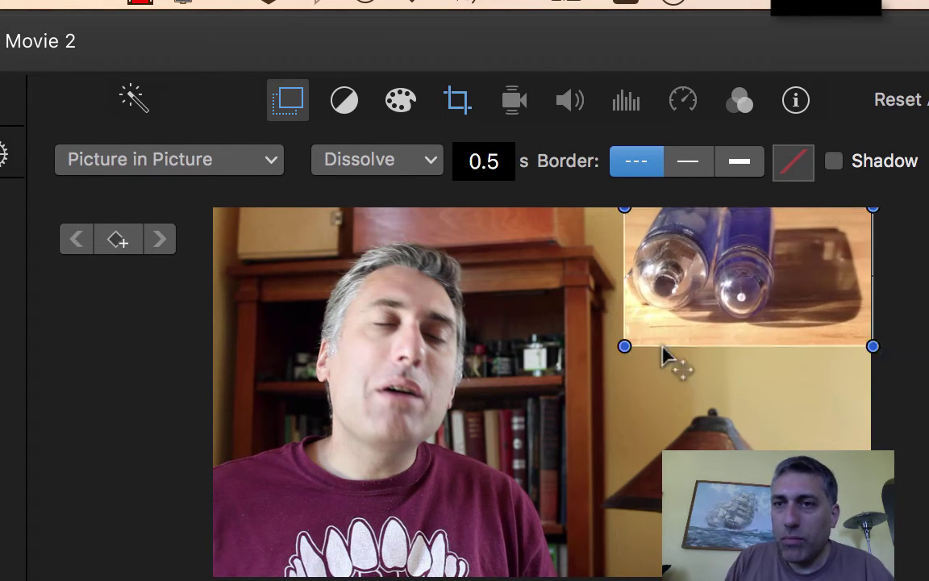
pyautogui.moveTo(624, 348); pyautogui.dragTo(580, 417)
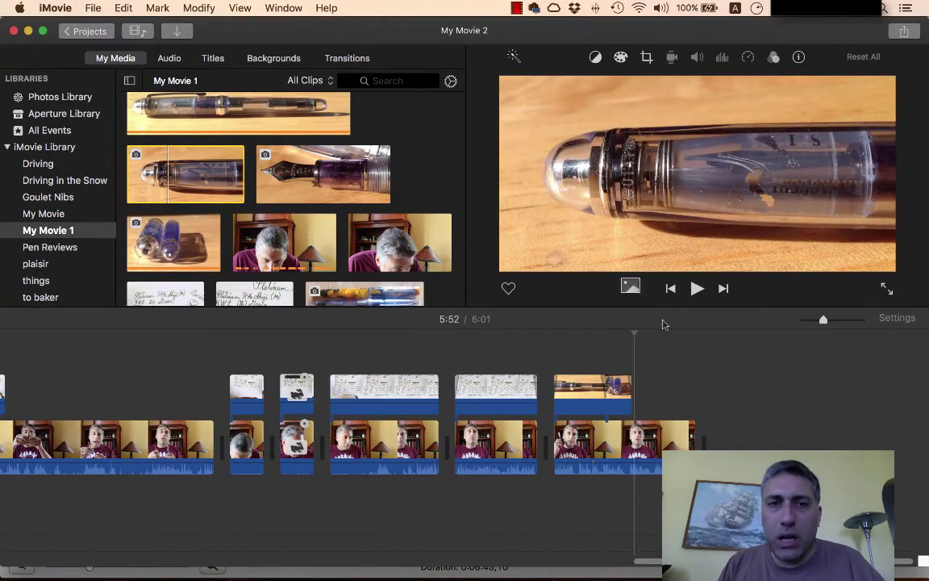
pyautogui.moveTo(663, 324); pyautogui.dragTo(660, 395)
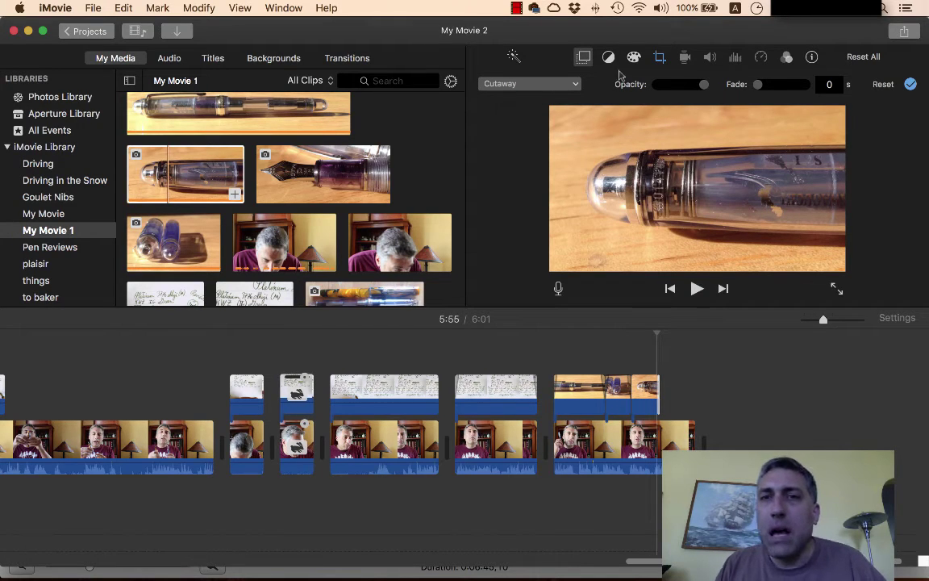
# Step: Set the pen-barrel clip to Picture in Picture and enlarge the inset across the upper right
pyautogui.click(531, 84)
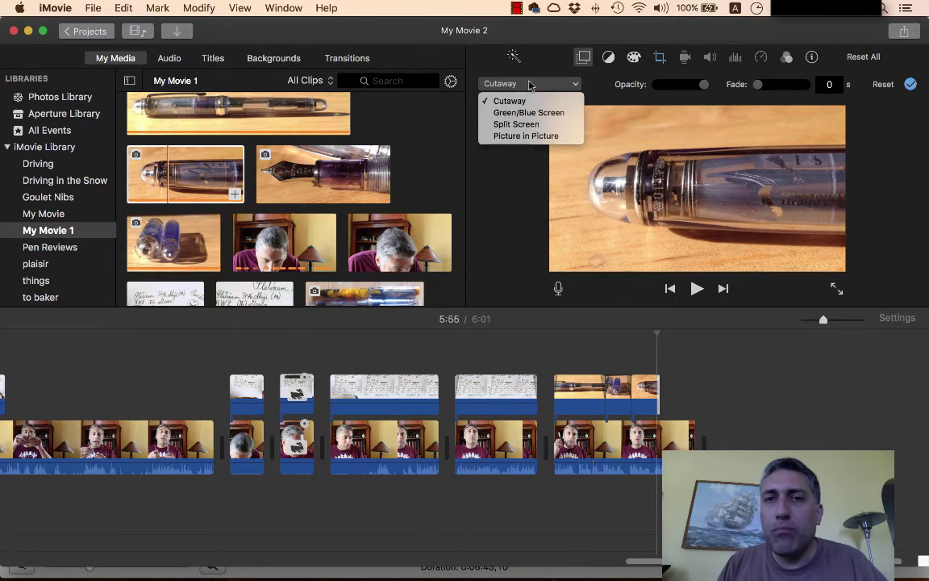
pyautogui.click(813, 112)
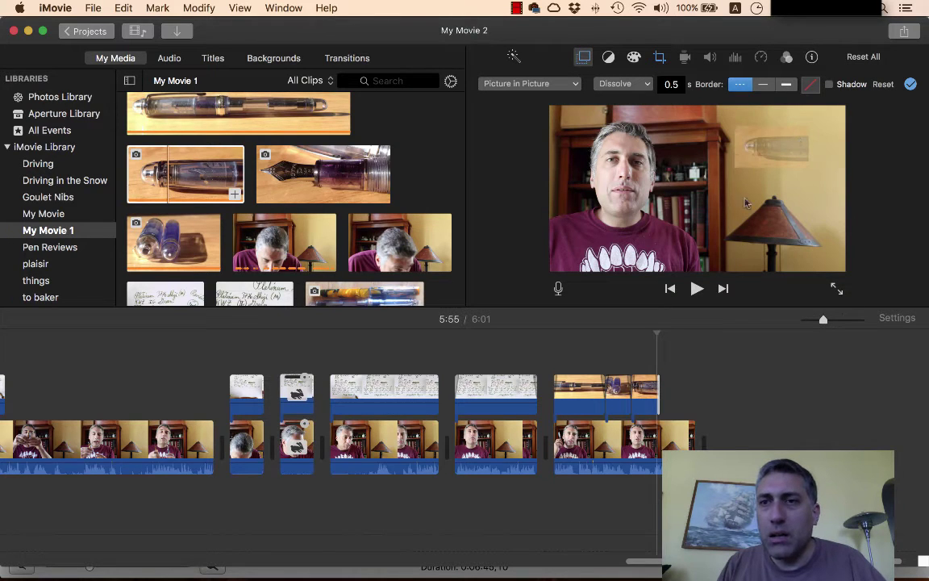
pyautogui.click(638, 395)
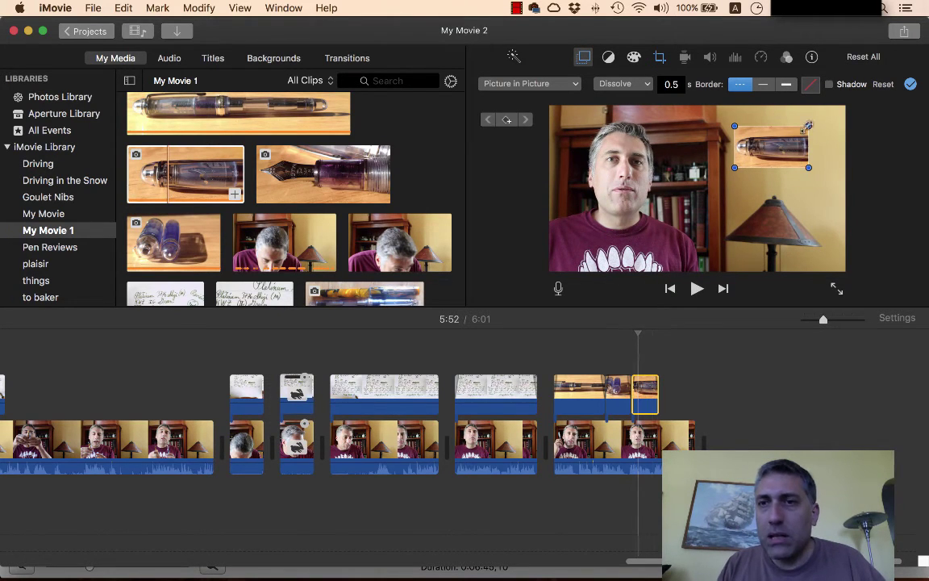
pyautogui.moveTo(806, 126); pyautogui.dragTo(833, 108)
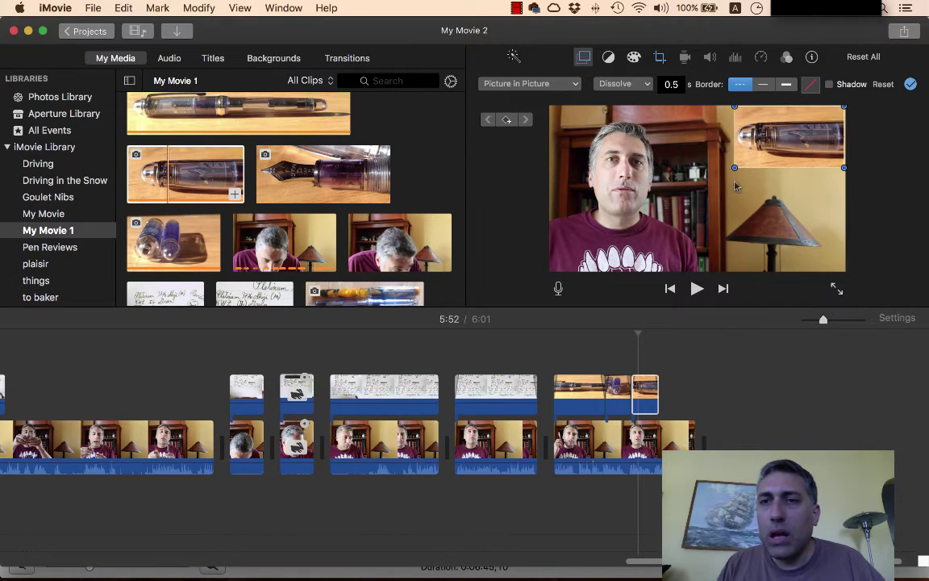
pyautogui.moveTo(715, 179); pyautogui.dragTo(702, 201)
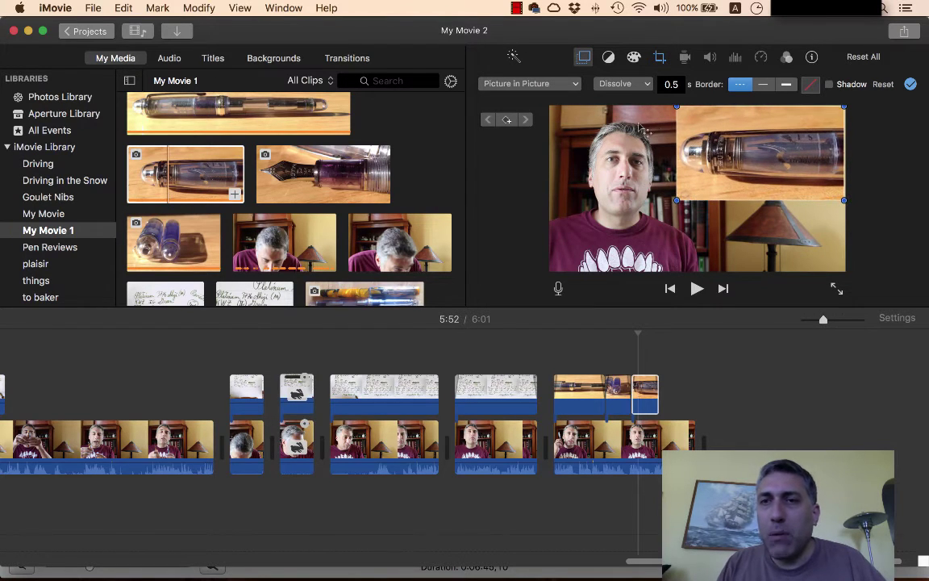
pyautogui.click(662, 62)
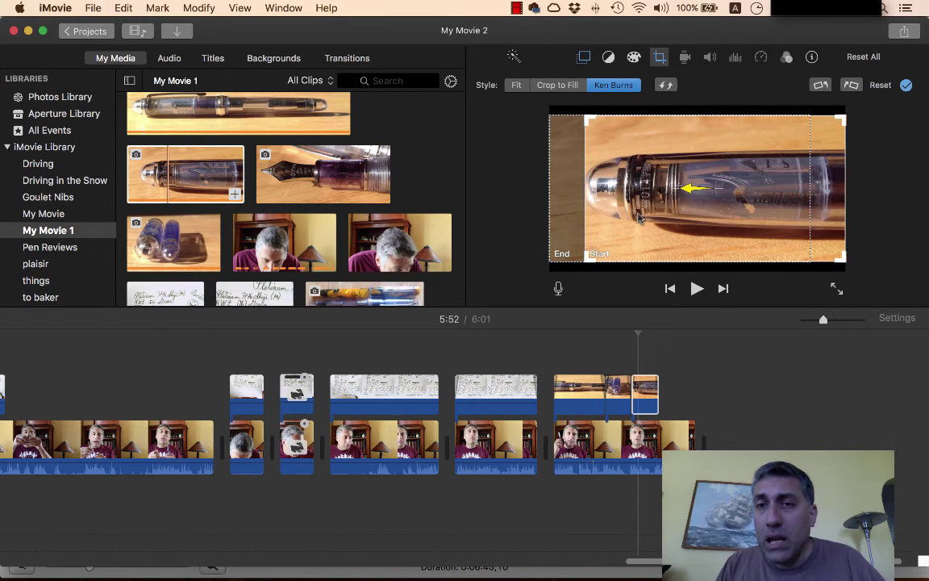
# Step: Set the barrel inset's crop to Fit so the whole photo shows without pan-and-zoom
pyautogui.click(573, 180)
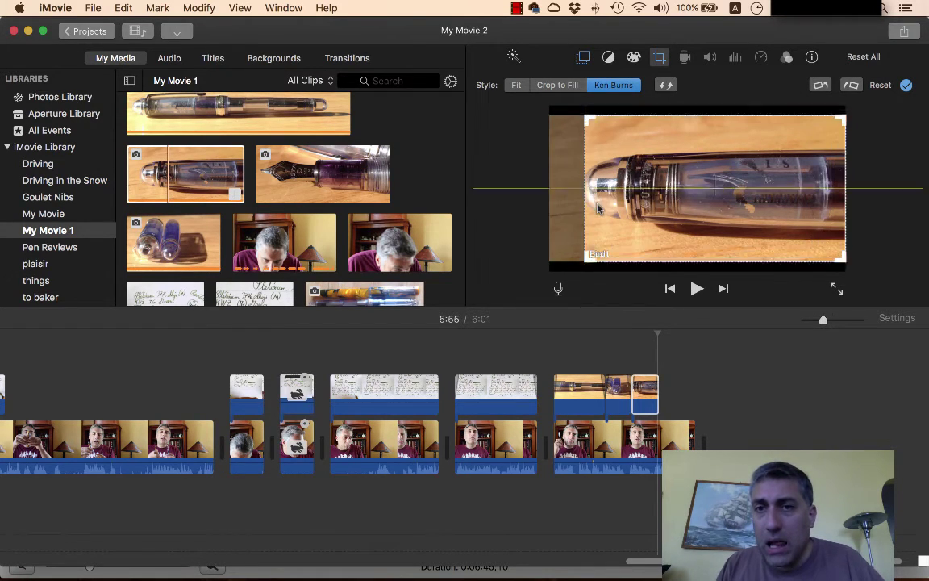
pyautogui.click(516, 86)
pyautogui.click(712, 380)
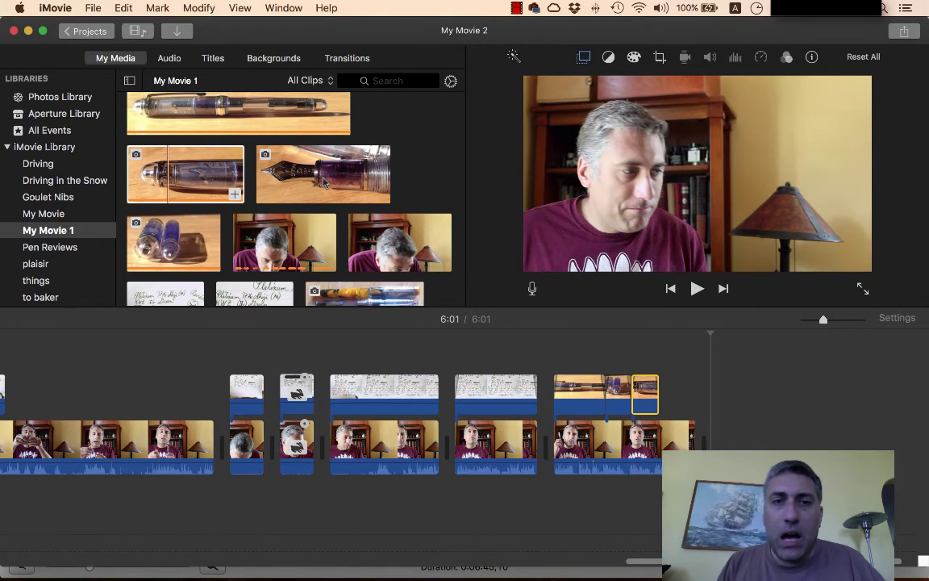
# Step: Add the pen-nib photo as a cutaway at the end, trimmed to 5.5 seconds
pyautogui.moveTo(320, 183); pyautogui.dragTo(661, 385)
pyautogui.moveTo(720, 394); pyautogui.dragTo(694, 395)
pyautogui.click(677, 405)
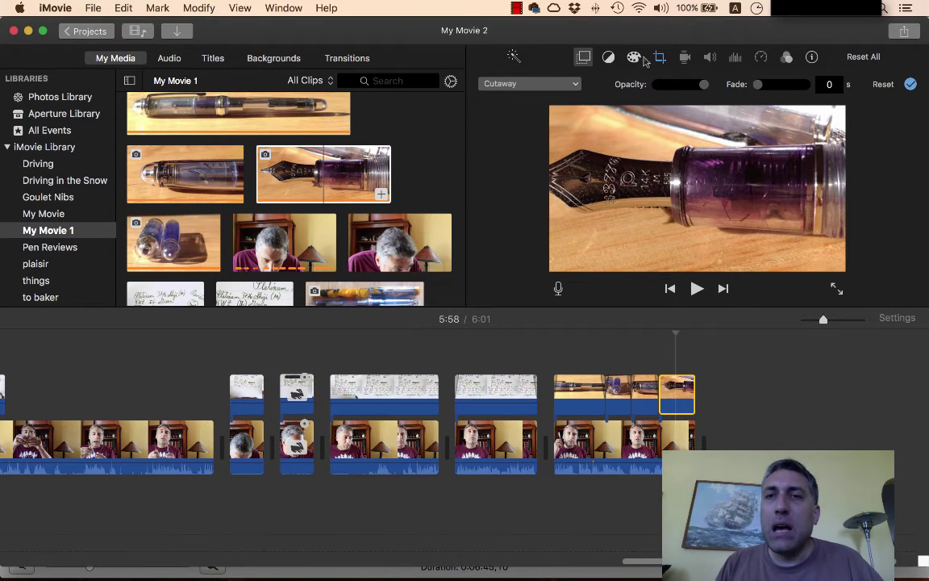
# Step: Give the nib cutaway a Ken Burns move panning left, with a smaller end frame over the nib
pyautogui.click(660, 57)
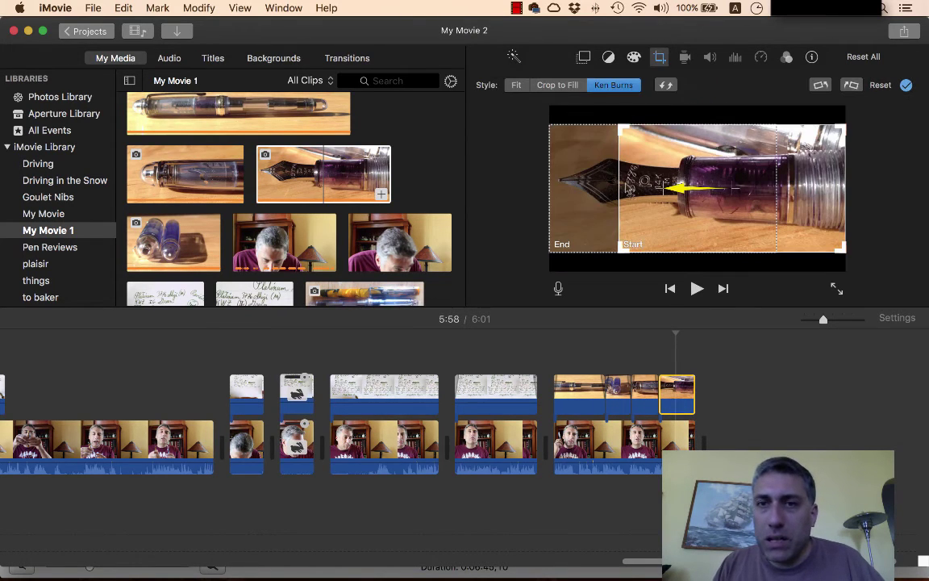
pyautogui.moveTo(683, 198); pyautogui.dragTo(634, 198)
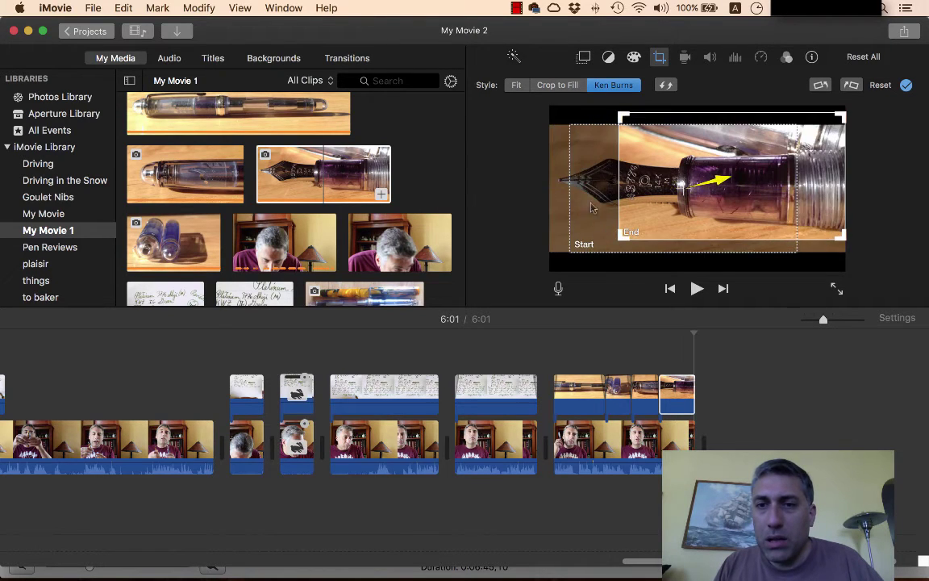
pyautogui.moveTo(556, 206); pyautogui.dragTo(560, 207)
pyautogui.click(793, 182)
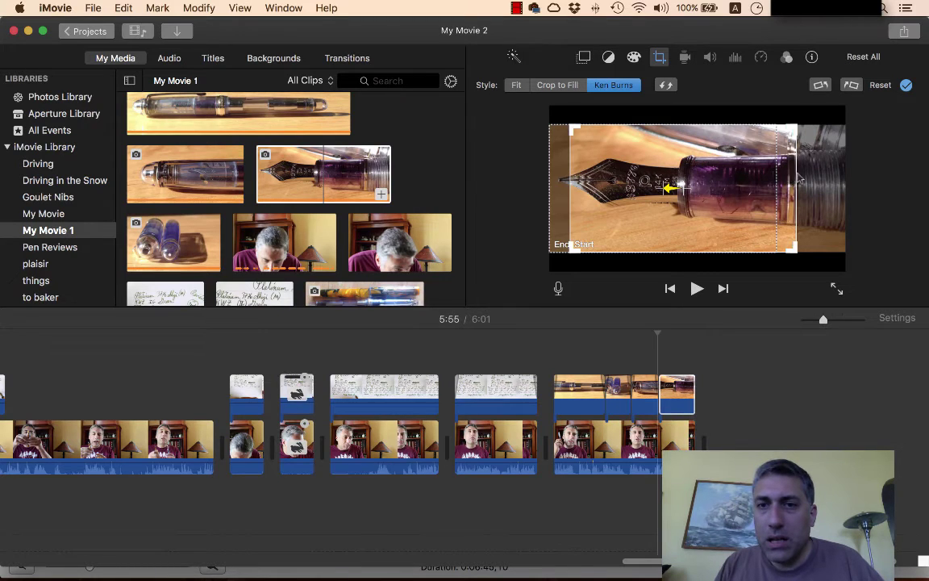
pyautogui.moveTo(793, 179)
pyautogui.mouseDown()
pyautogui.moveTo(772, 179)
pyautogui.moveTo(782, 178)
pyautogui.mouseUp()
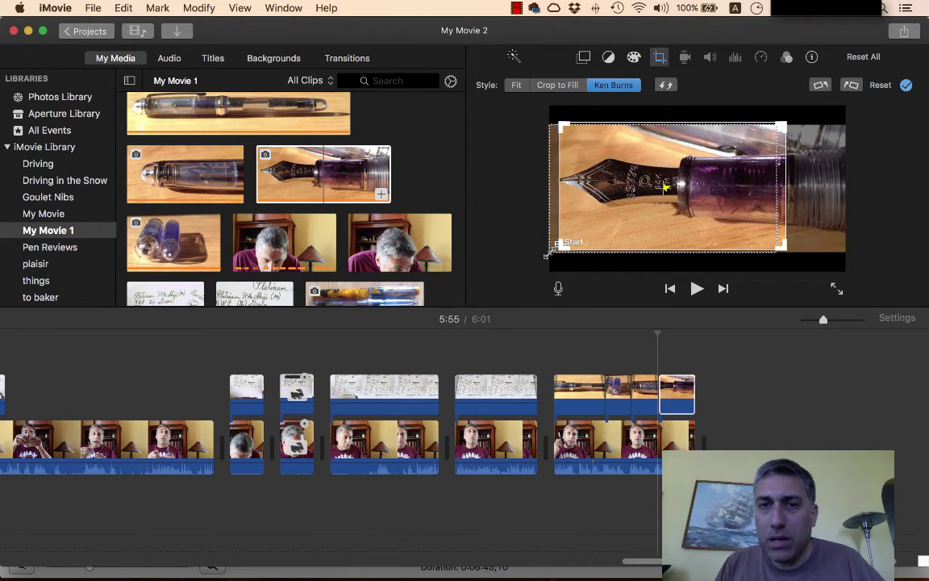
pyautogui.moveTo(549, 257); pyautogui.dragTo(584, 229)
pyautogui.moveTo(700, 185); pyautogui.dragTo(674, 185)
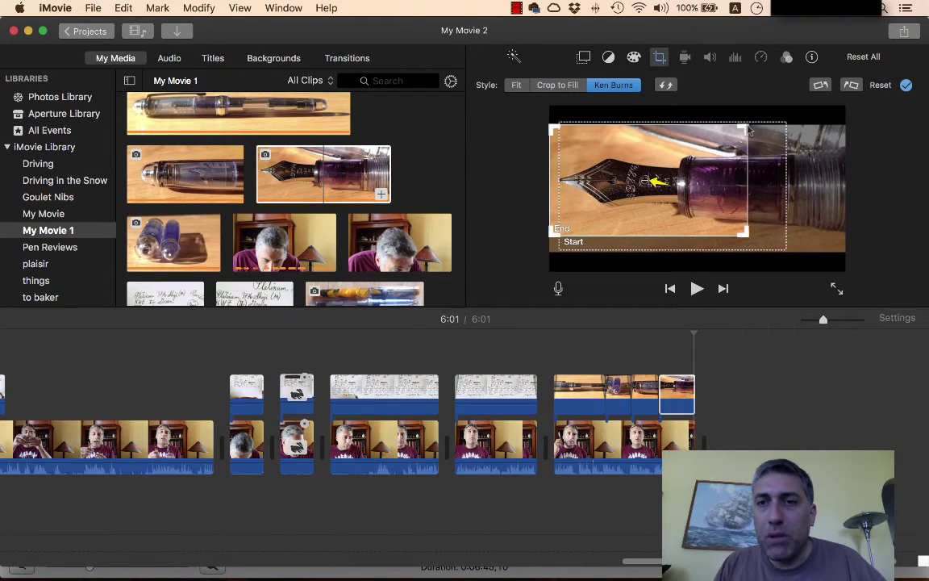
pyautogui.moveTo(743, 129); pyautogui.dragTo(717, 147)
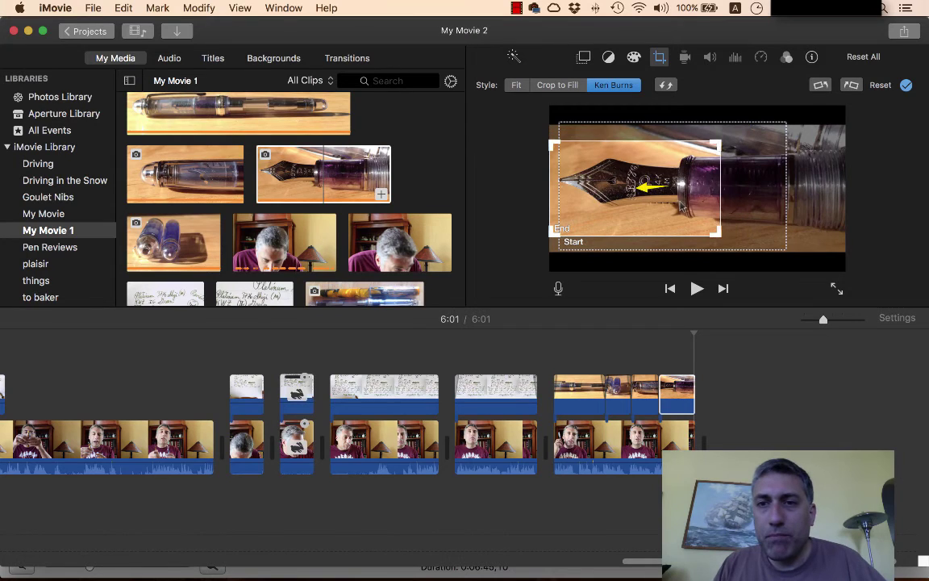
pyautogui.moveTo(681, 206); pyautogui.dragTo(680, 205)
pyautogui.moveTo(748, 207); pyautogui.dragTo(739, 207)
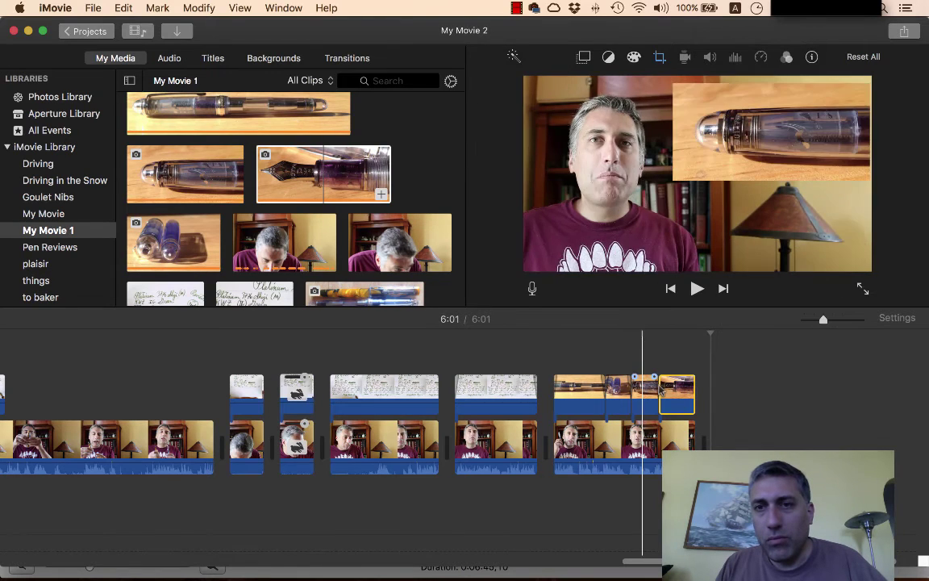
# Step: Set the nib cutaway to Picture in Picture and enlarge the inset into the top-right corner
pyautogui.click(675, 386)
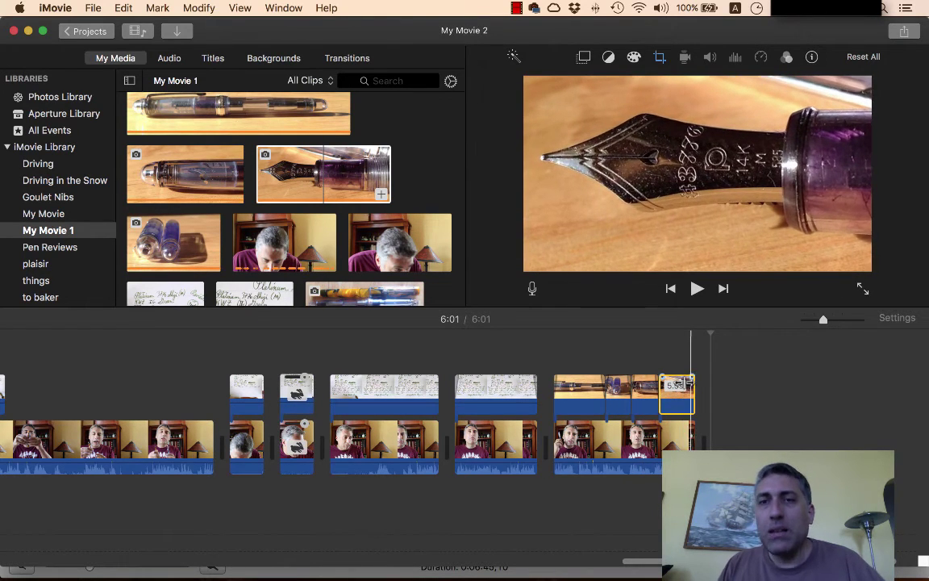
pyautogui.click(585, 58)
pyautogui.click(554, 84)
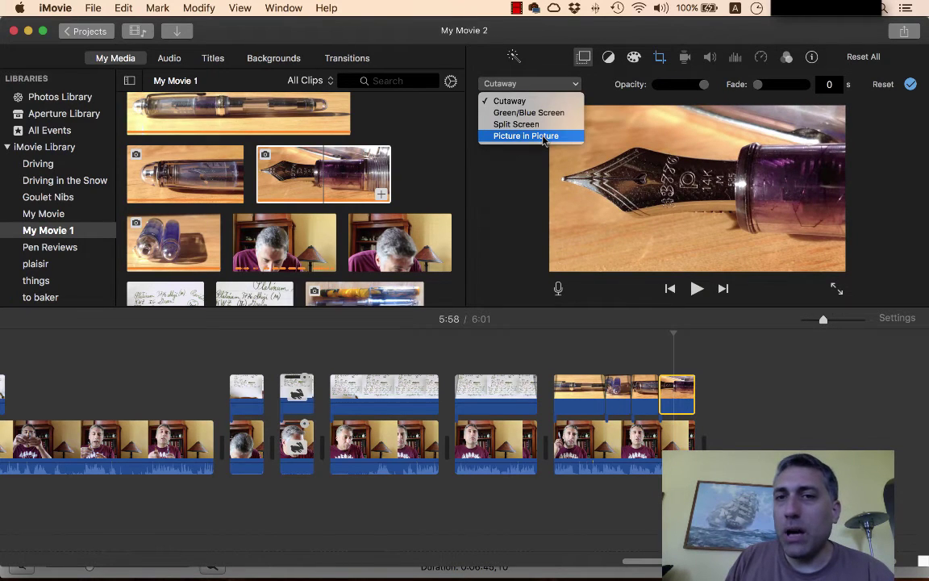
pyautogui.click(516, 126)
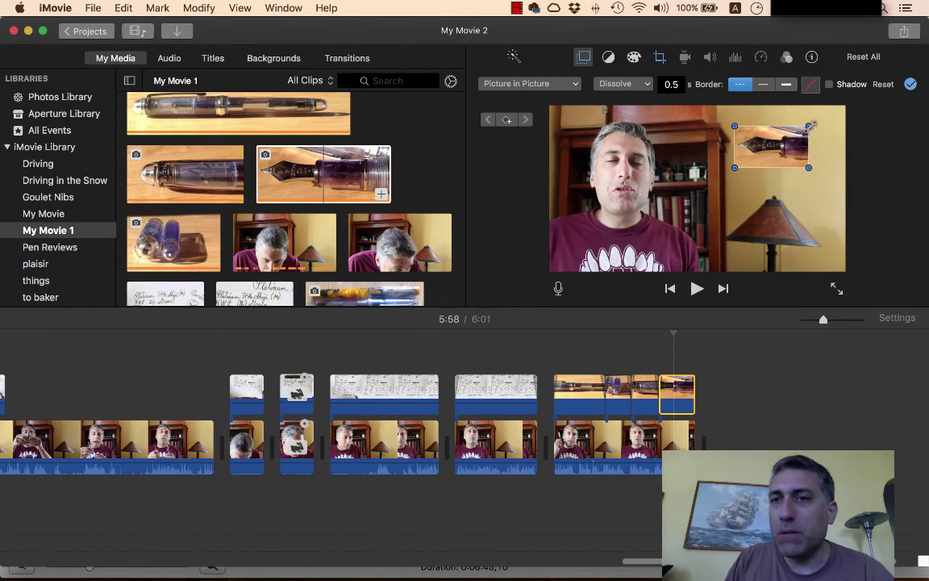
pyautogui.moveTo(815, 119); pyautogui.dragTo(835, 103)
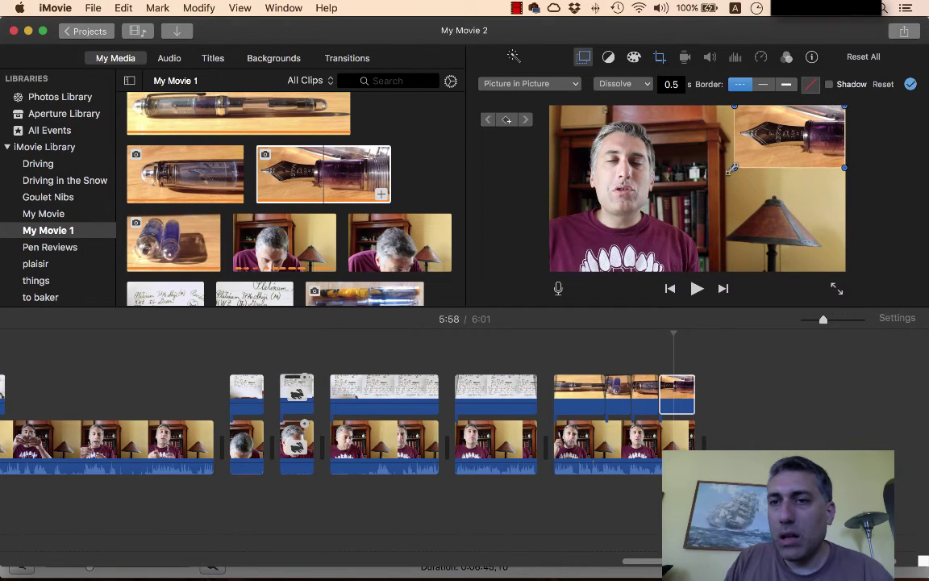
pyautogui.moveTo(732, 169); pyautogui.dragTo(677, 200)
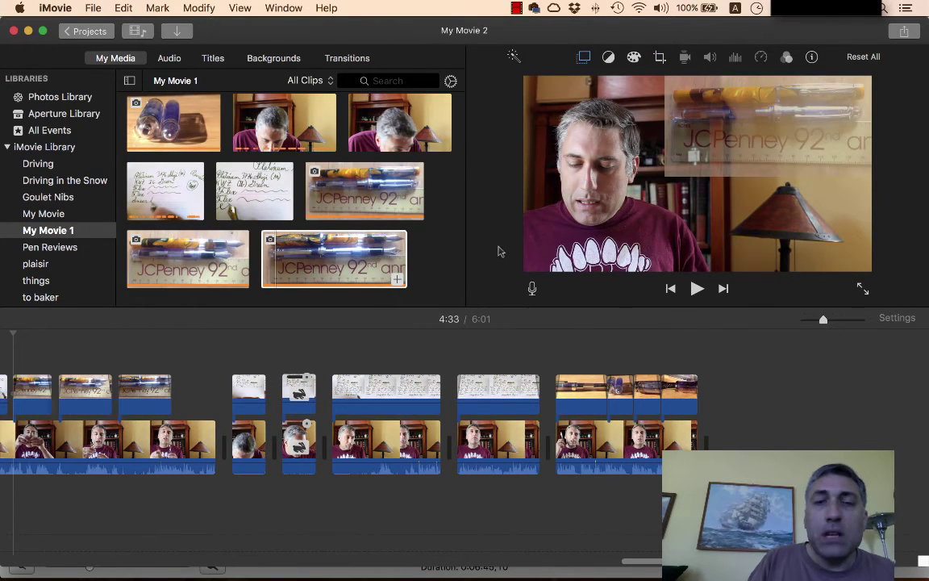
# Step: Look through the transitions, backgrounds and audio browsers, then show the Titles grid scrolled to Lower Third styles
pyautogui.scroll(5, 273, 224)
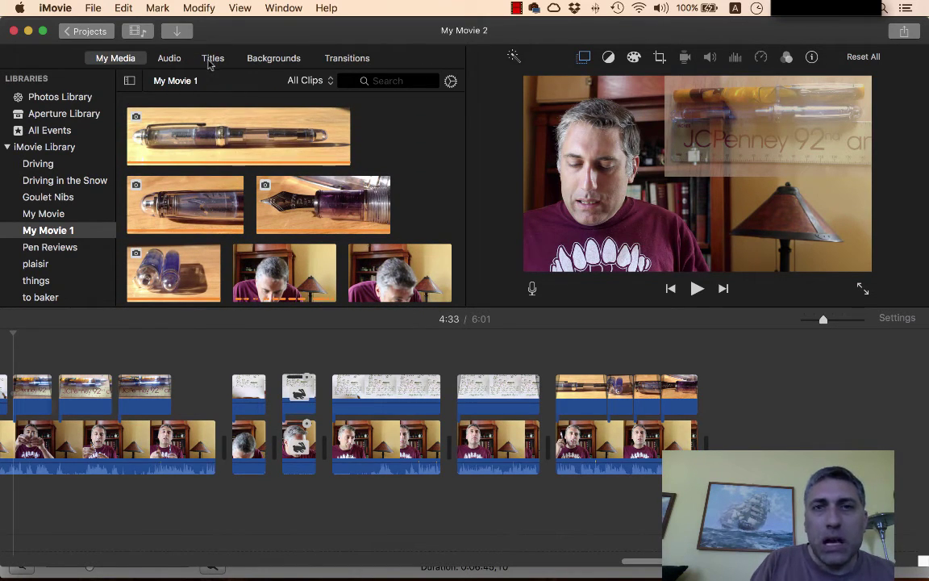
pyautogui.click(347, 58)
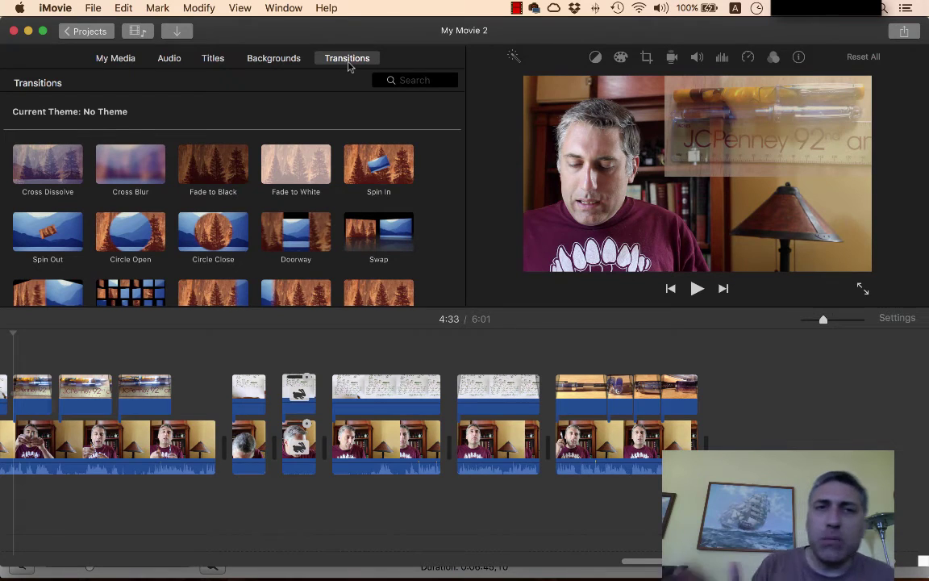
pyautogui.click(257, 65)
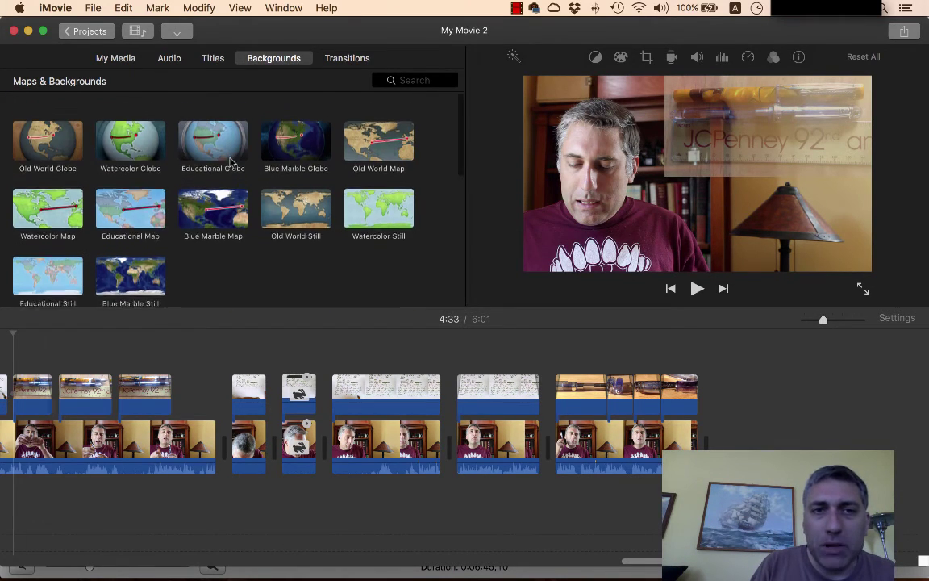
pyautogui.scroll(-10, 230, 162)
pyautogui.scroll(10, 236, 135)
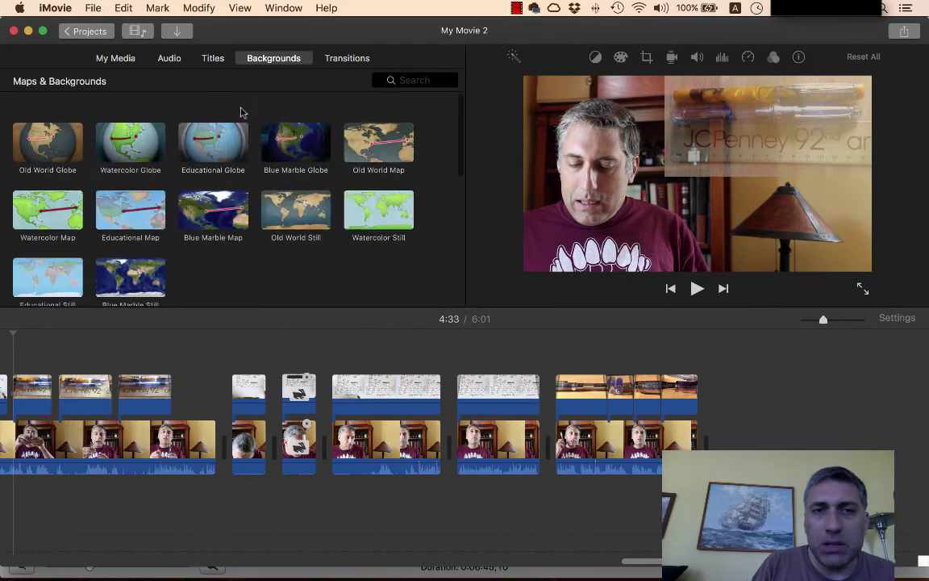
pyautogui.click(213, 61)
pyautogui.scroll(-10, 265, 291)
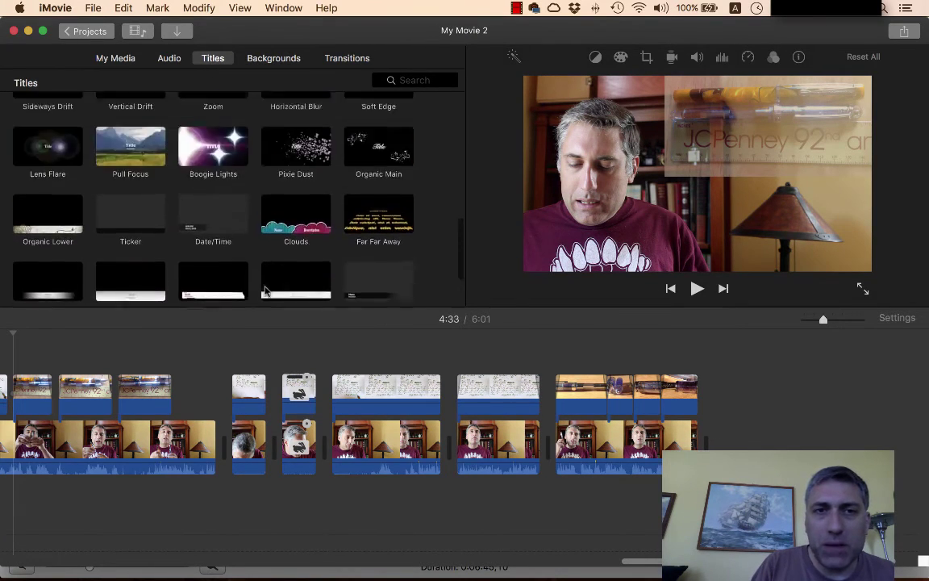
pyautogui.scroll(10, 265, 291)
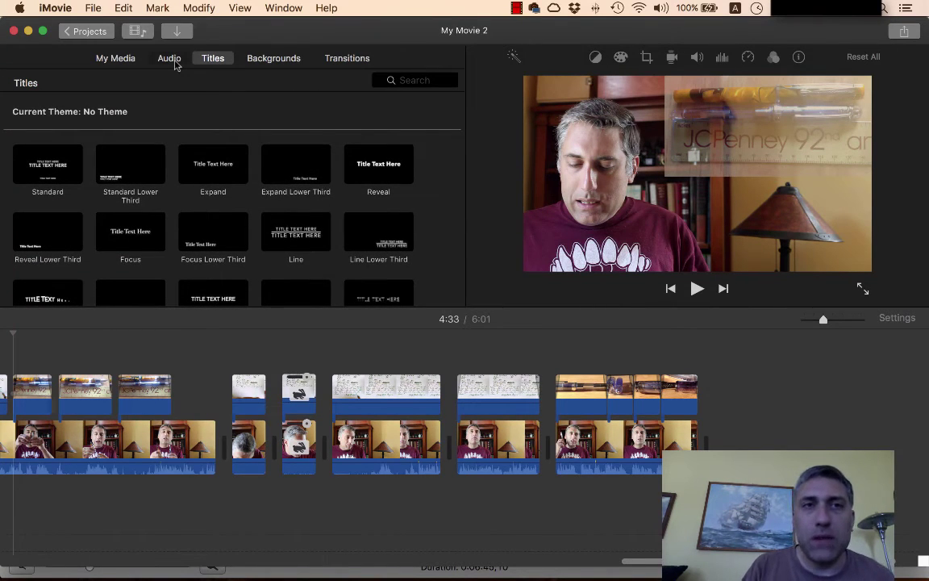
pyautogui.click(175, 65)
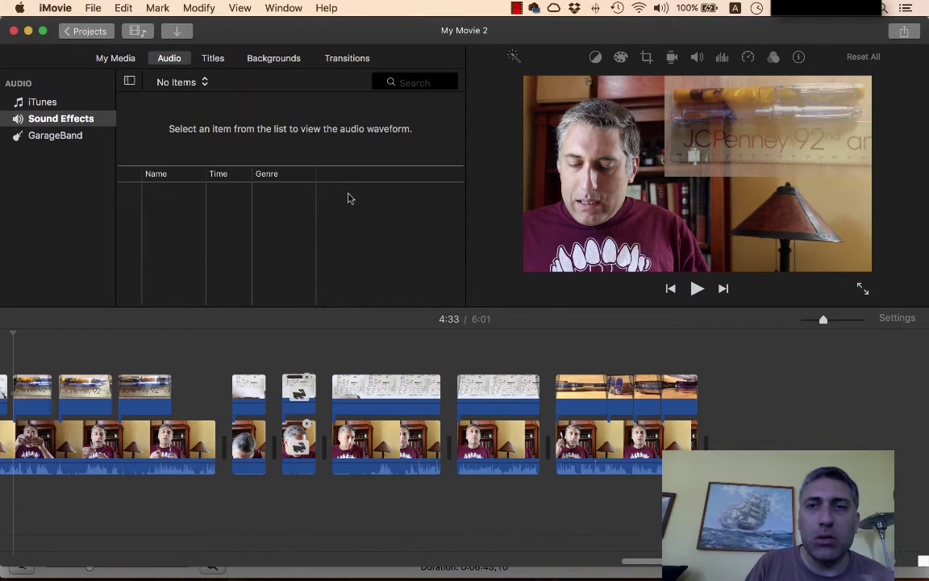
pyautogui.click(212, 60)
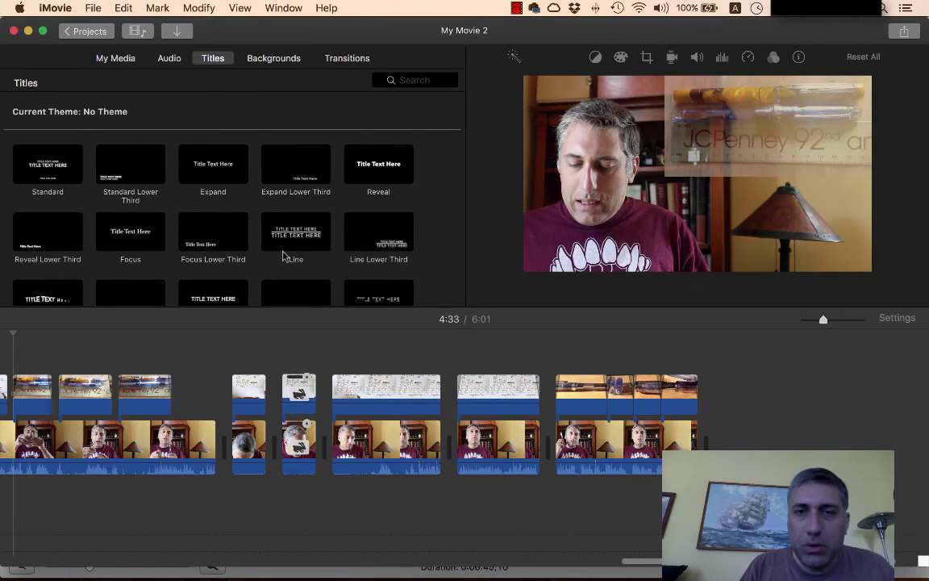
pyautogui.scroll(-2, 282, 256)
pyautogui.scroll(-3, 284, 253)
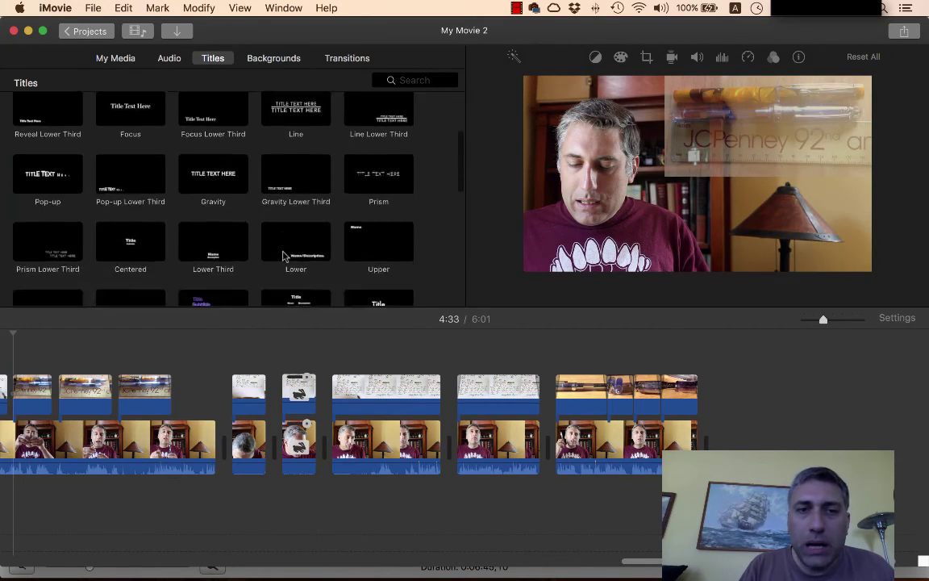
# Step: Add a Lower title reading 'Capped: 14 cm' over the pen-measuring clip, lengthened to 5.8s
pyautogui.moveTo(295, 230); pyautogui.dragTo(35, 363)
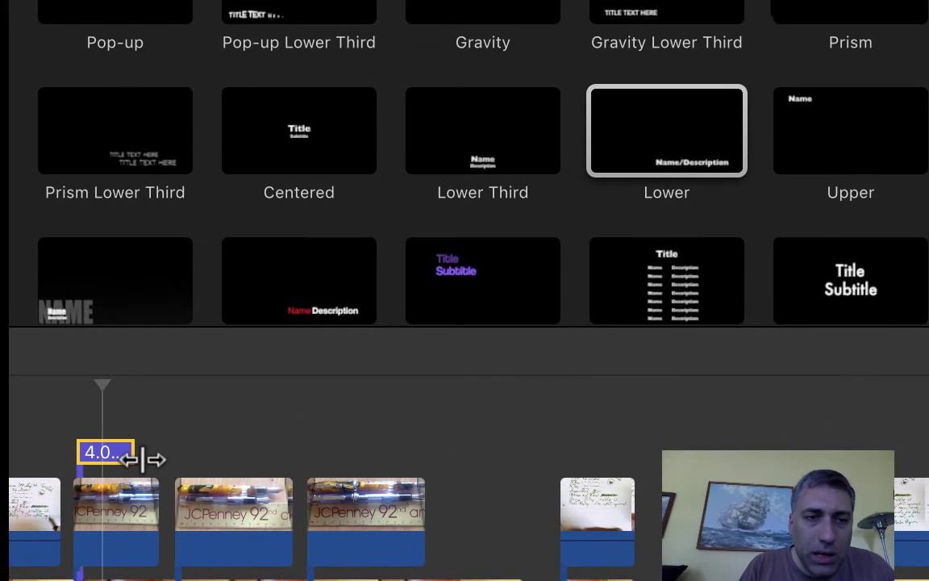
pyautogui.moveTo(135, 452); pyautogui.dragTo(161, 456)
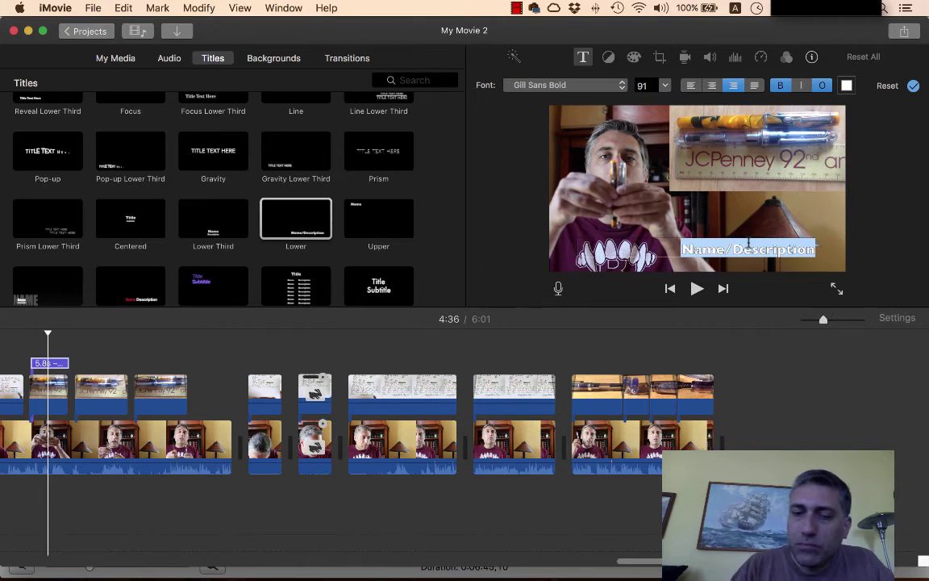
pyautogui.write('Capped:')
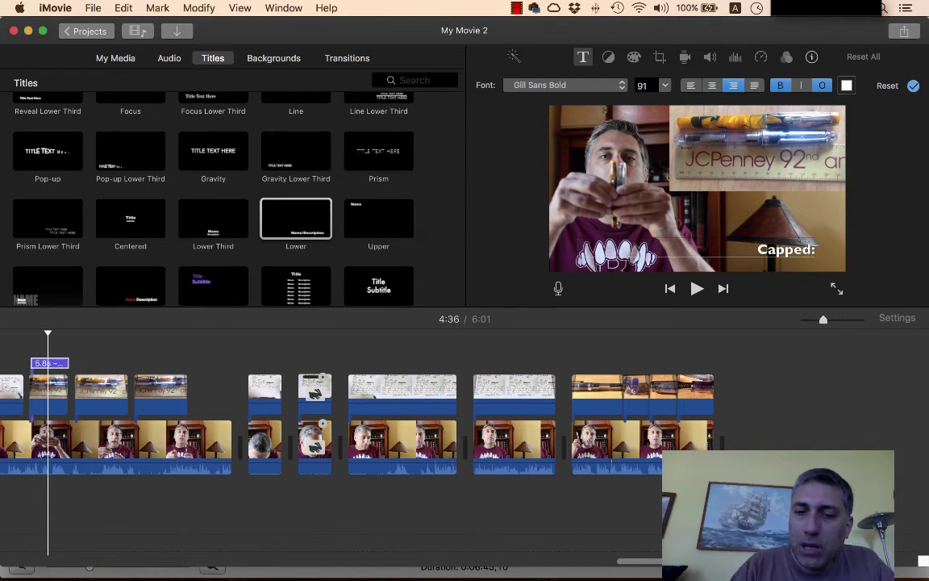
pyautogui.write(' 14 cm')
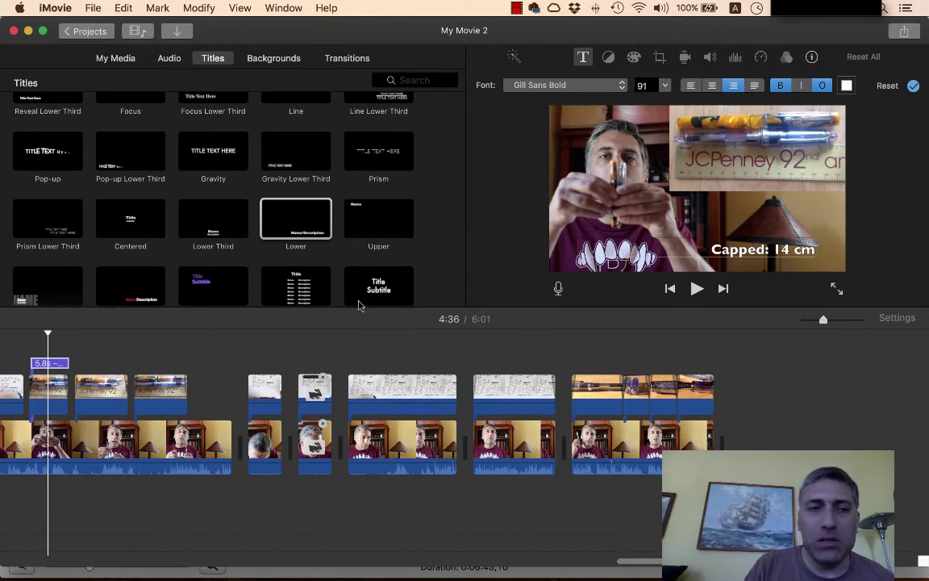
pyautogui.click(72, 366)
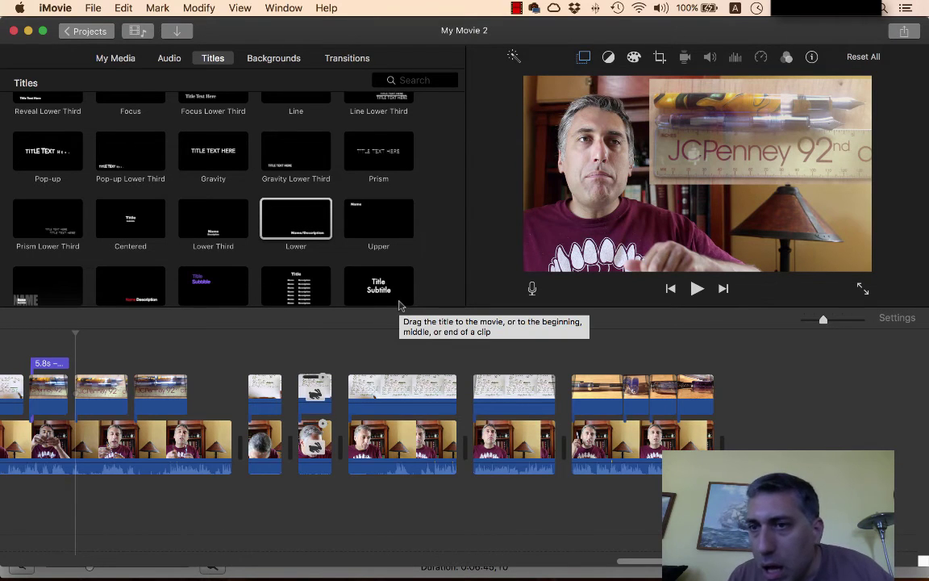
# Step: Insert the Retro background clip at the very start of the movie
pyautogui.hscroll(-10, 292, 365)
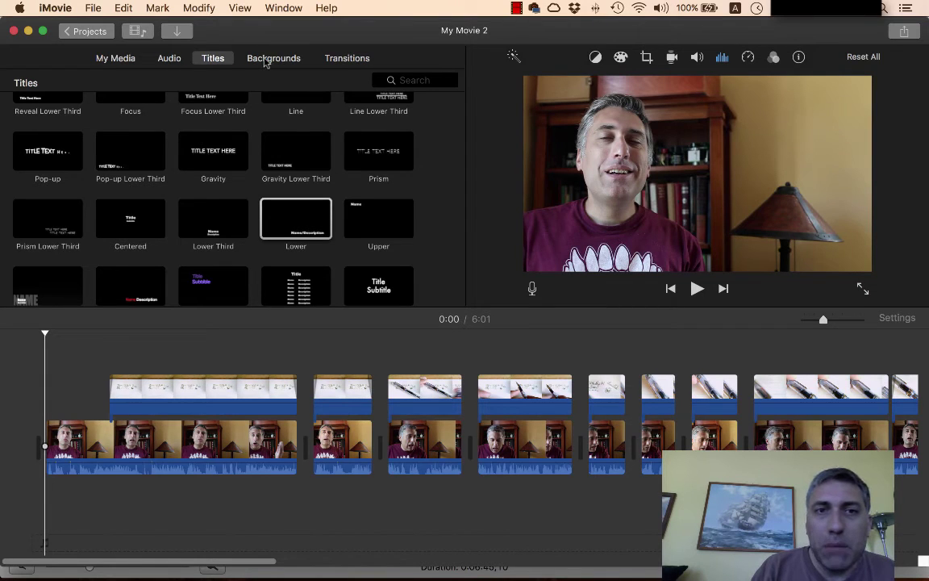
pyautogui.click(266, 60)
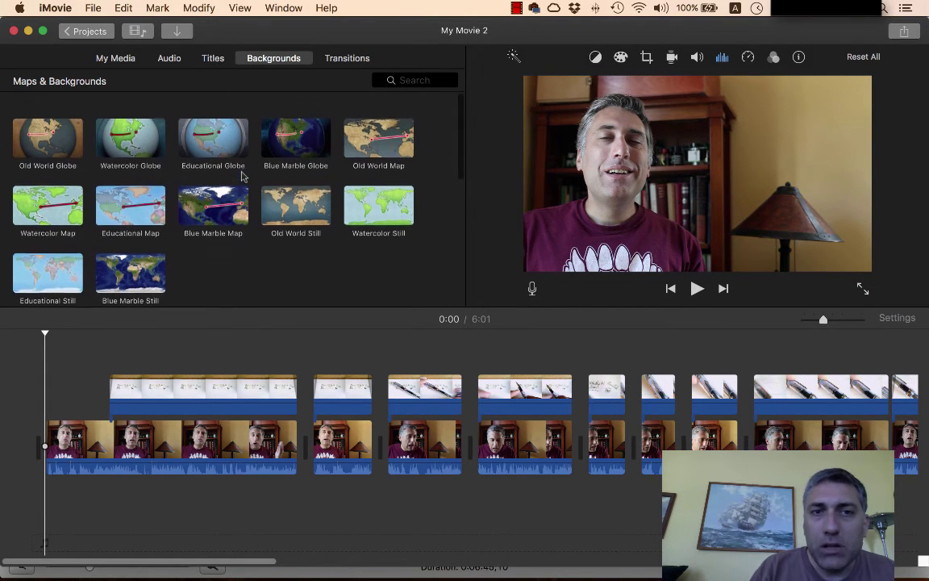
pyautogui.scroll(-5, 244, 176)
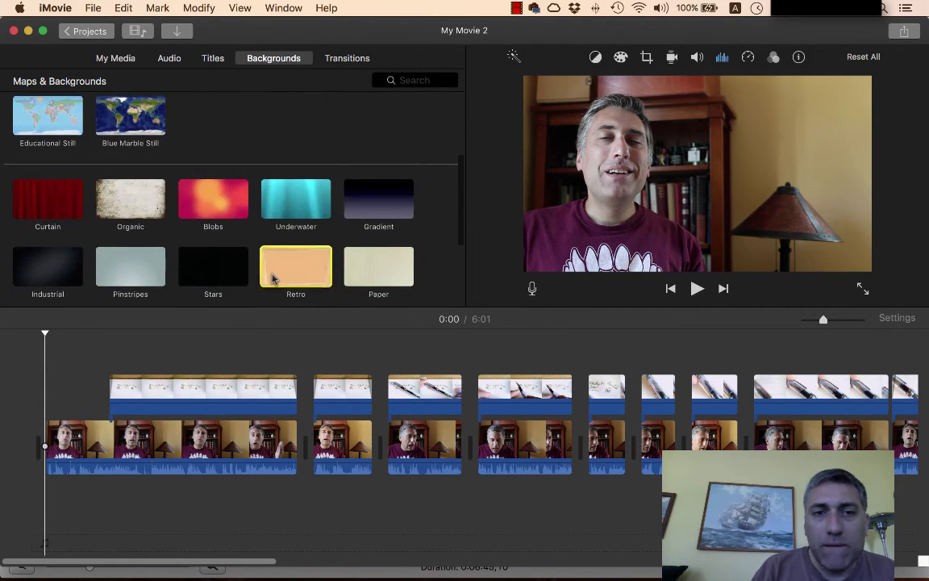
pyautogui.moveTo(273, 278); pyautogui.dragTo(79, 448)
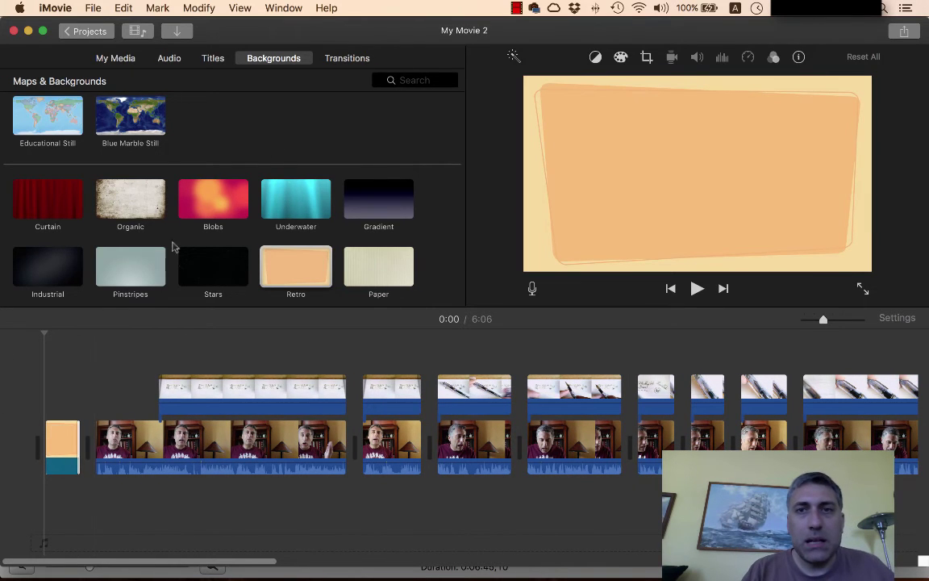
# Step: Add a Focus title over the Retro background and stretch it to 6.1 seconds
pyautogui.click(213, 59)
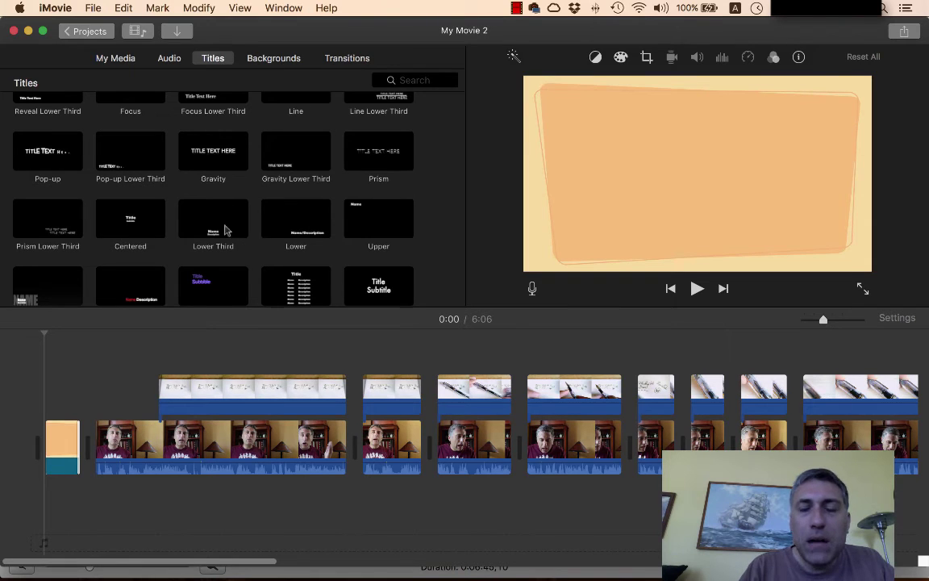
pyautogui.scroll(5, 144, 224)
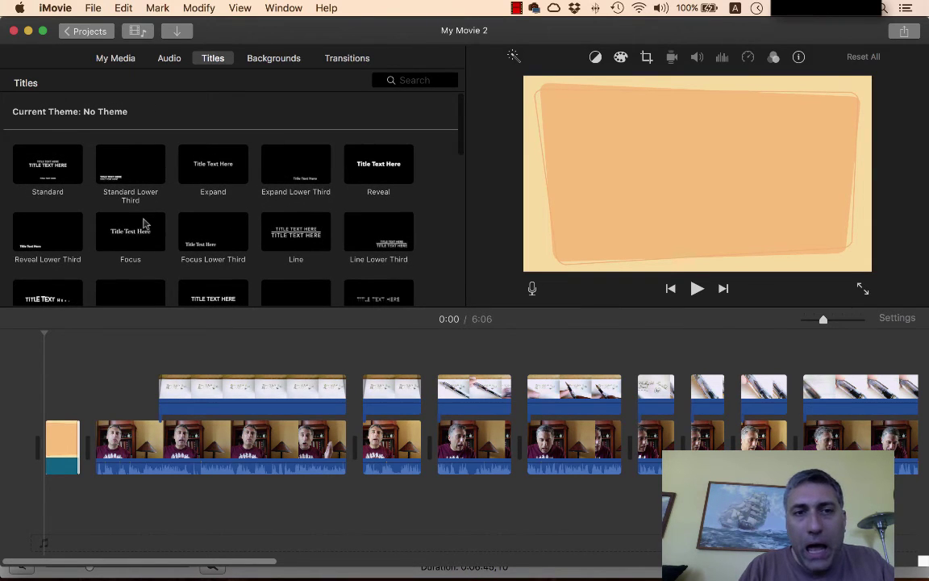
pyautogui.moveTo(149, 232); pyautogui.dragTo(56, 408)
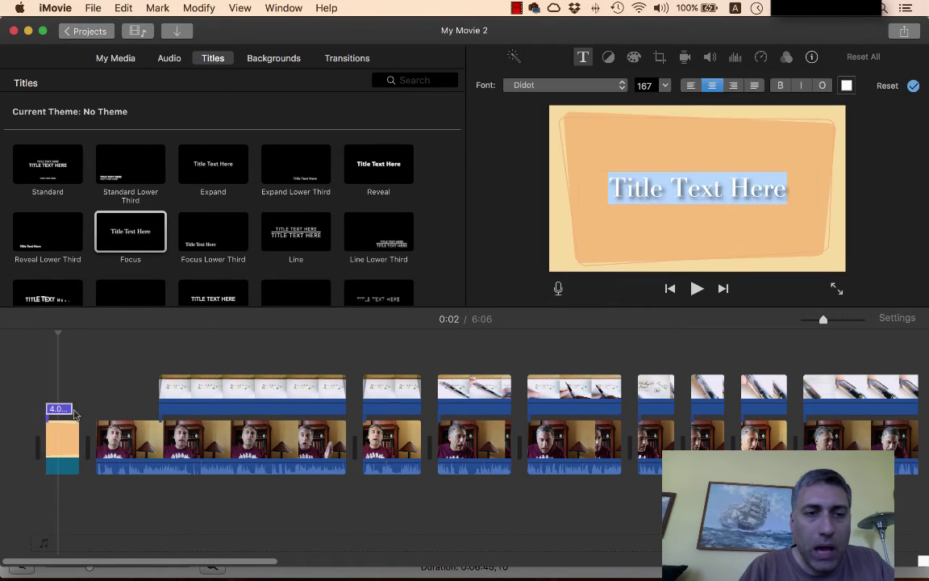
pyautogui.click(75, 409)
pyautogui.moveTo(77, 409); pyautogui.dragTo(103, 416)
pyautogui.click(64, 382)
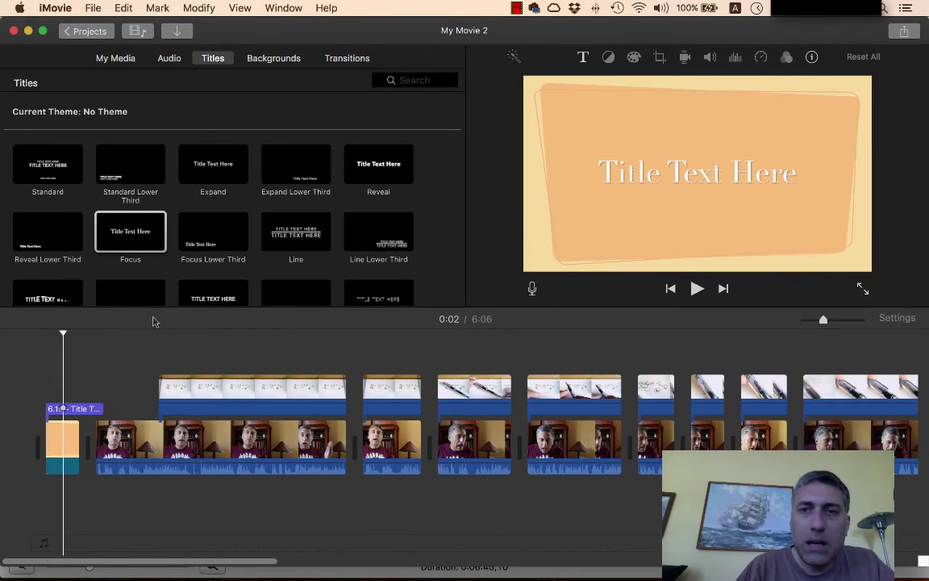
pyautogui.click(660, 170)
# Step: Change the opening title to 'Platinum 3776 Shoji (M)' and colour the text Tungsten grey
pyautogui.doubleClick(660, 179)
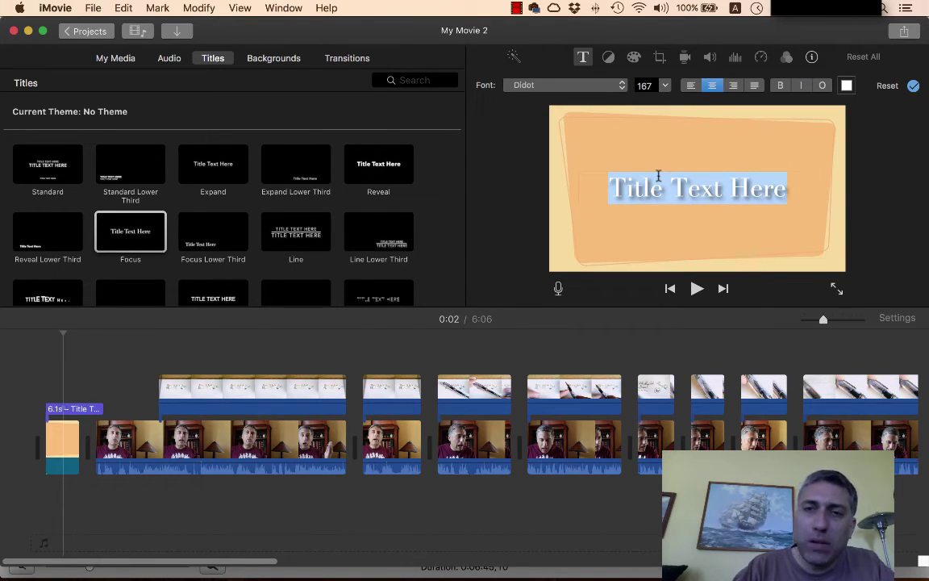
pyautogui.write('Platinum ')
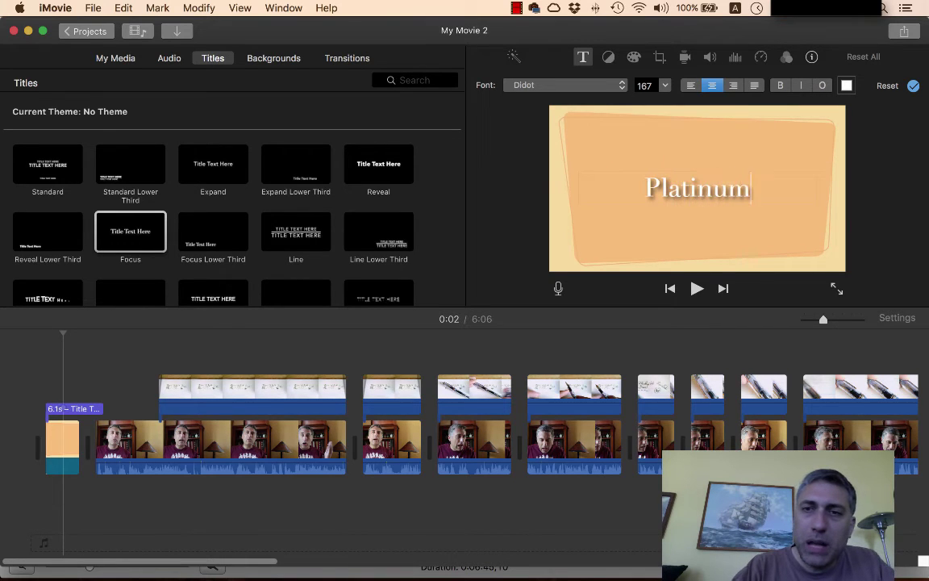
pyautogui.write('3776 Shoji (M)')
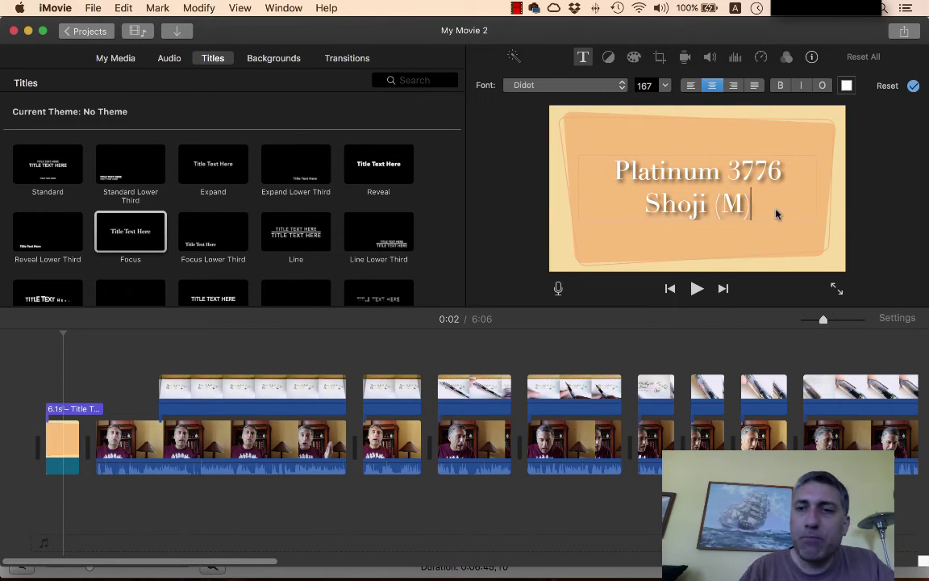
pyautogui.moveTo(763, 208); pyautogui.dragTo(597, 168)
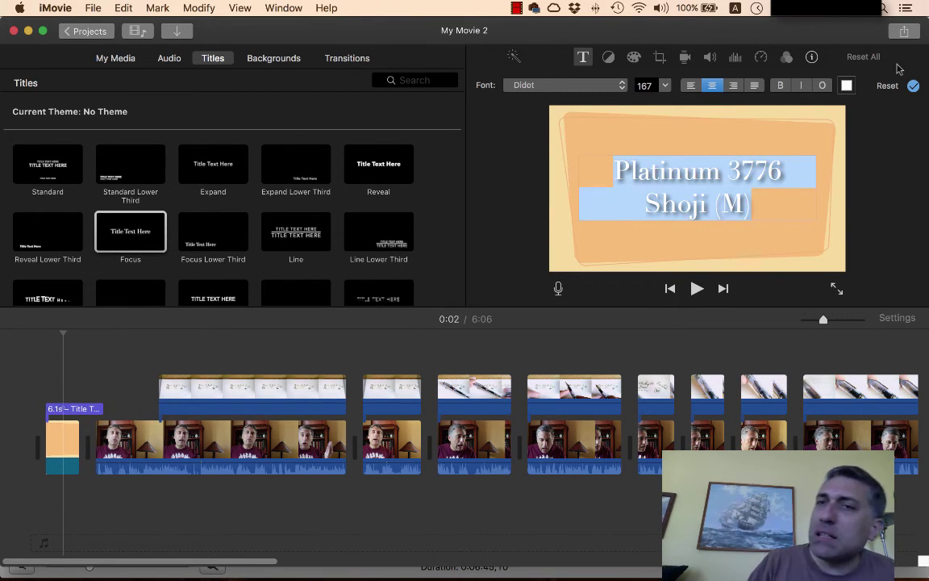
pyautogui.click(848, 85)
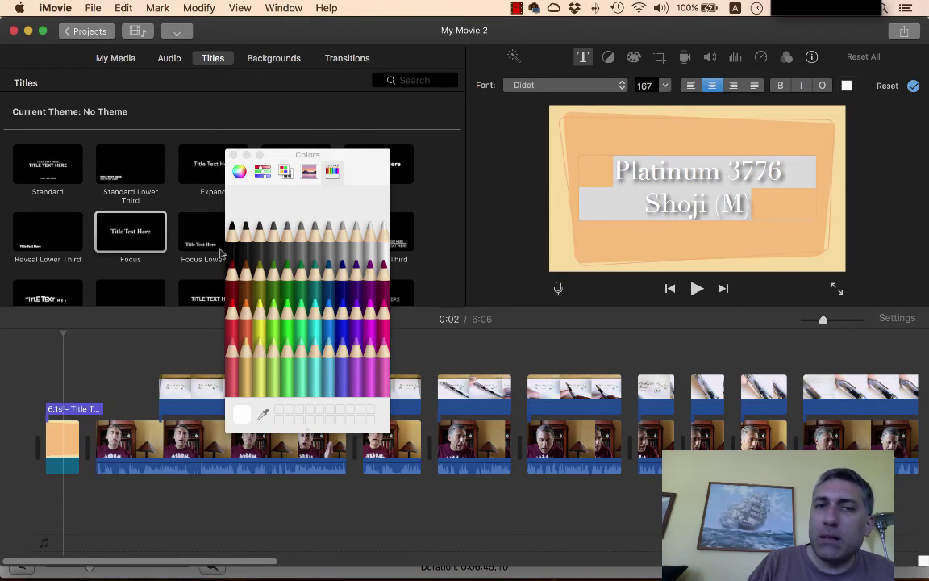
pyautogui.click(257, 248)
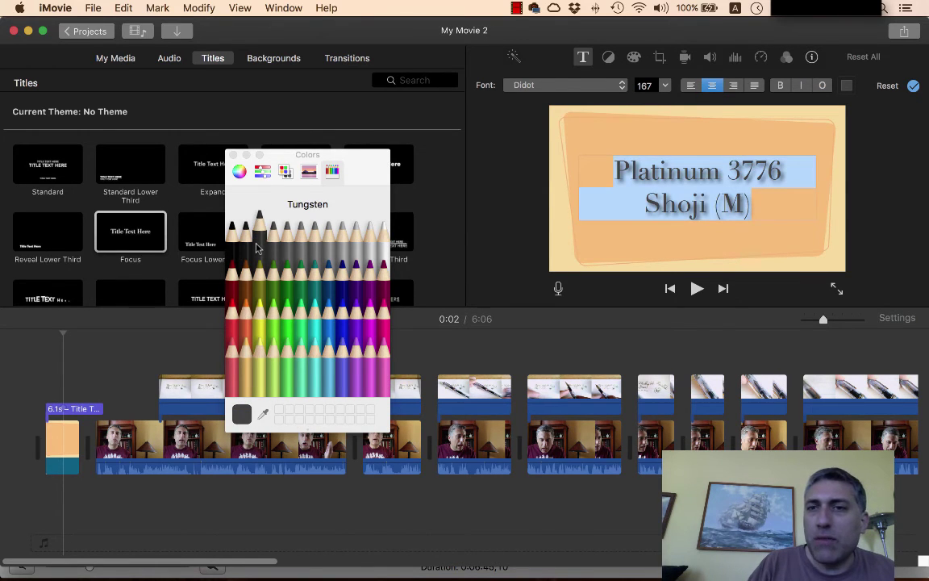
pyautogui.click(248, 241)
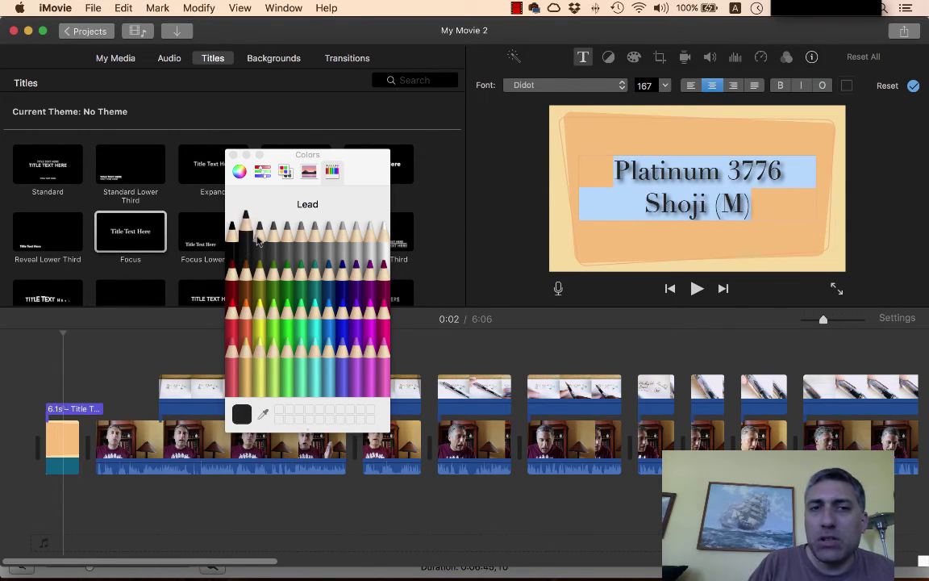
pyautogui.click(258, 241)
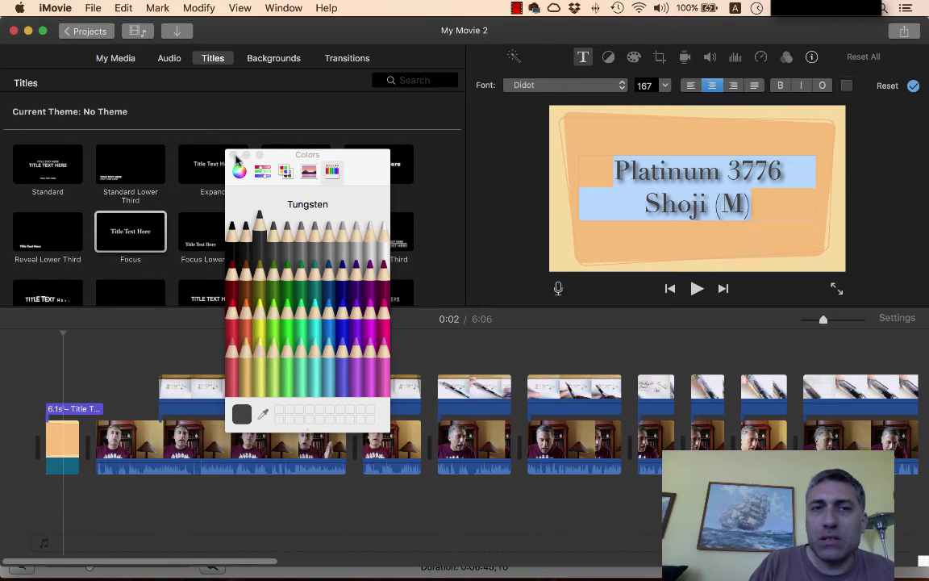
pyautogui.click(231, 155)
pyautogui.click(696, 256)
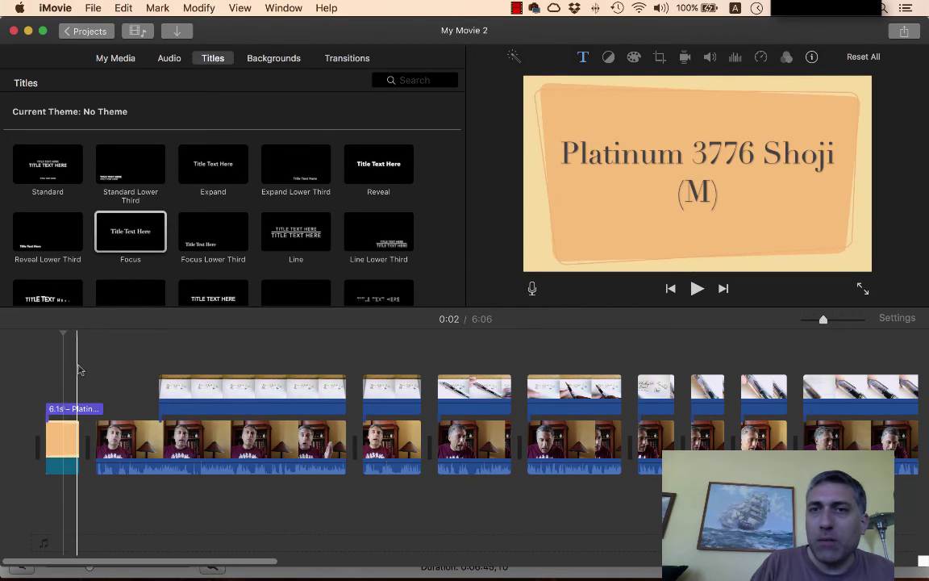
# Step: Add the Lazy Day sound effect under the movie start and lower its volume to 5%
pyautogui.click(17, 359)
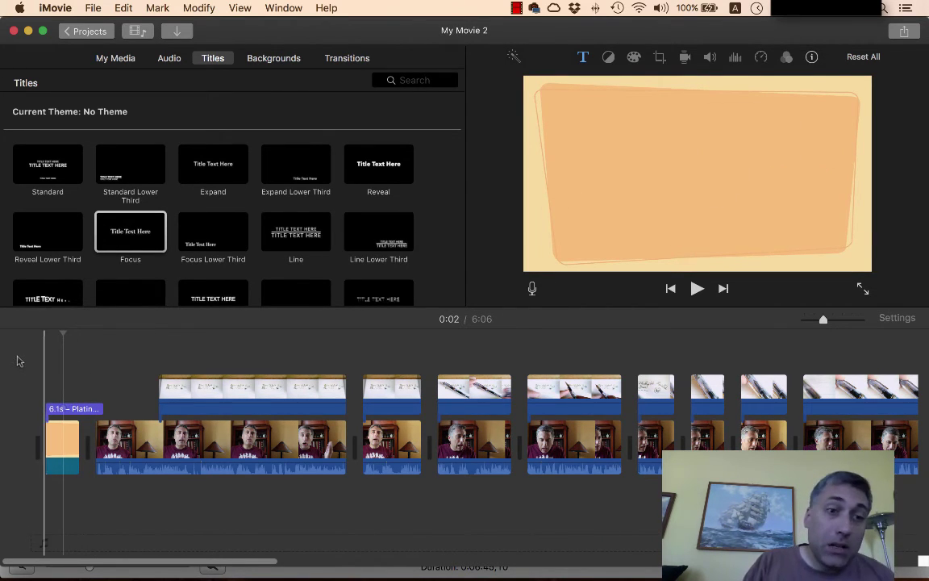
pyautogui.click(169, 59)
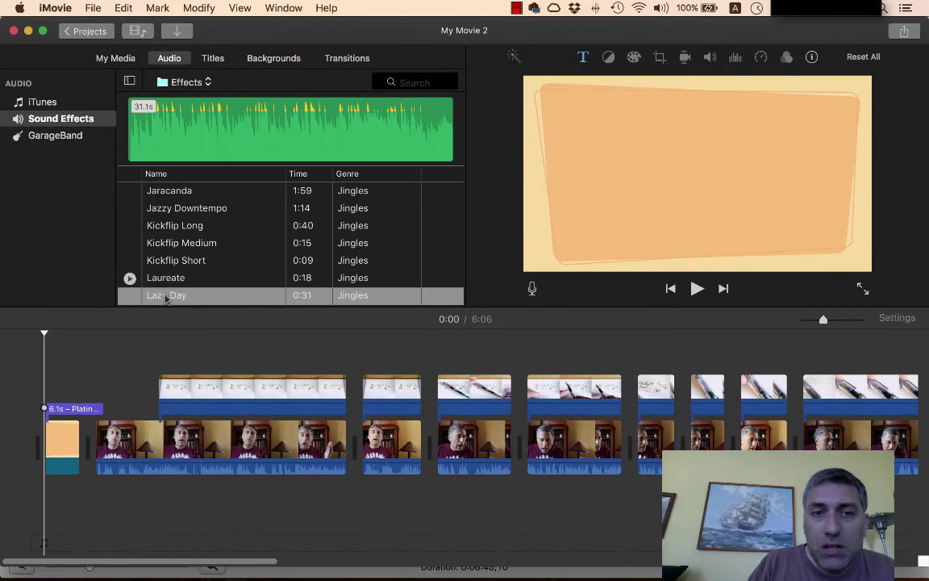
pyautogui.moveTo(163, 301)
pyautogui.moveTo(160, 305); pyautogui.dragTo(44, 543)
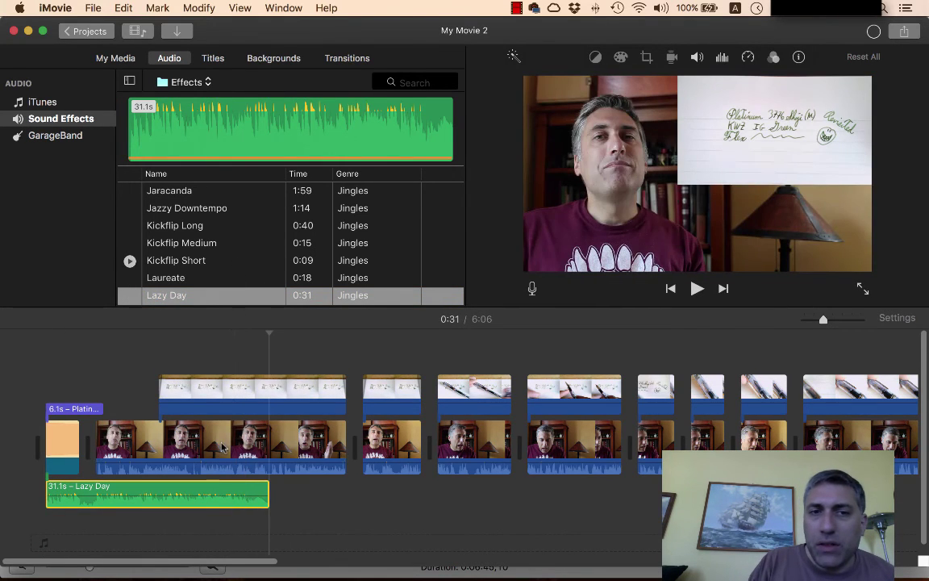
pyautogui.moveTo(199, 303)
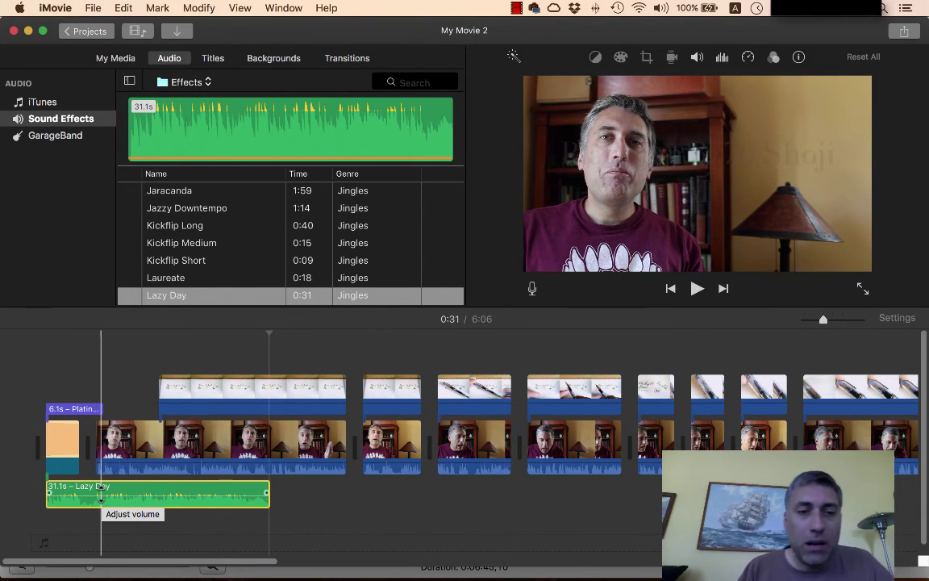
pyautogui.moveTo(101, 500); pyautogui.dragTo(104, 493)
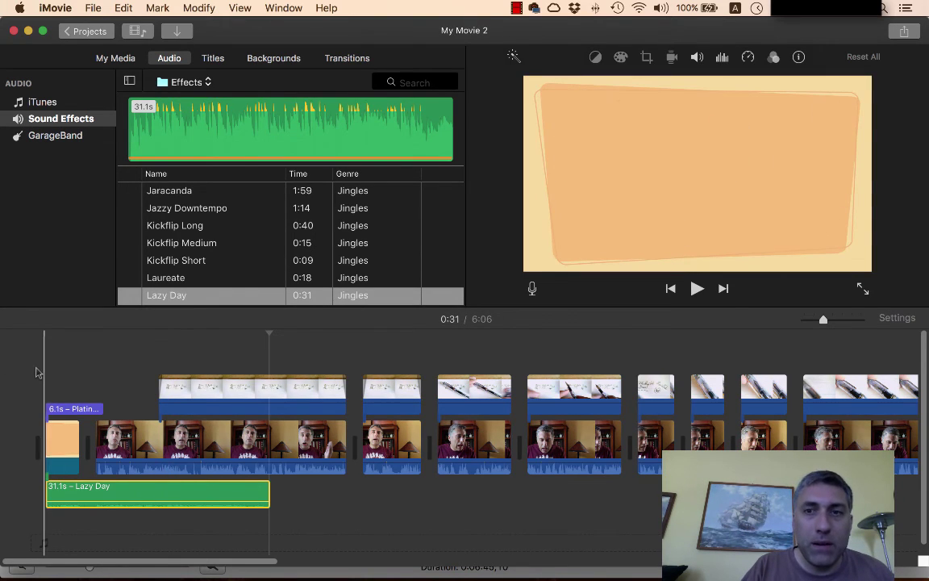
# Step: Play the opening of the movie with the Lazy Day jingle, then stop playback
pyautogui.press('space')
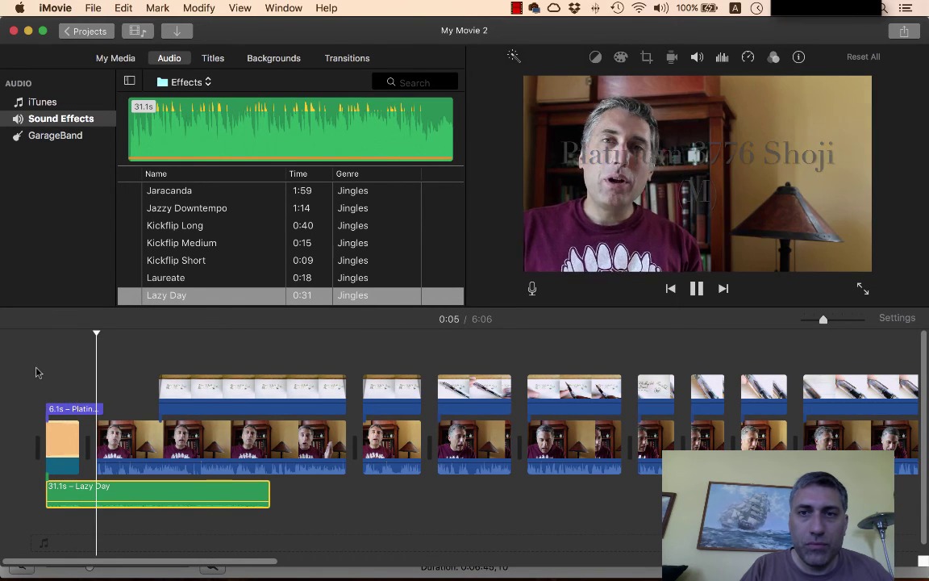
pyautogui.press('space')
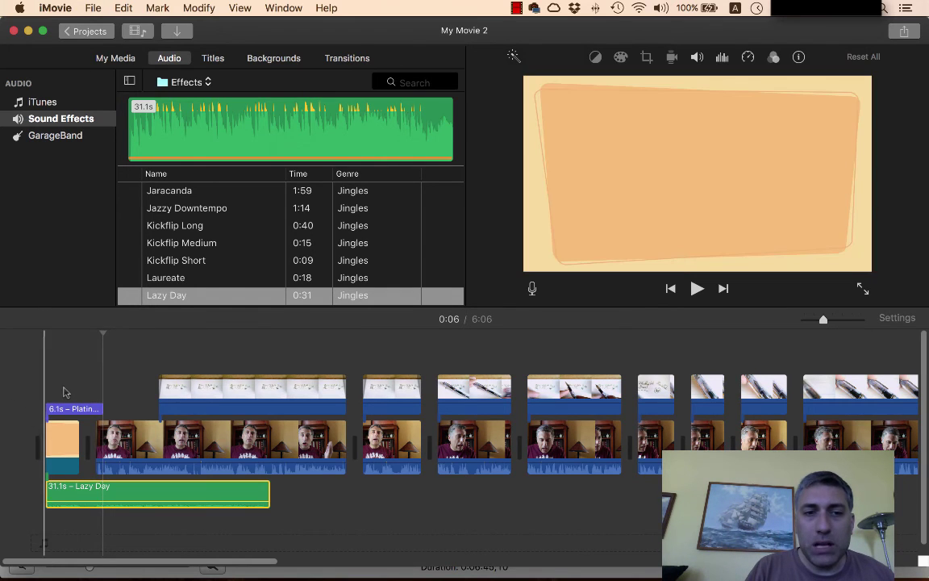
# Step: Export the selected title clip's frame as an image named 'Shoji Title' to the Desktop
pyautogui.click(67, 436)
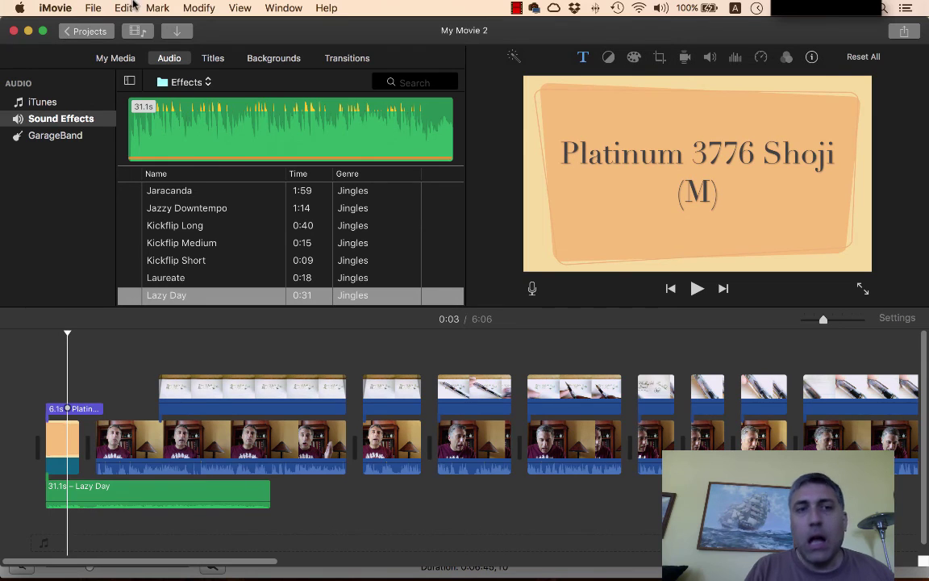
pyautogui.click(95, 9)
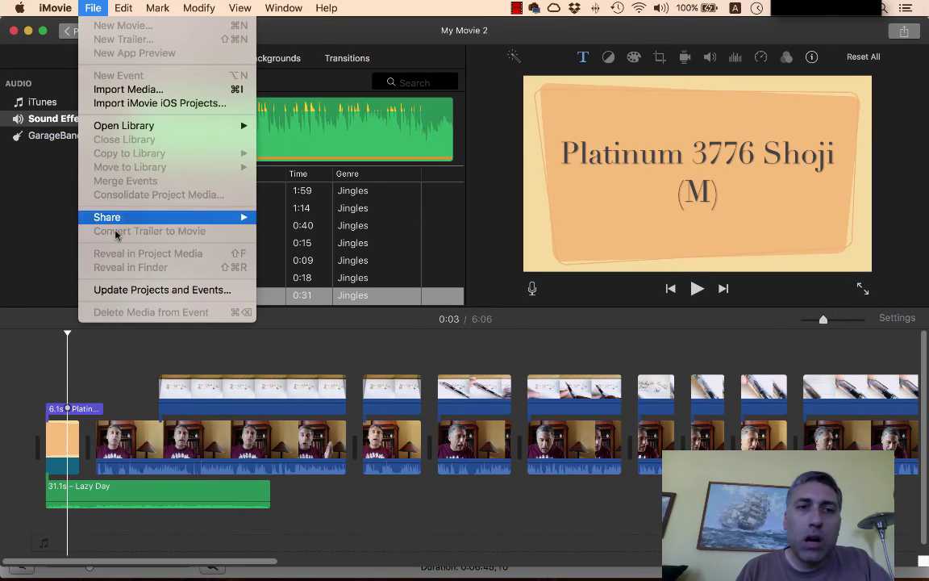
pyautogui.moveTo(117, 217)
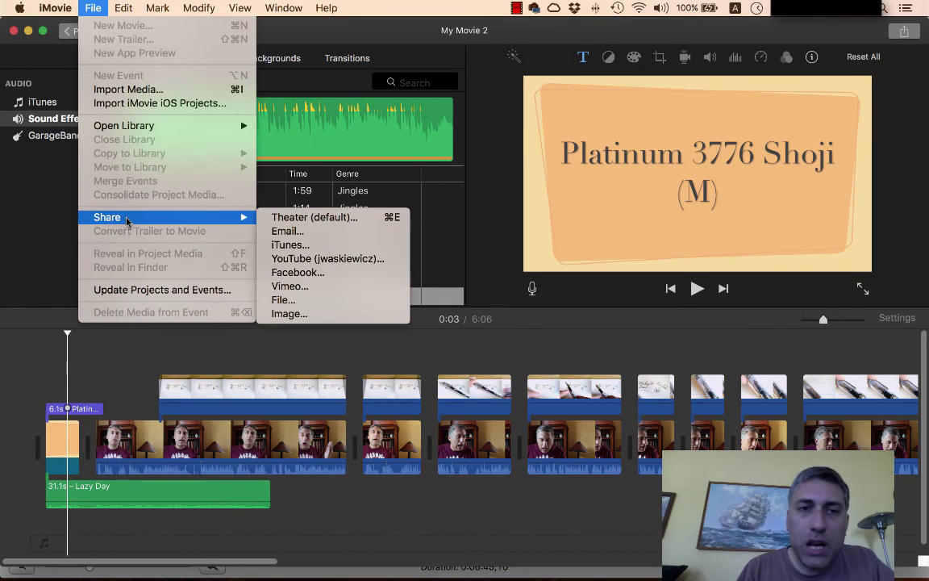
pyautogui.click(320, 317)
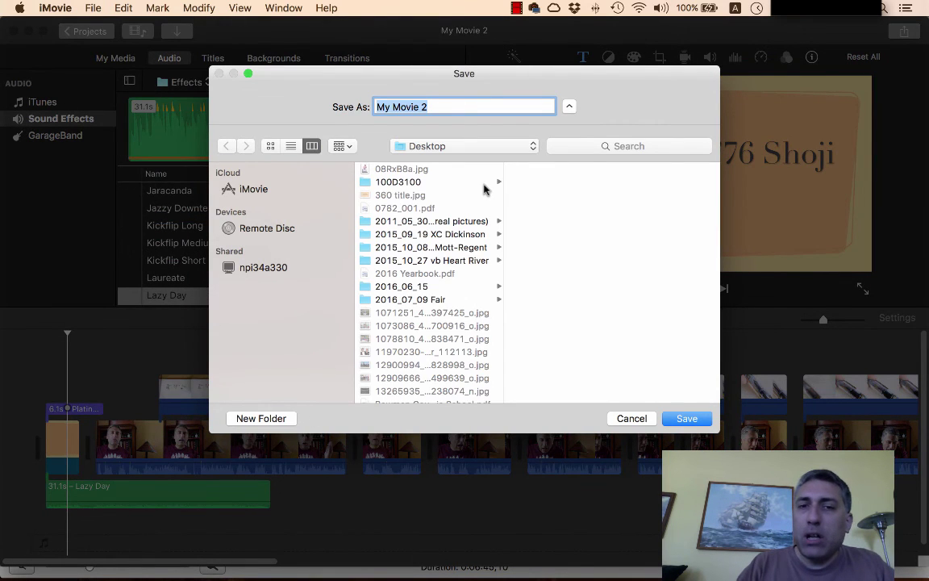
pyautogui.write('SHo')
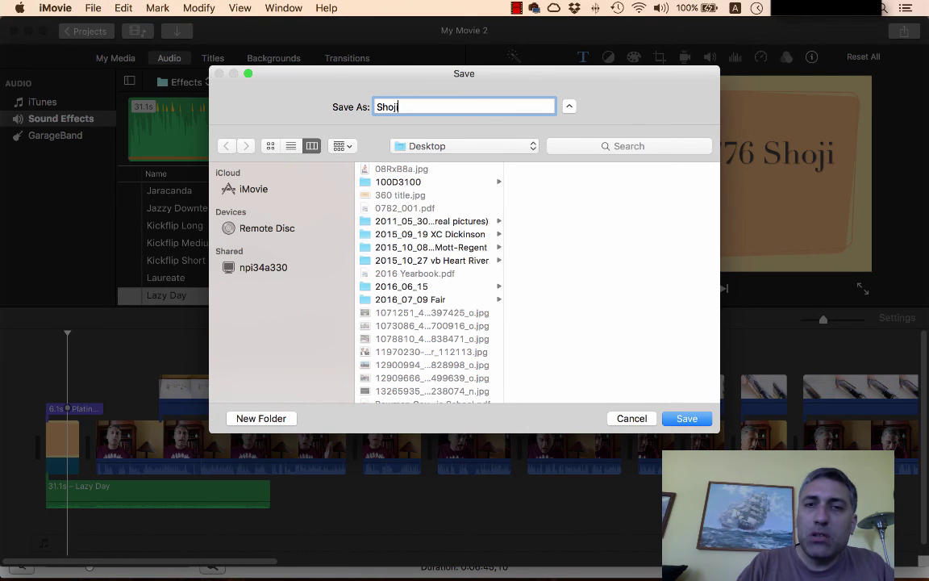
pyautogui.write('ji Title')
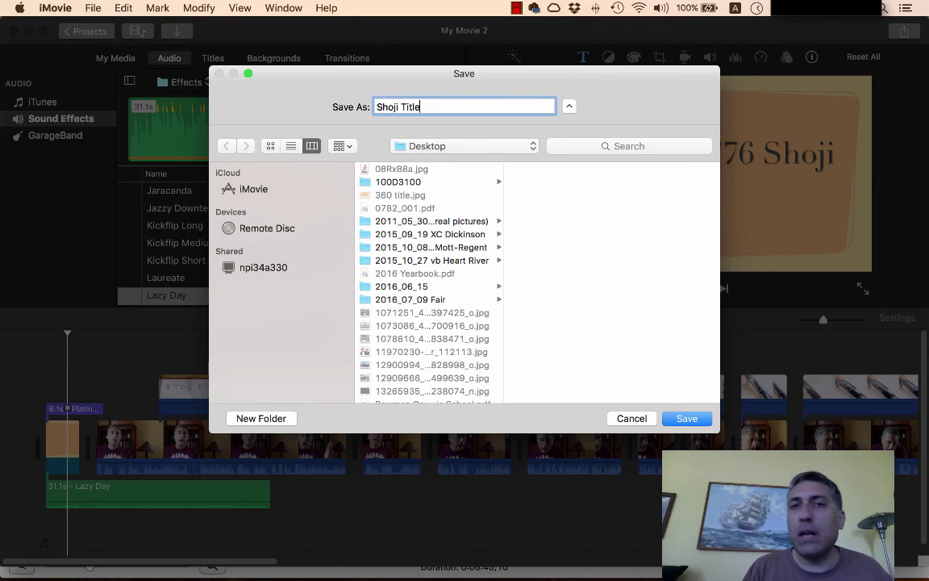
pyautogui.click(687, 418)
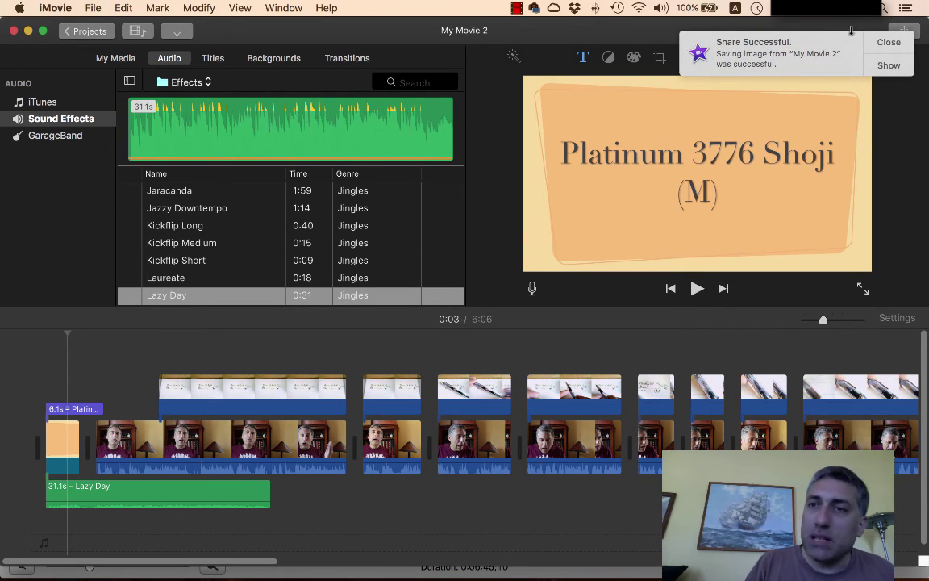
# Step: Dismiss the image export notice and start sharing the whole movie as a file
pyautogui.click(889, 43)
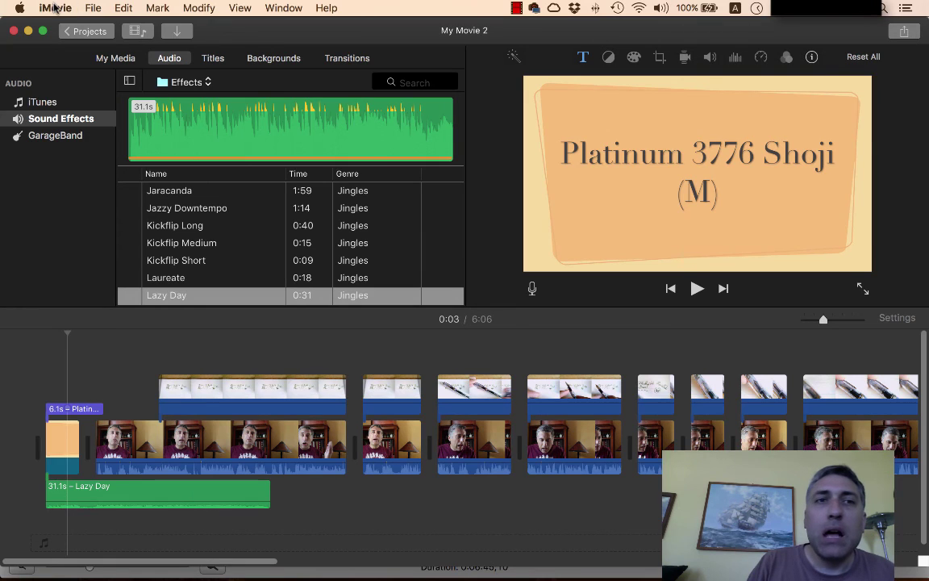
pyautogui.click(53, 8)
pyautogui.moveTo(93, 8)
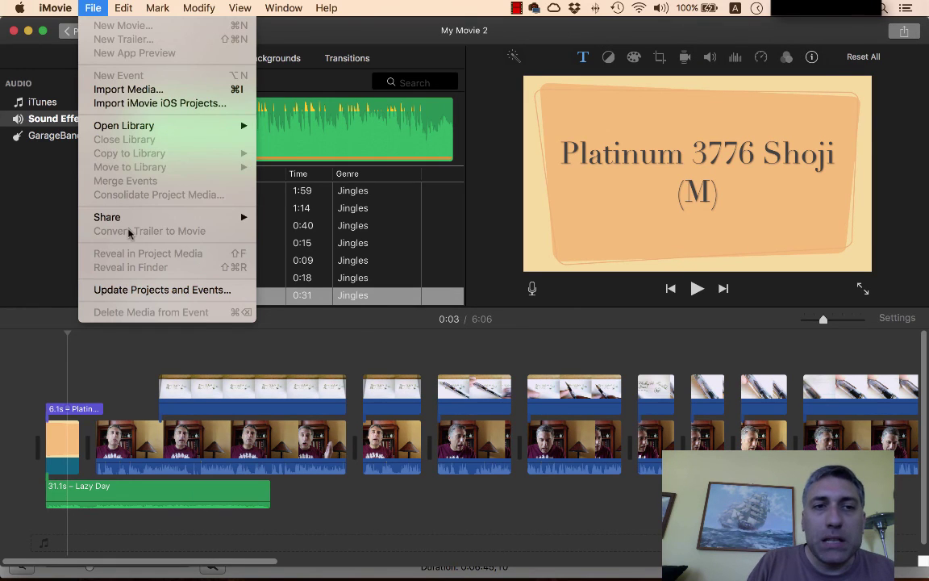
pyautogui.moveTo(135, 216)
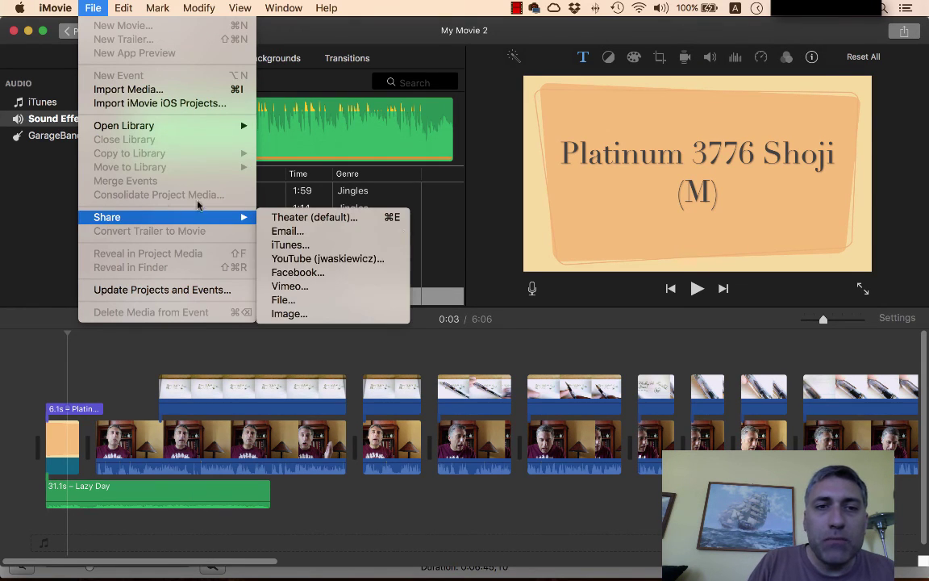
pyautogui.click(358, 306)
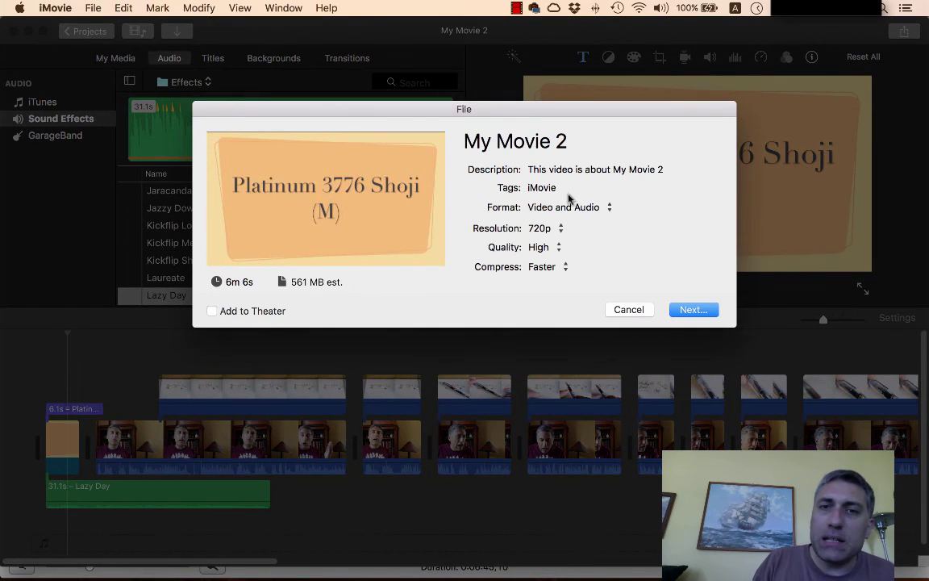
# Step: Set the file export to 1080p resolution and Best (ProRes) quality
pyautogui.click(557, 228)
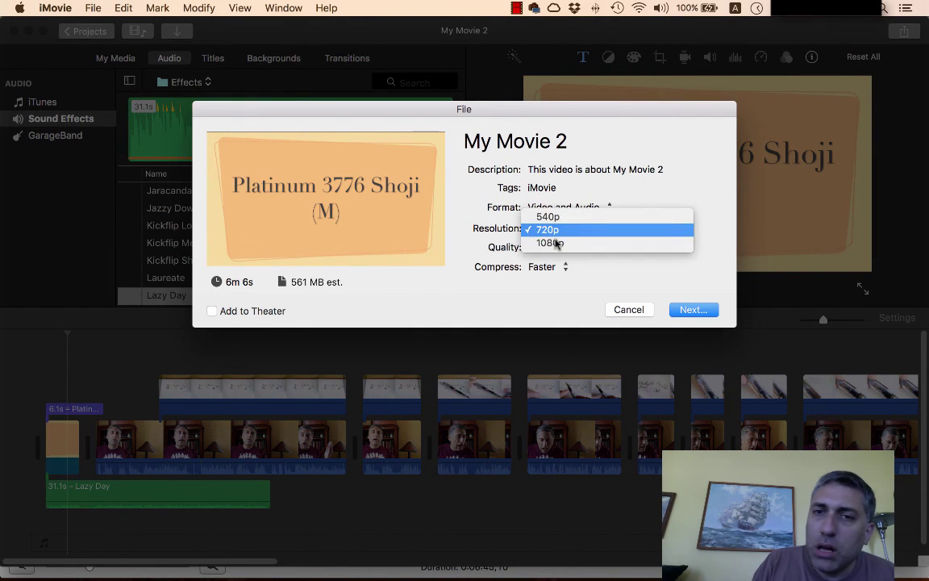
pyautogui.click(555, 243)
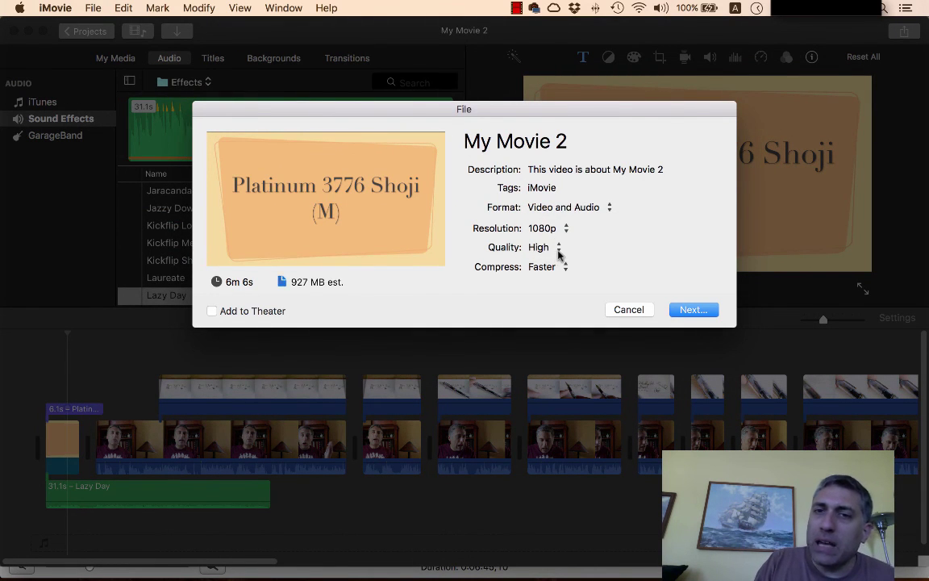
pyautogui.click(558, 253)
pyautogui.click(557, 262)
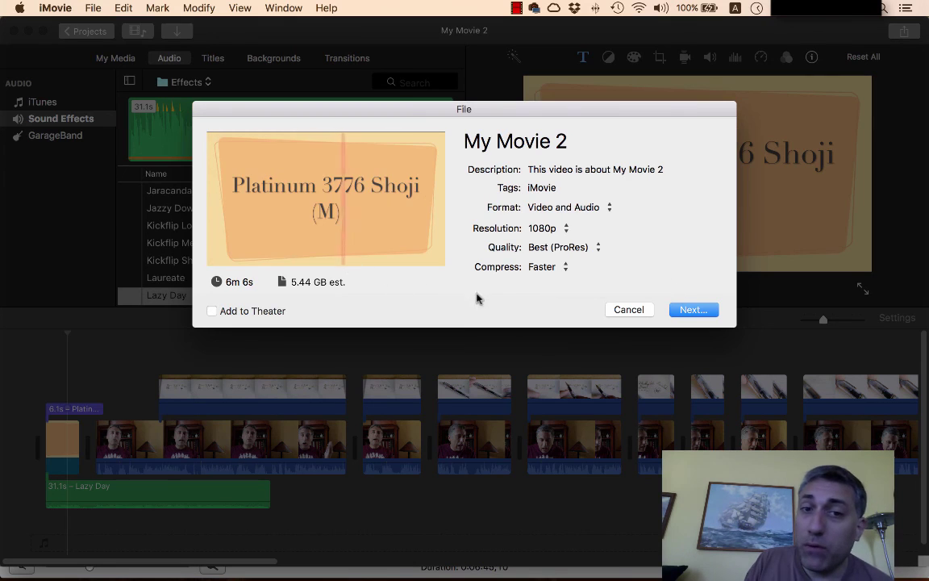
pyautogui.click(600, 248)
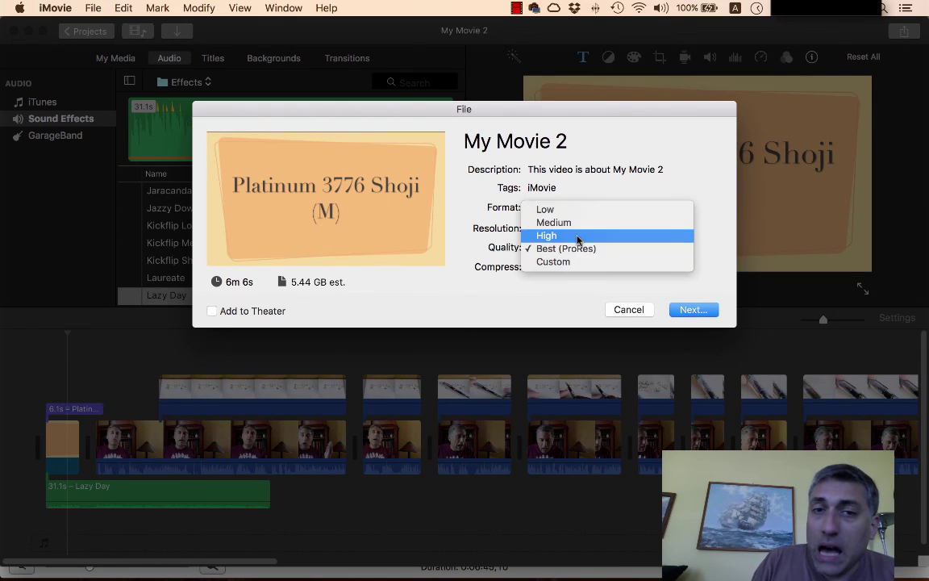
pyautogui.click(578, 236)
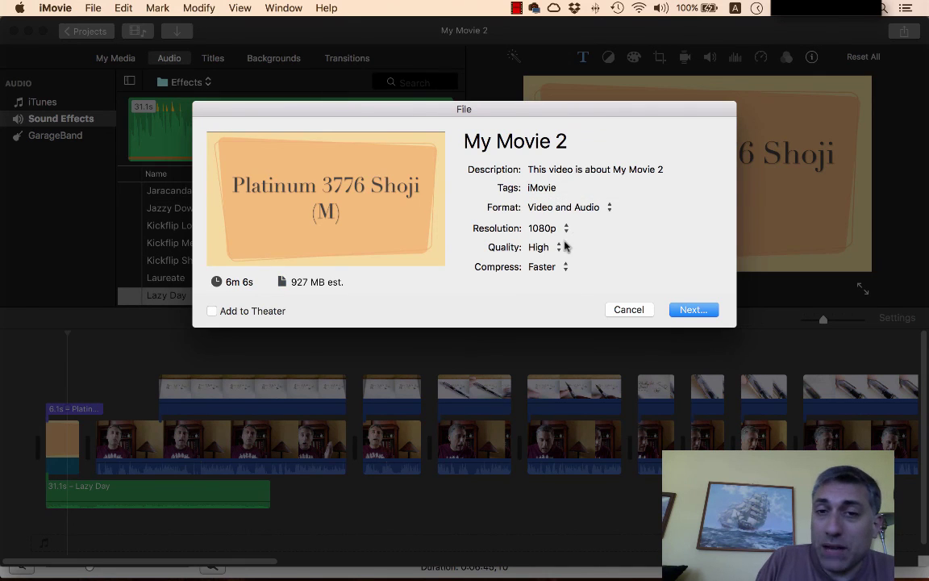
pyautogui.click(557, 246)
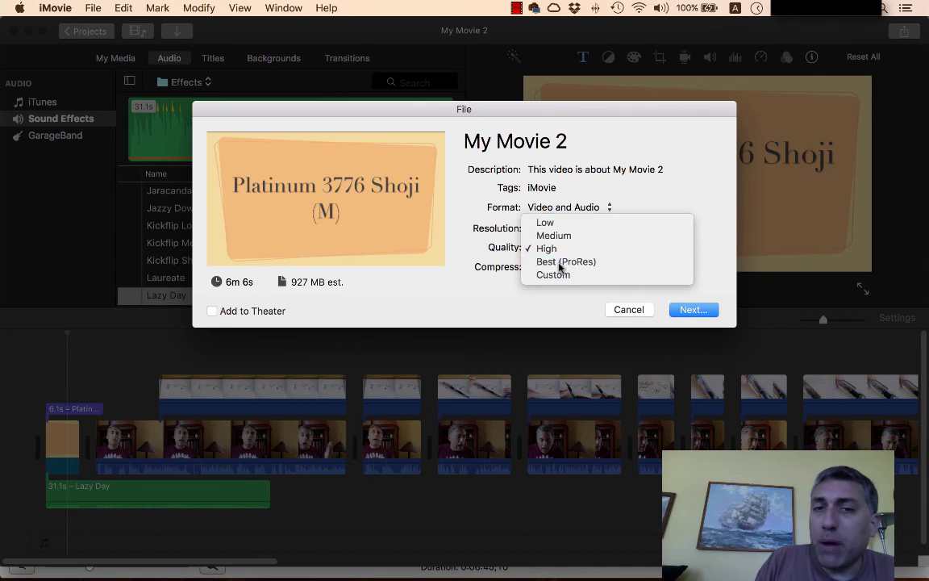
pyautogui.click(561, 261)
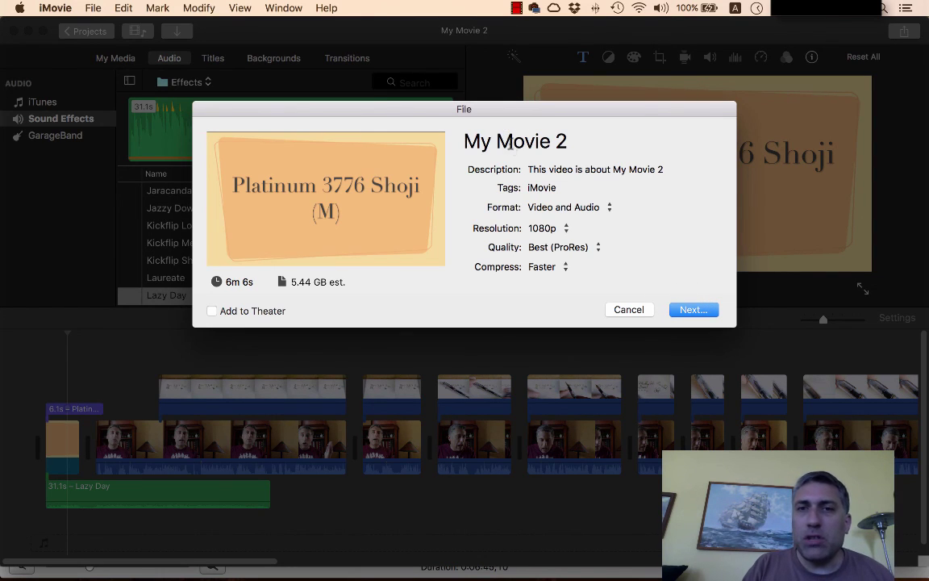
# Step: Title the export 'Shoji Review' and continue to choosing the save location
pyautogui.click(511, 142)
pyautogui.write('SHo')
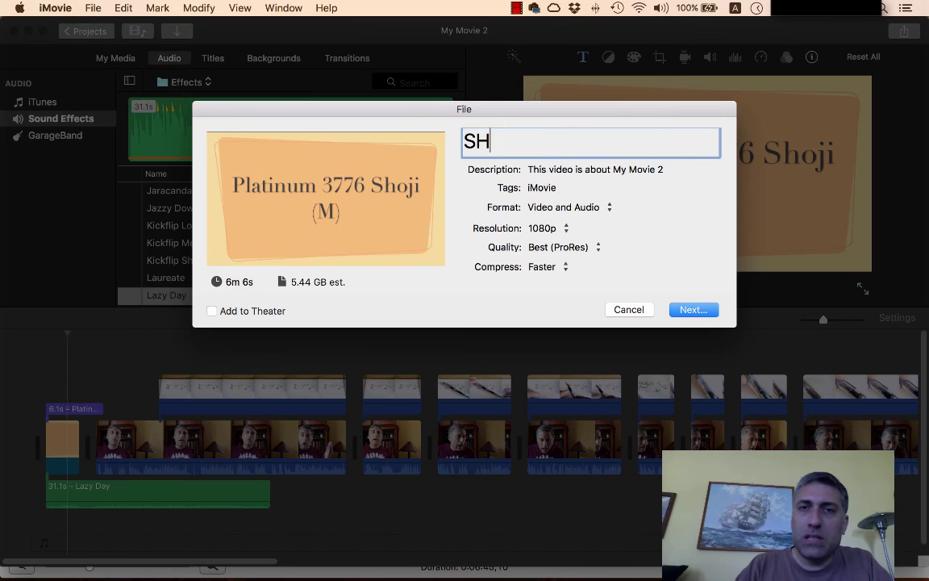
pyautogui.press('BackSpace')
pyautogui.press('BackSpace')
pyautogui.write('hor')
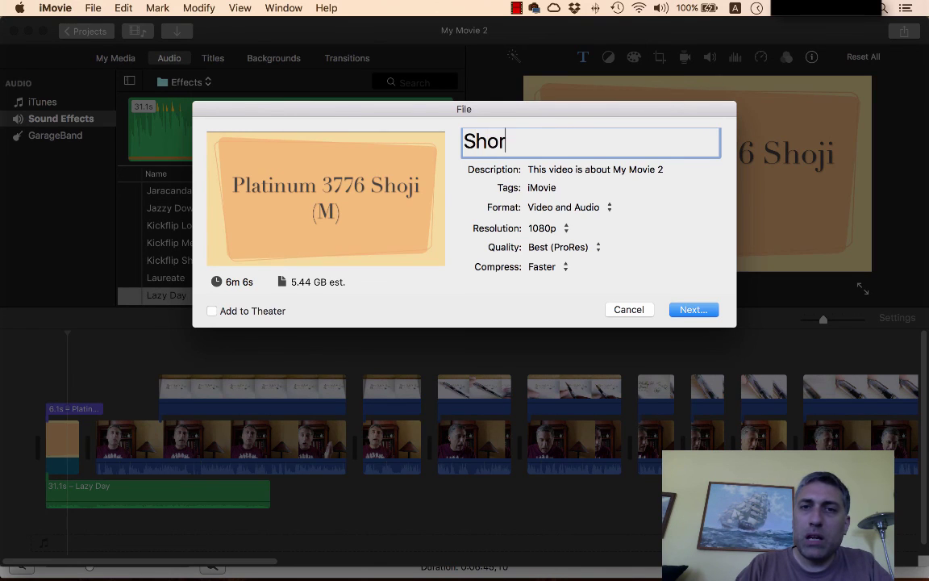
pyautogui.press('BackSpace')
pyautogui.write('ji Review')
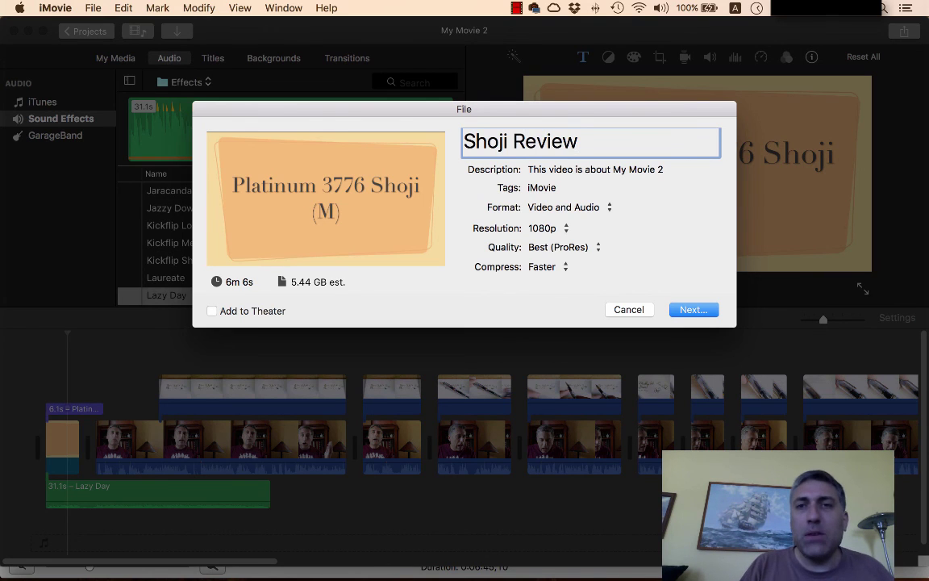
pyautogui.click(693, 314)
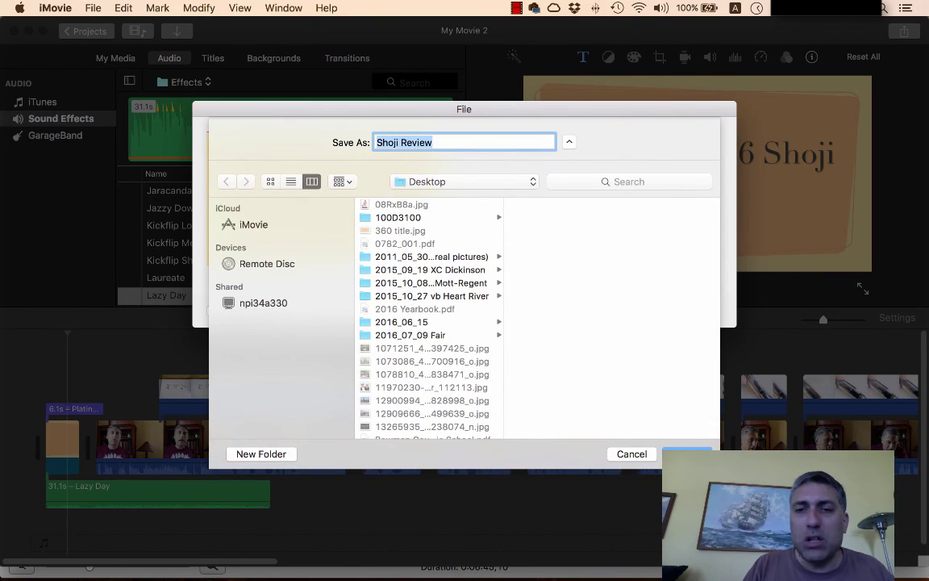
# Step: Confirm saving Shoji Review to the Desktop to start the export
pyautogui.press('Return')
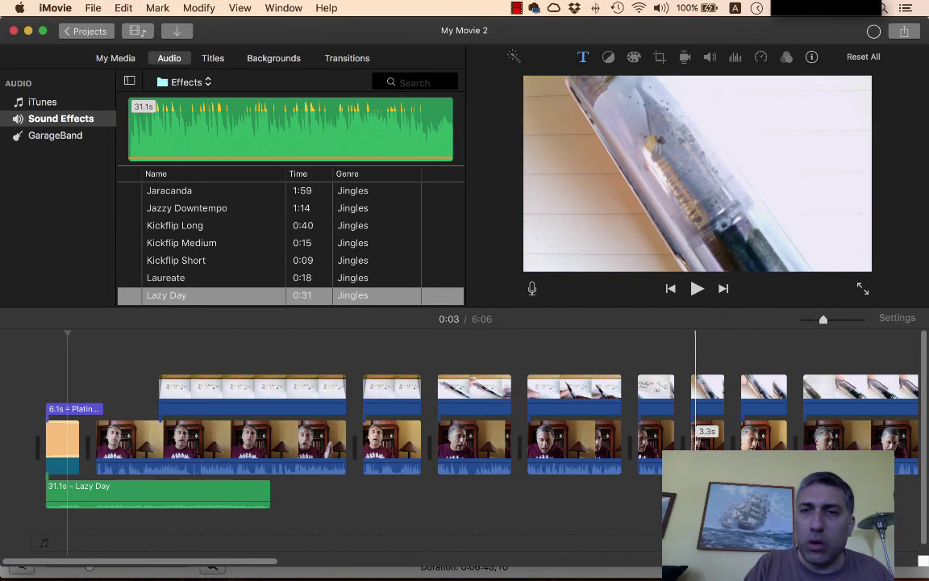